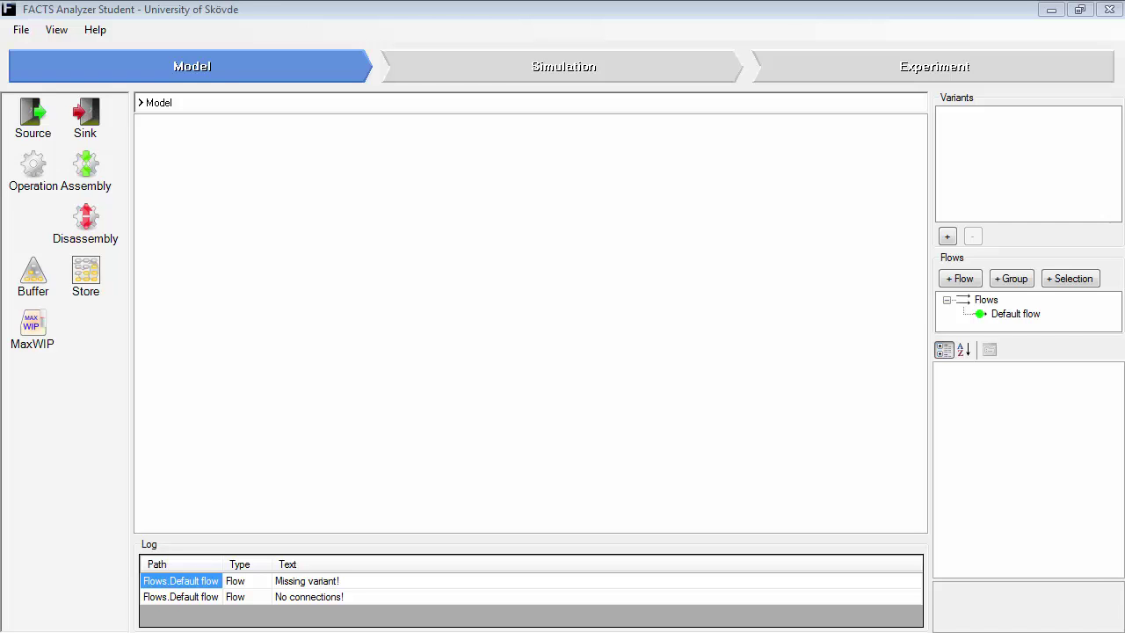
Place a Source in the empty model and create a variant named VarA.
drag(32, 110, 352, 290)
click(949, 236)
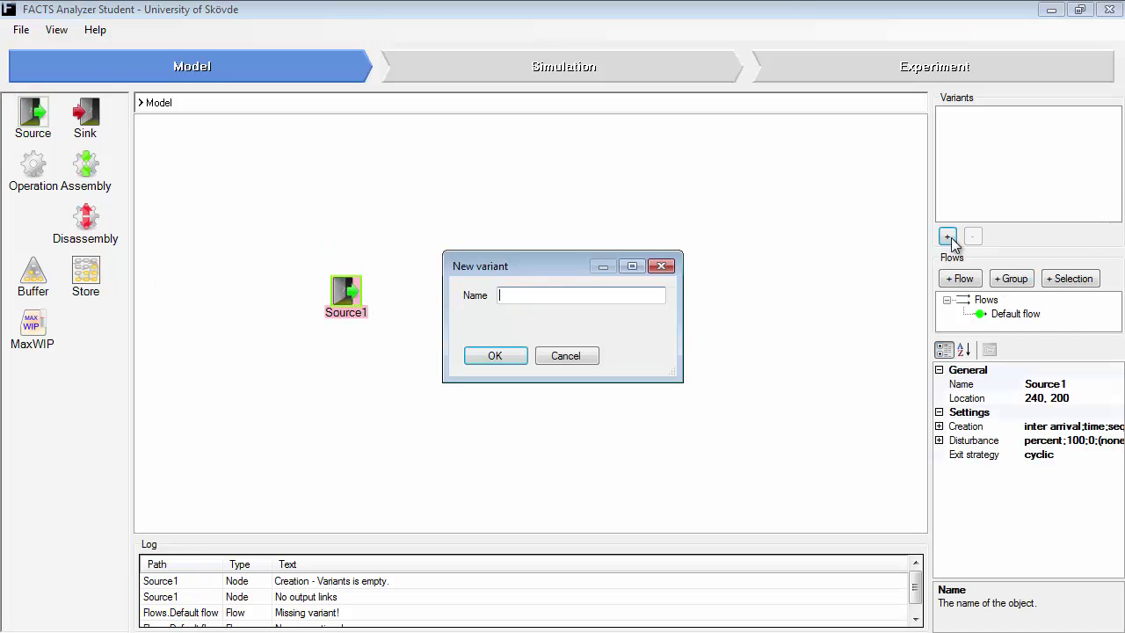
text(VarA)
click(511, 362)
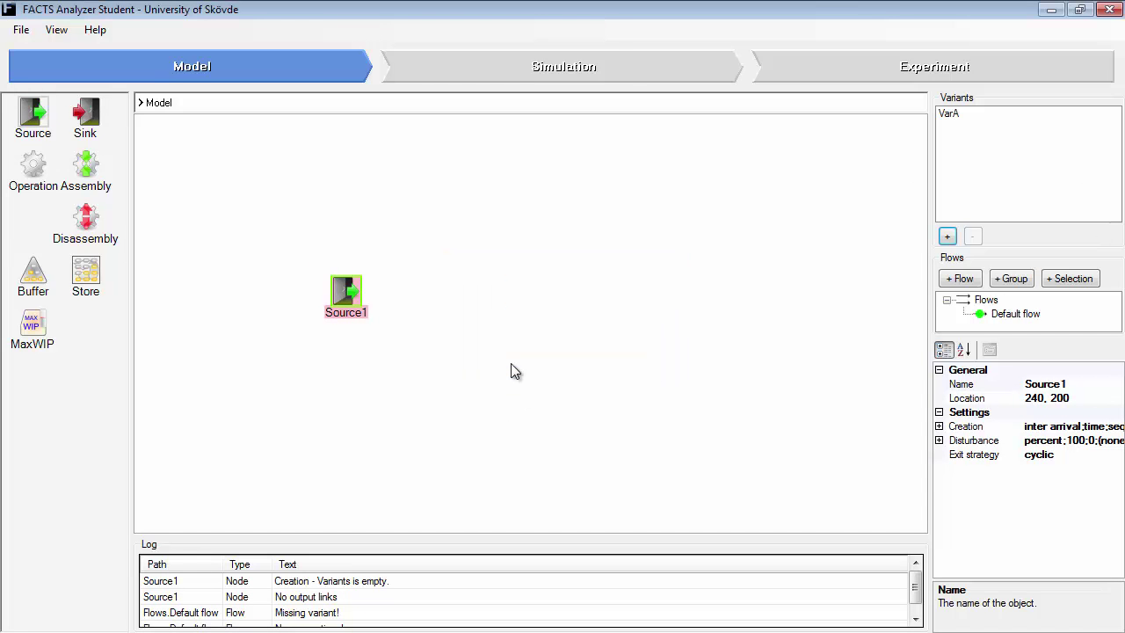
Add VarA to the default flow and move the source to location 60, 200.
click(949, 113)
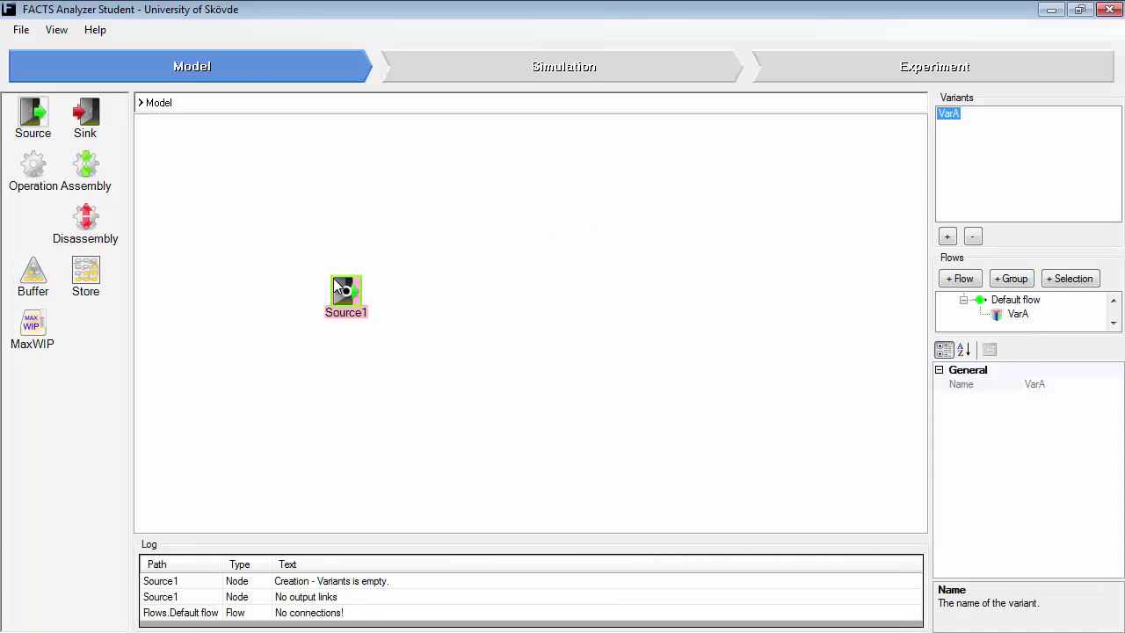
drag(341, 288, 177, 285)
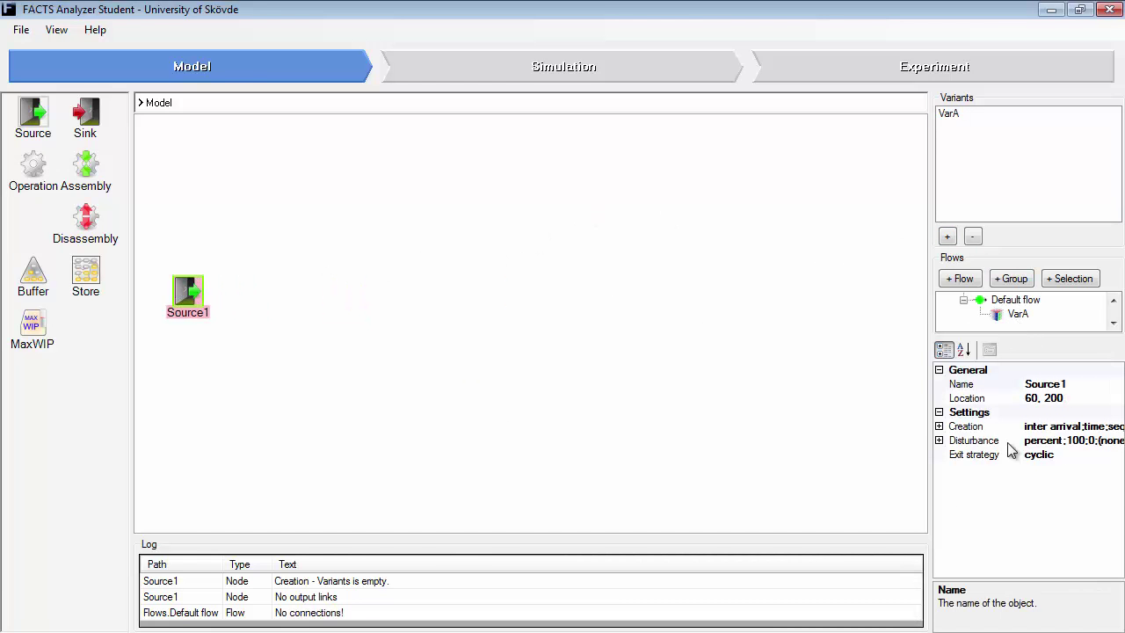
Add VarA to the variant sequence in the source's creation settings.
click(939, 426)
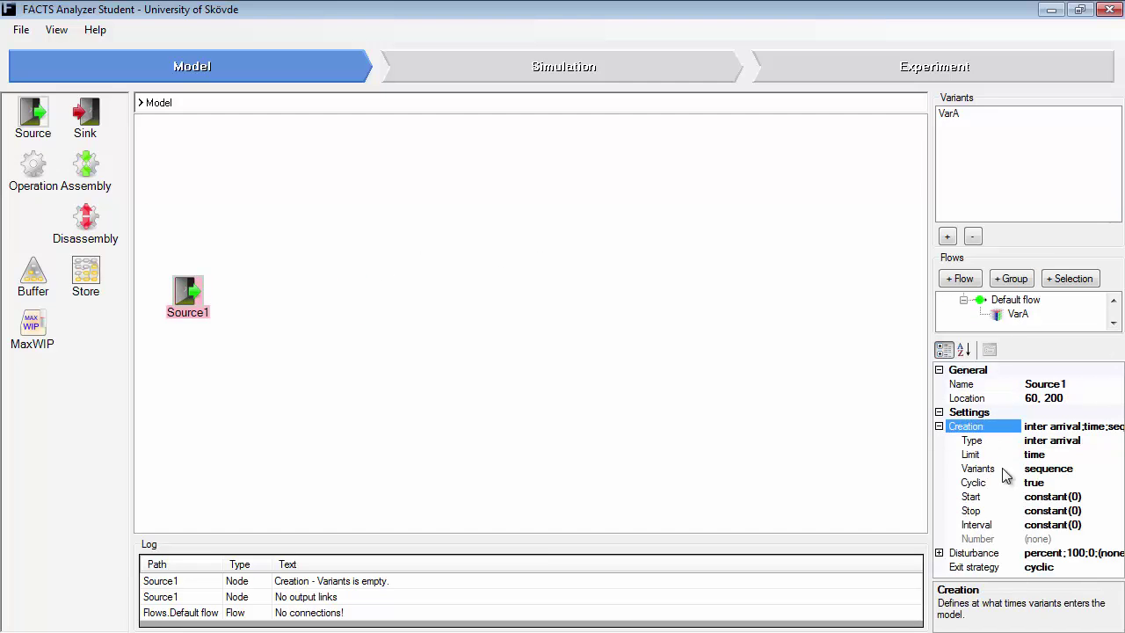
click(1060, 469)
click(1116, 470)
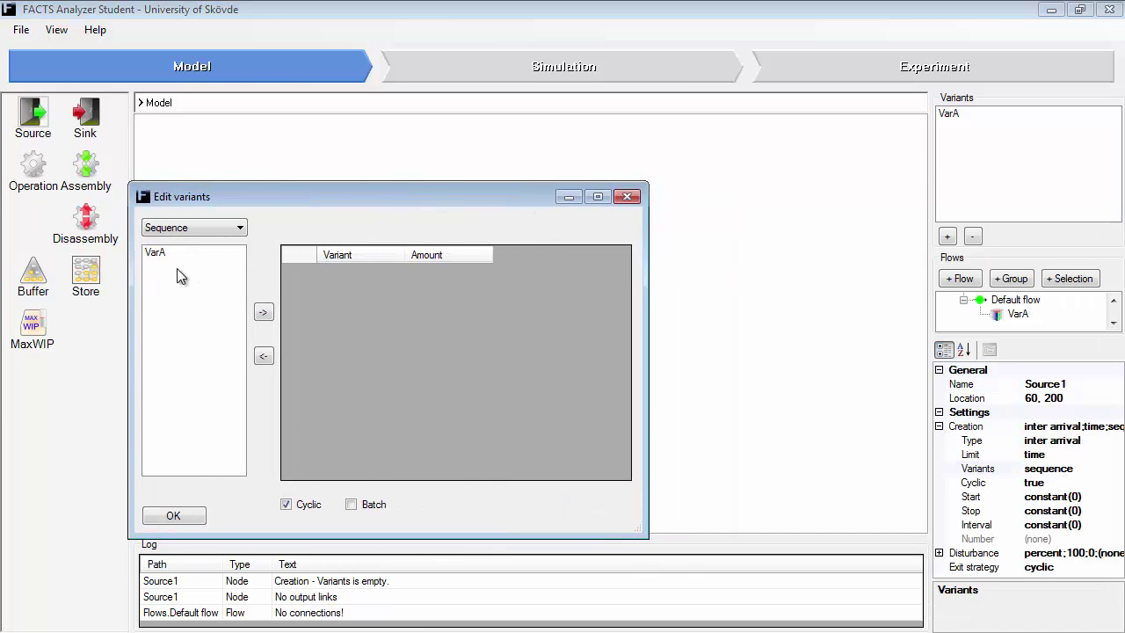
click(161, 255)
click(264, 314)
click(173, 516)
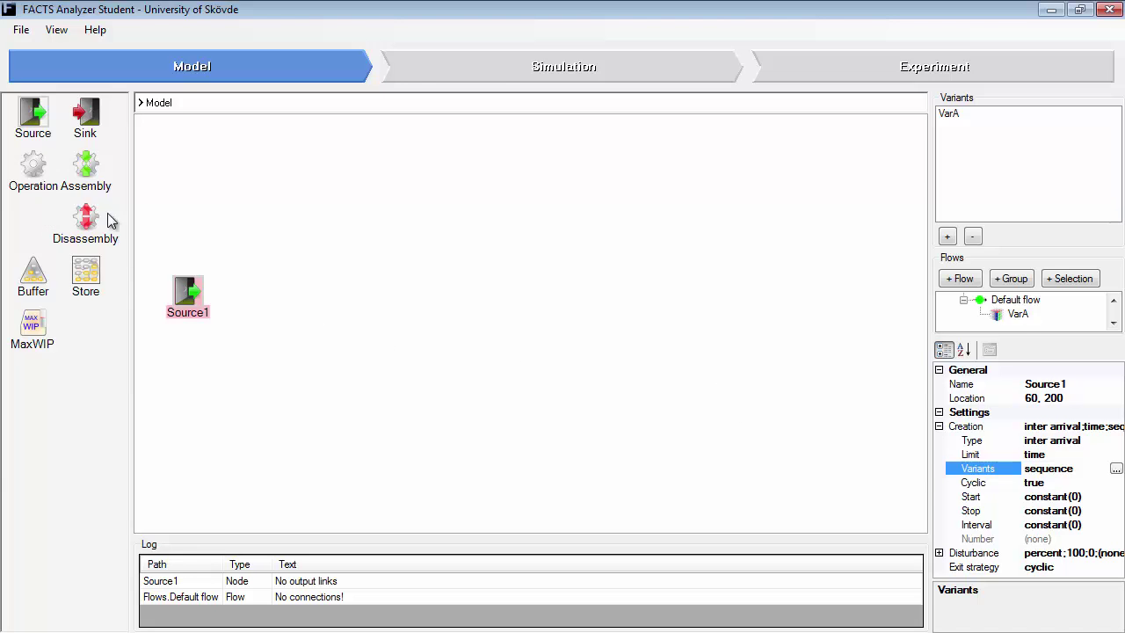
Place an Operation beside the source at location 140, 200 and set its process time to 30.
drag(35, 165, 269, 293)
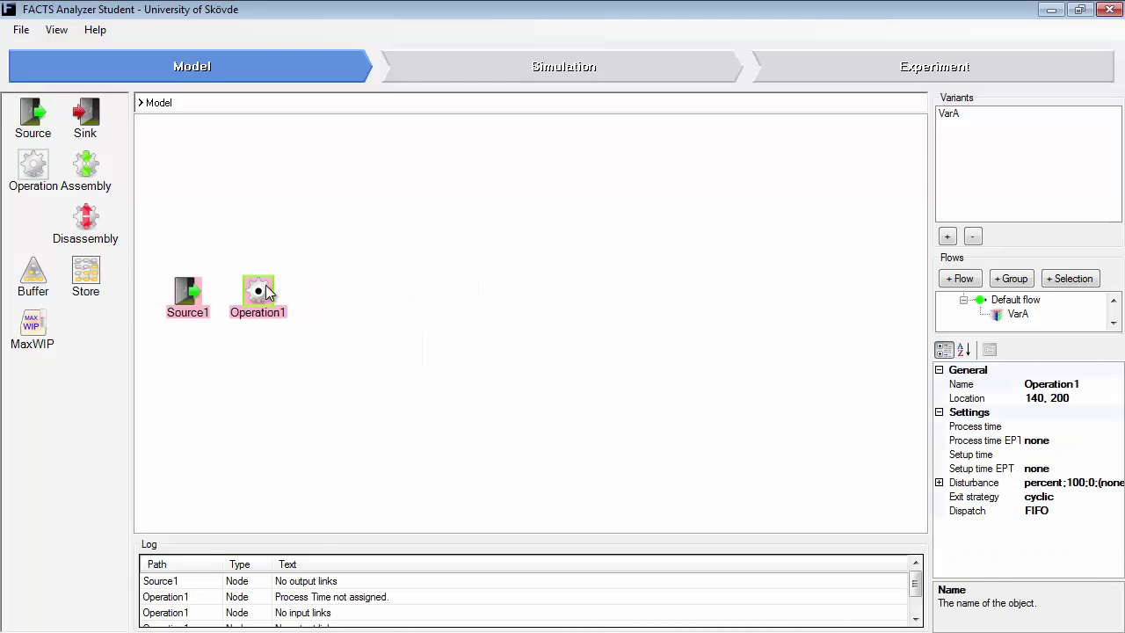
click(1000, 428)
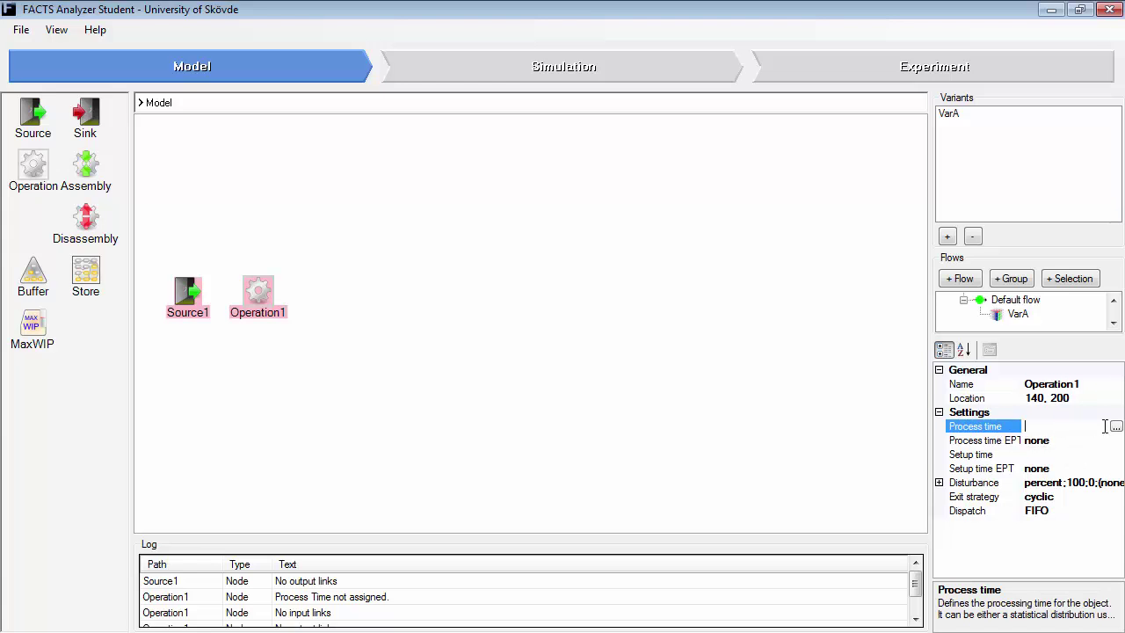
text(30)
Set the operation's disturbance to an availability of 95 percent and an MTTR of 300.
click(939, 482)
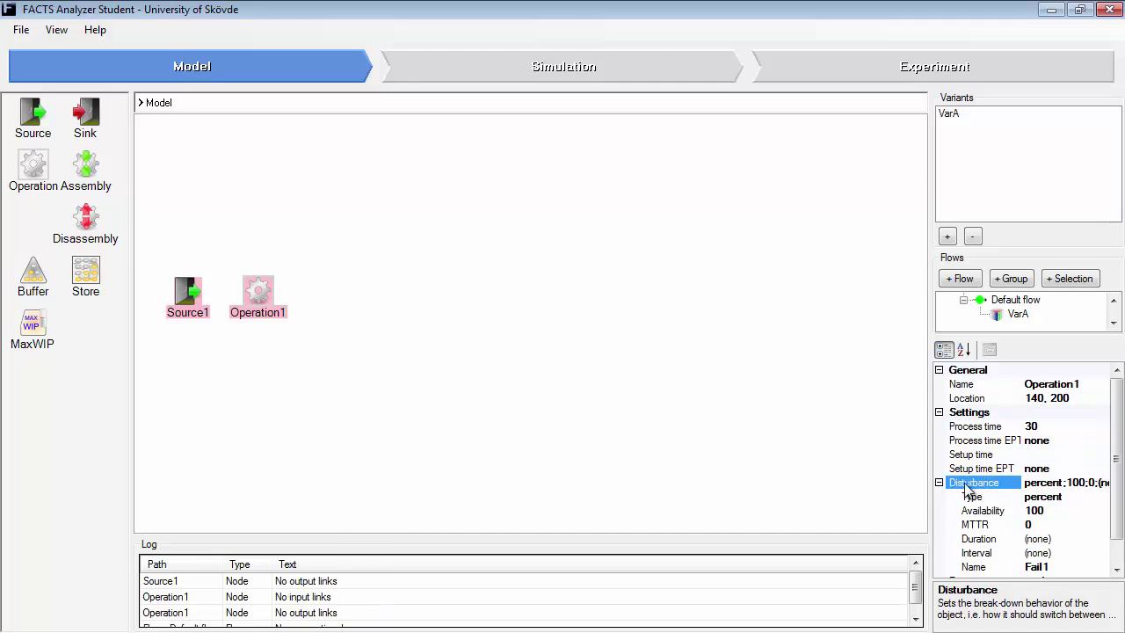
click(1057, 511)
text(95)
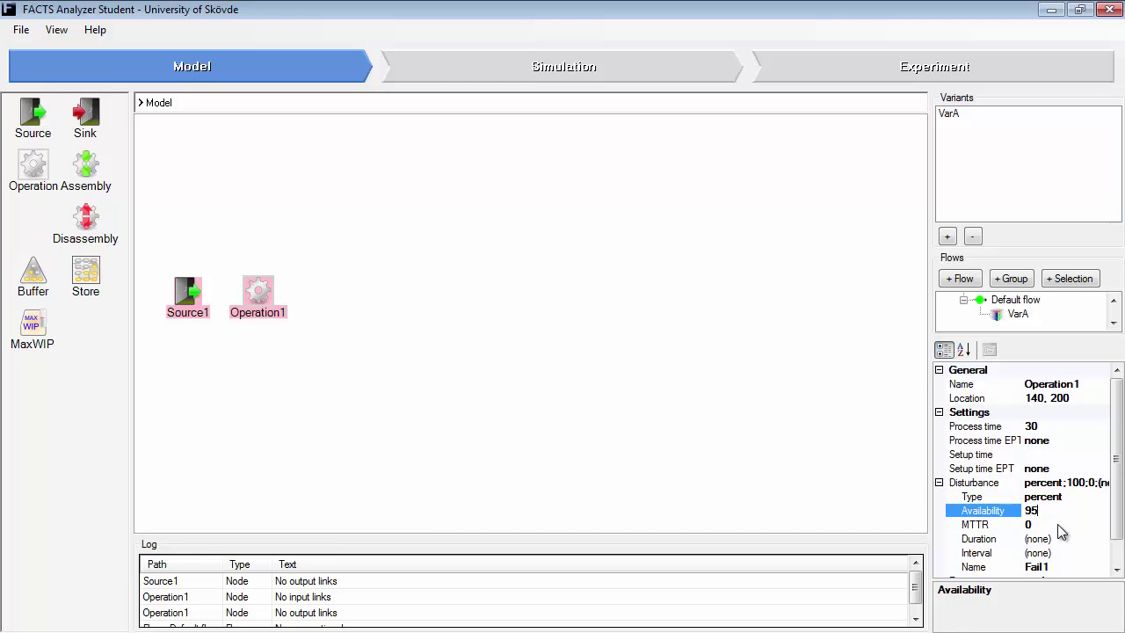
click(1058, 524)
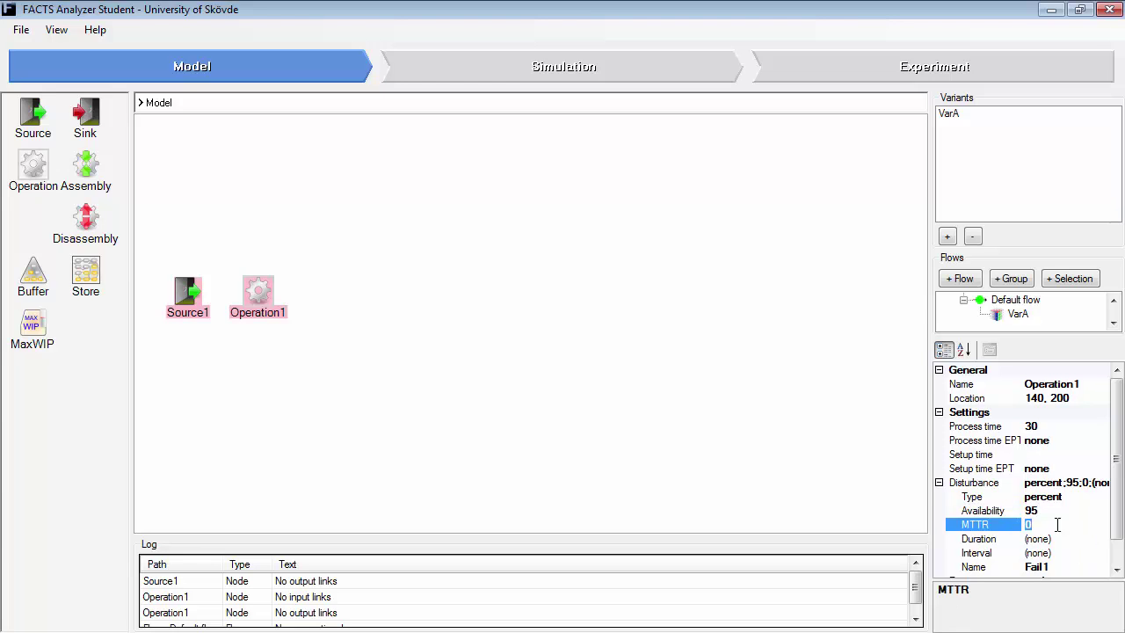
text(300)
click(1062, 512)
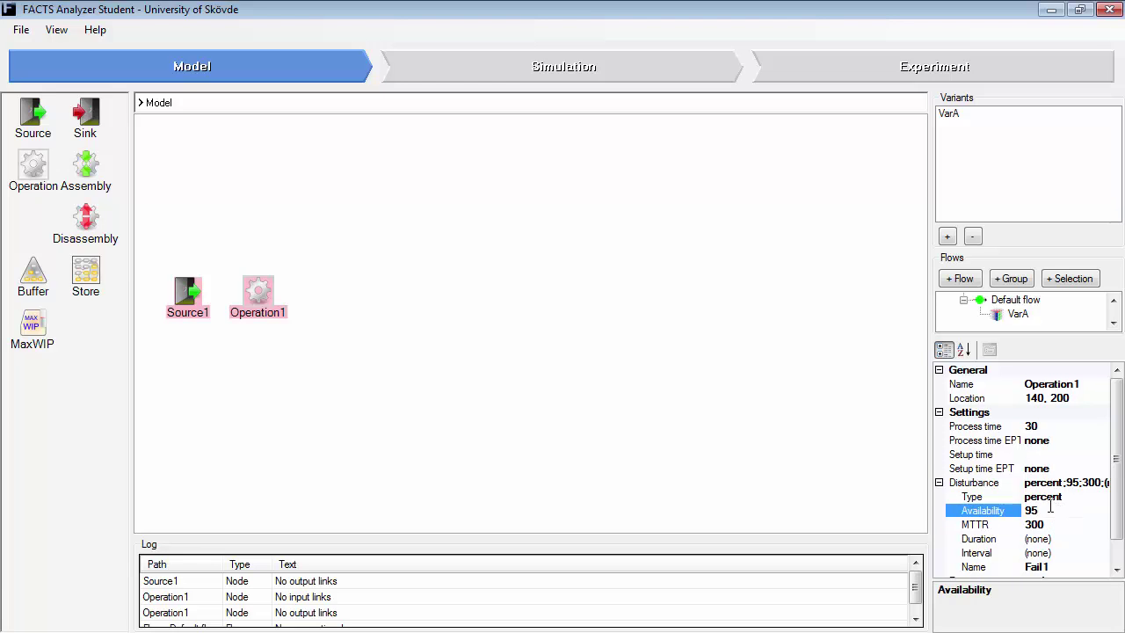
click(258, 289)
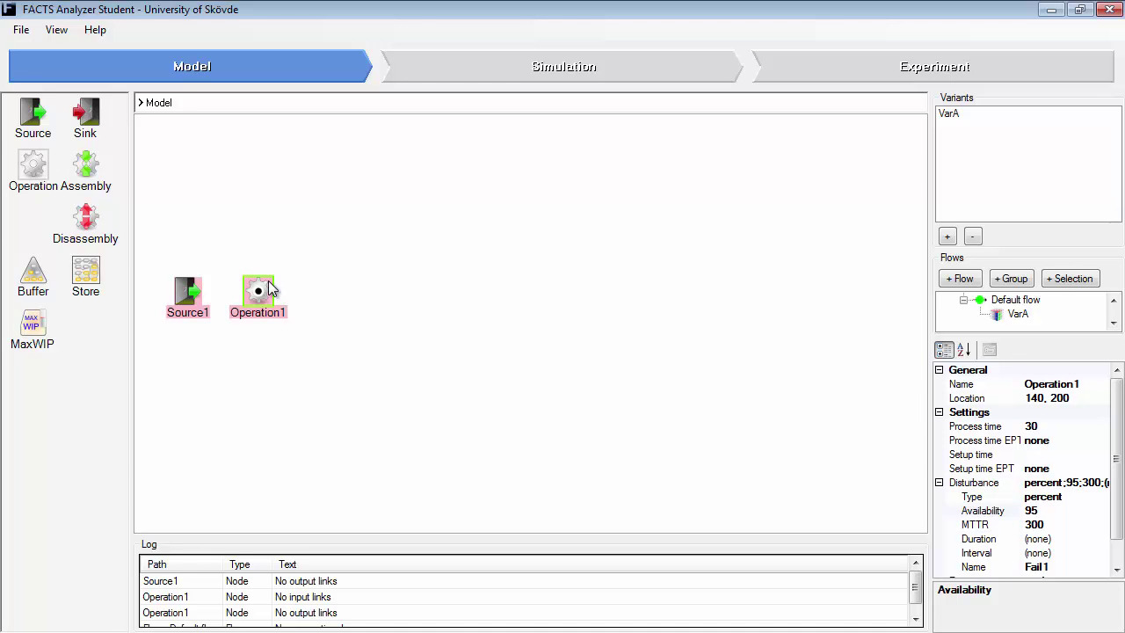
drag(270, 291, 501, 291)
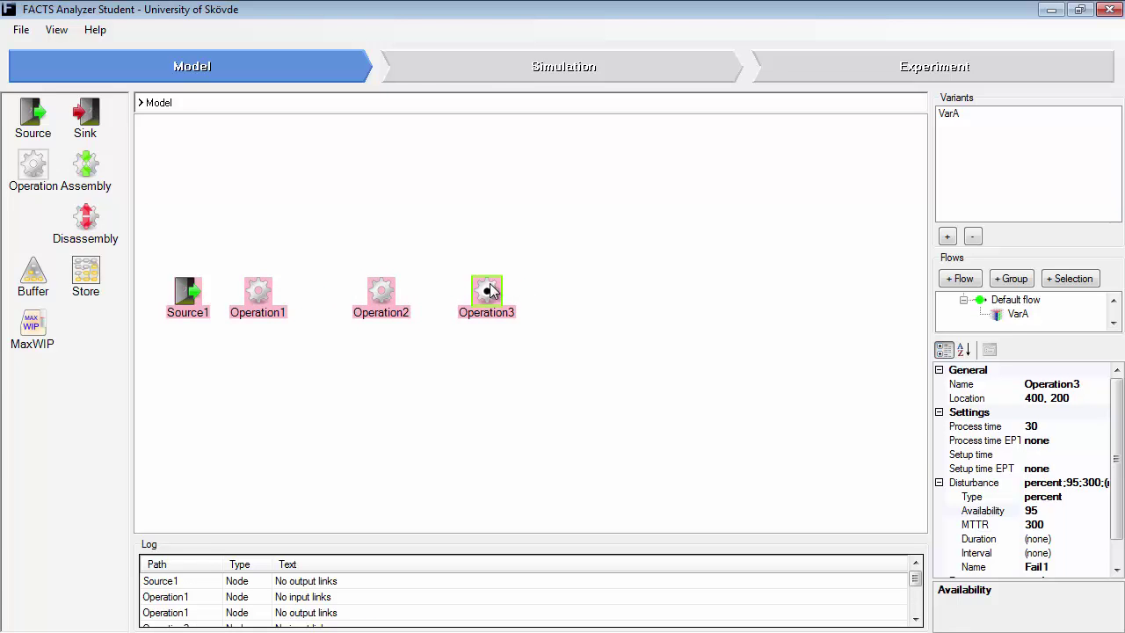
key(Delete)
click(384, 291)
key(Delete)
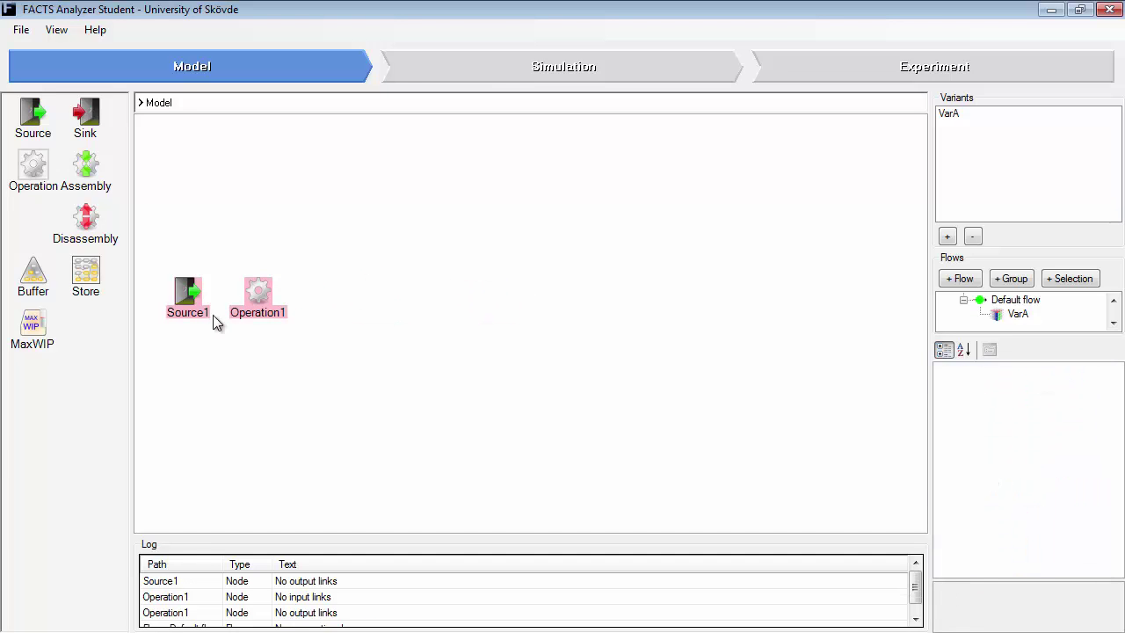
Rename the operation beside the source as OP10.
double_click(255, 313)
click(295, 314)
drag(295, 314, 232, 315)
text(OP10)
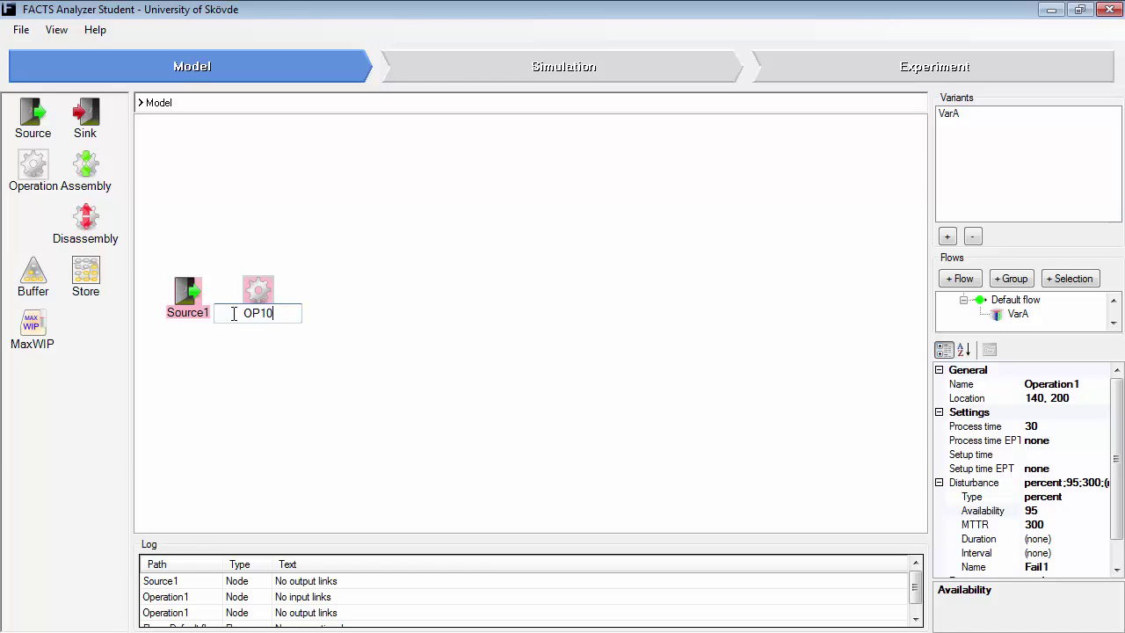
Duplicate OP10 nine times, arranging the operations in two rows of five that run out from the source and back below.
click(384, 290)
drag(263, 298, 266, 395)
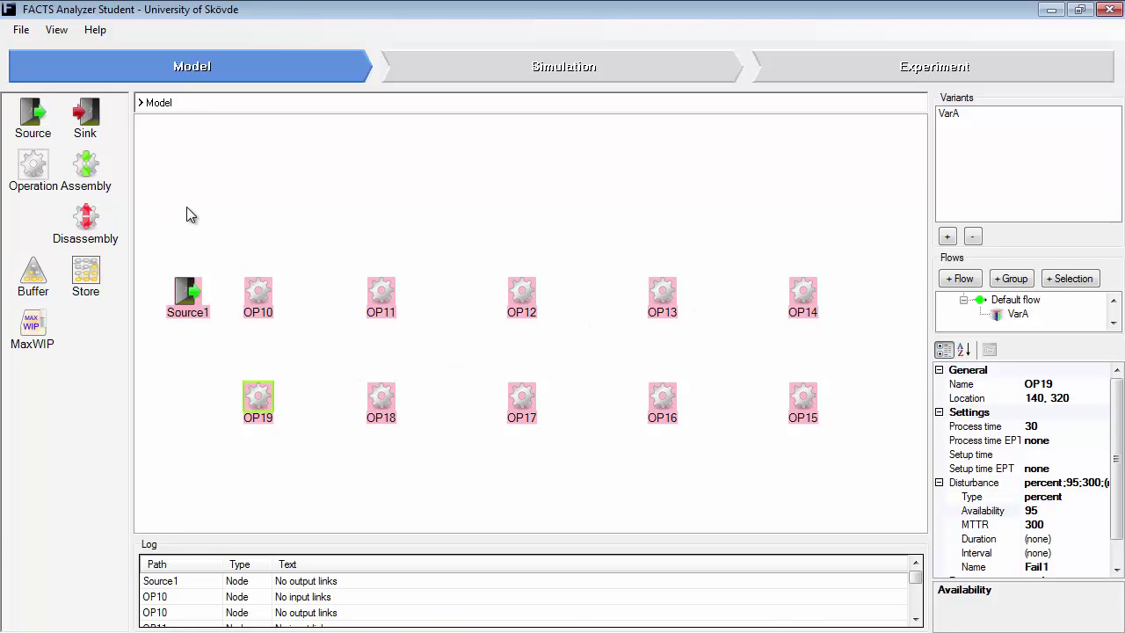
Rename operations OP11 and OP12 as OP20 and OP30.
click(379, 316)
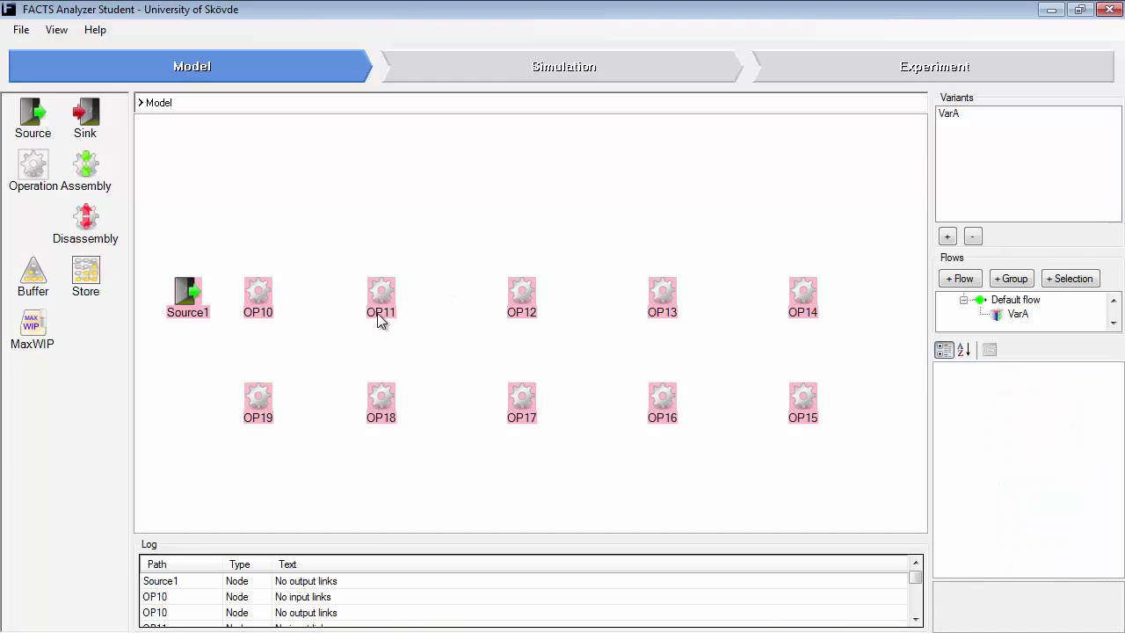
double_click(381, 315)
drag(400, 313, 384, 315)
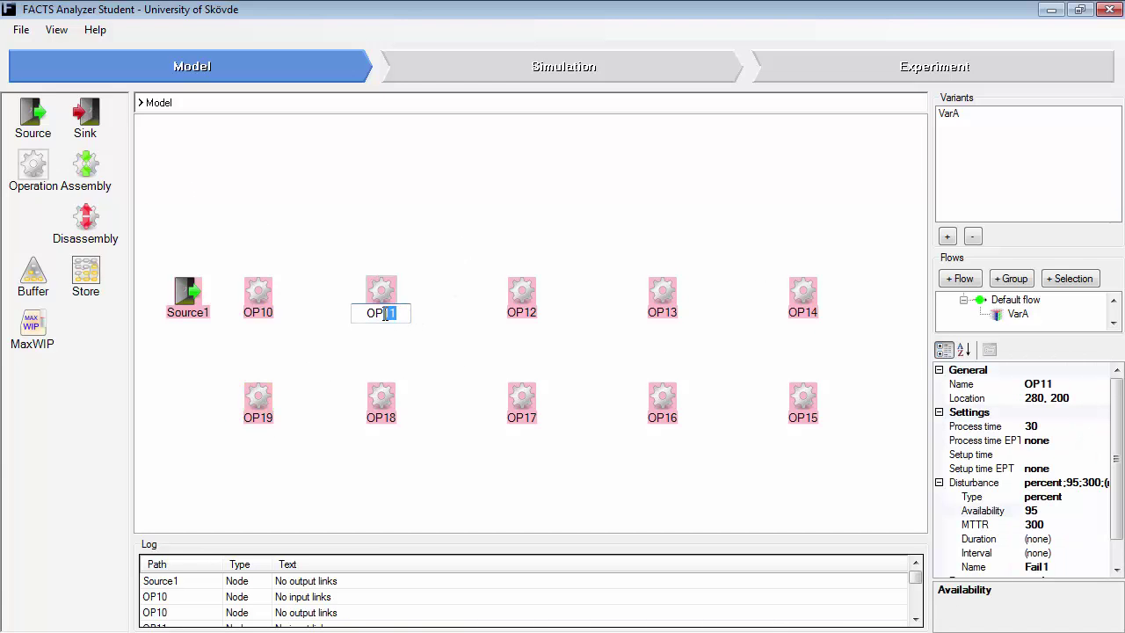
text(20)
double_click(536, 314)
drag(538, 314, 526, 312)
text(30)
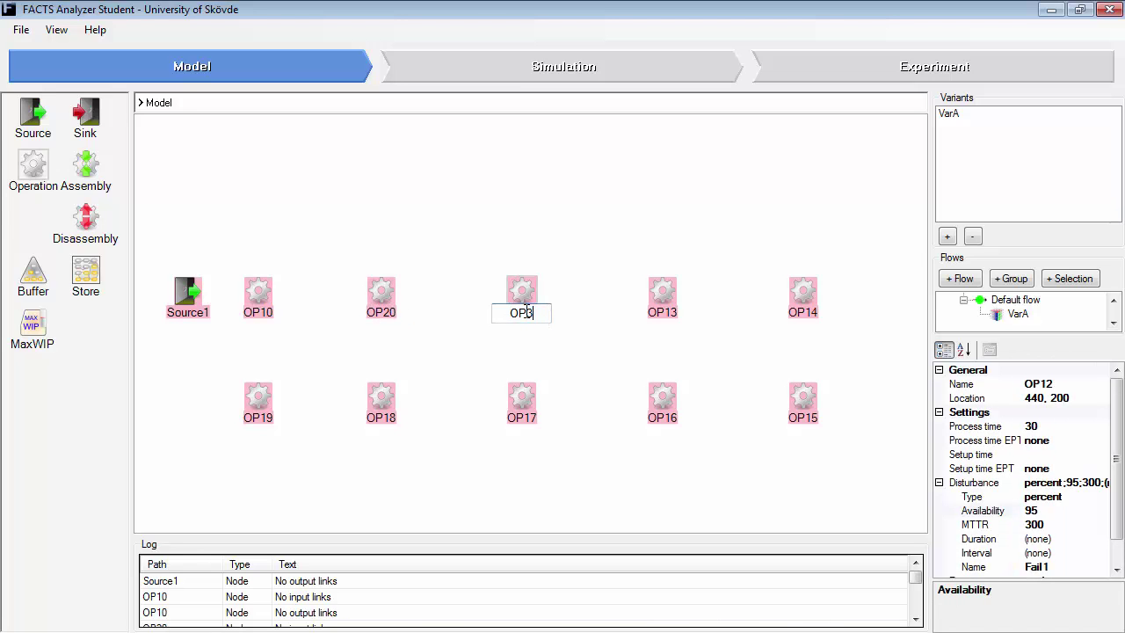
Rename operations OP13 and OP14 as OP40 and OP50.
double_click(667, 315)
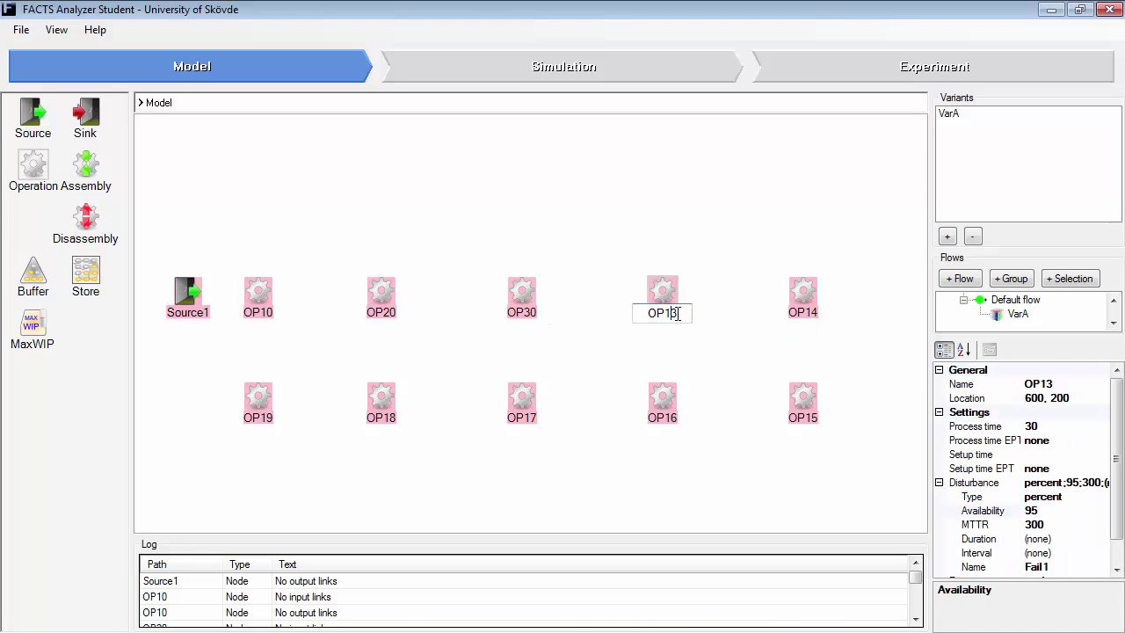
drag(679, 314, 664, 315)
text(40)
click(807, 315)
double_click(807, 315)
drag(819, 314, 806, 313)
text(50)
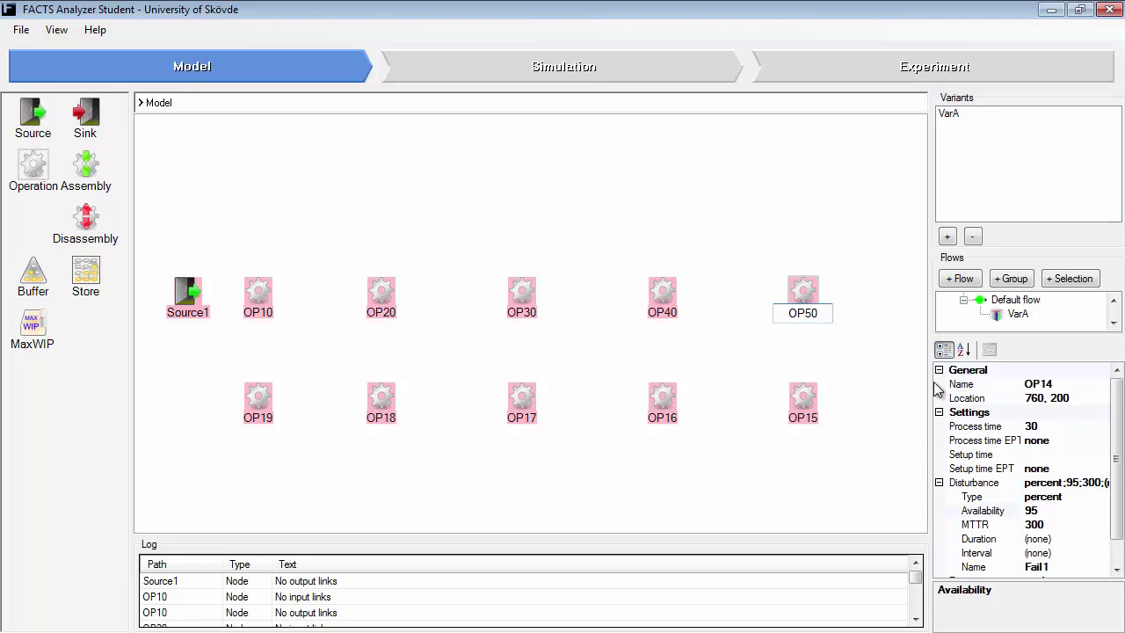
Rename operations OP15 and OP16 as OP60 and OP70.
double_click(803, 422)
drag(817, 419, 798, 419)
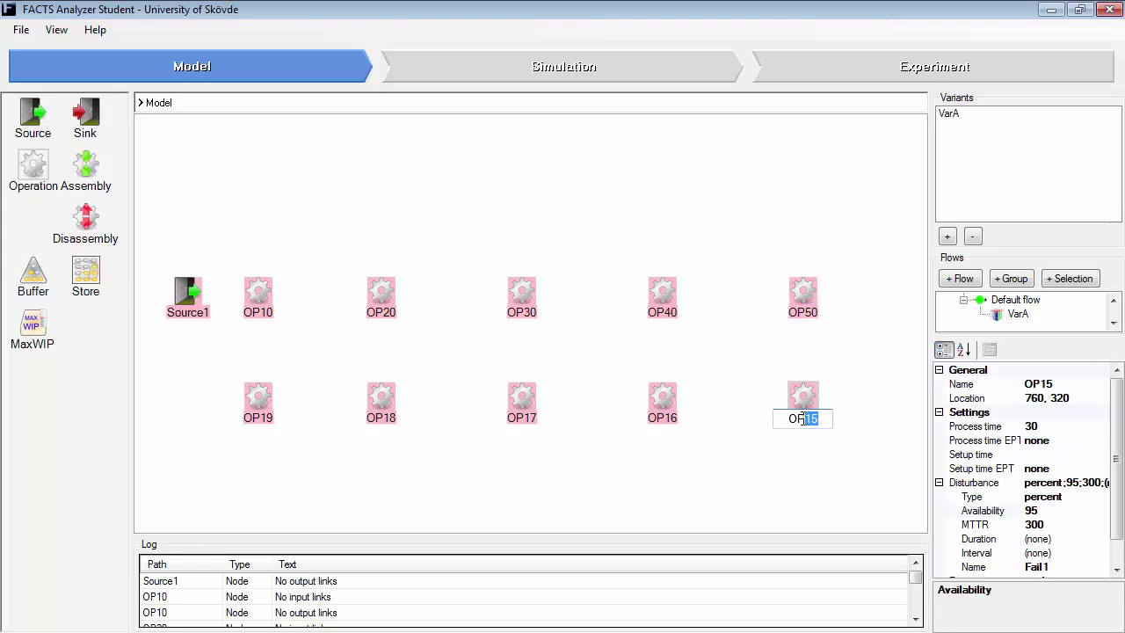
text(60)
key(Return)
double_click(661, 417)
drag(678, 419, 673, 420)
text(7)
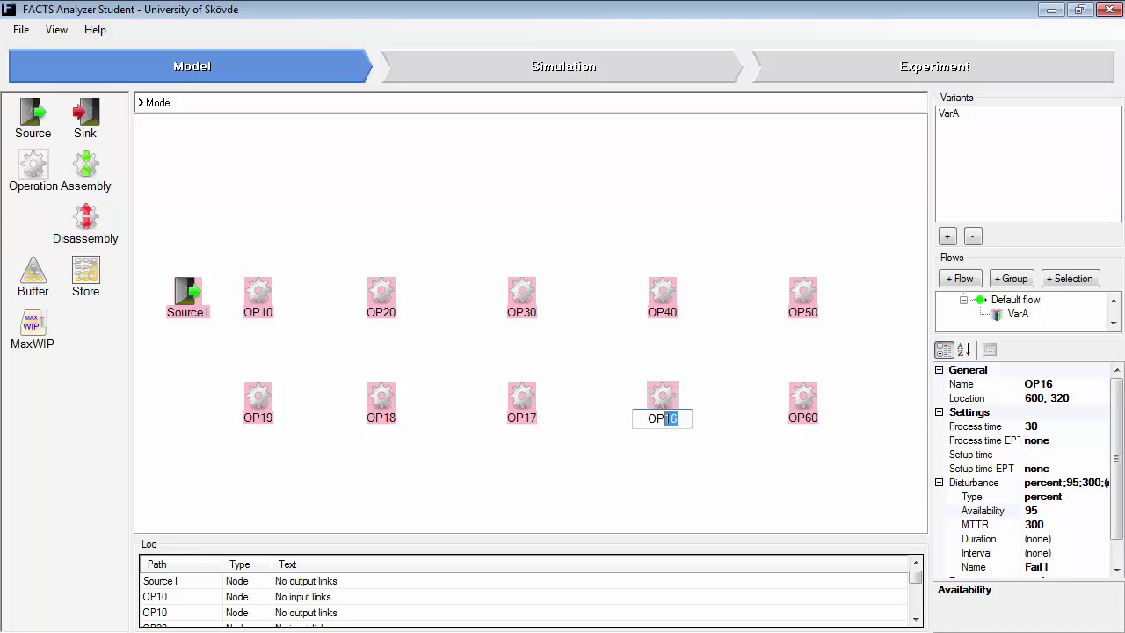
key(BackSpace)
key(BackSpace)
text(70)
Rename operations OP17 and OP18 as OP80 and OP90.
double_click(546, 418)
drag(547, 419, 525, 421)
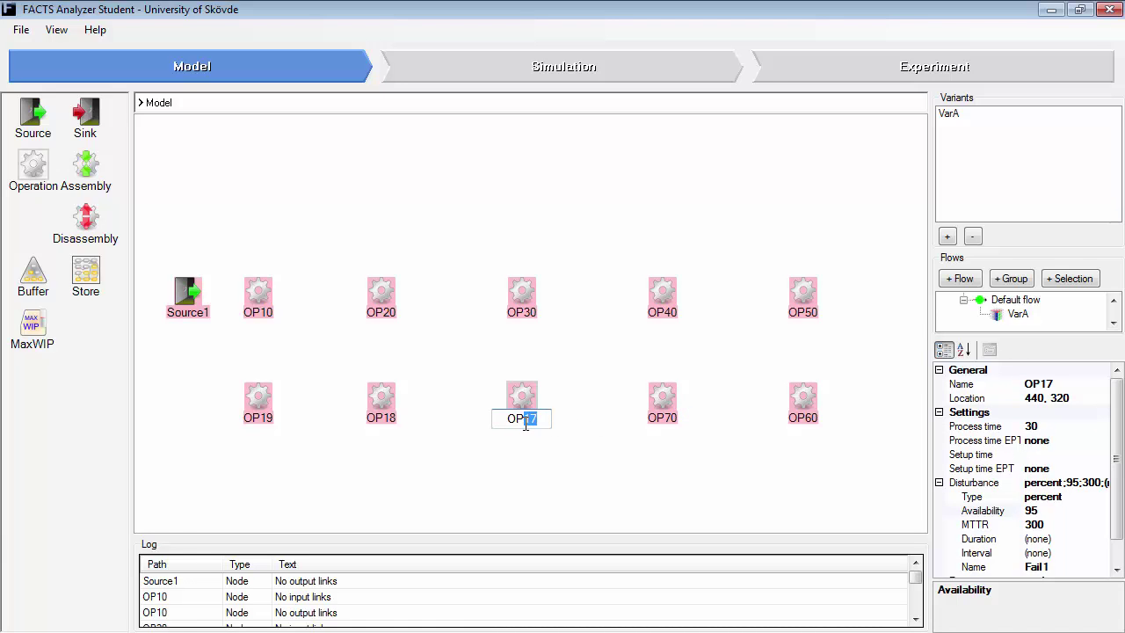
text(80)
double_click(382, 417)
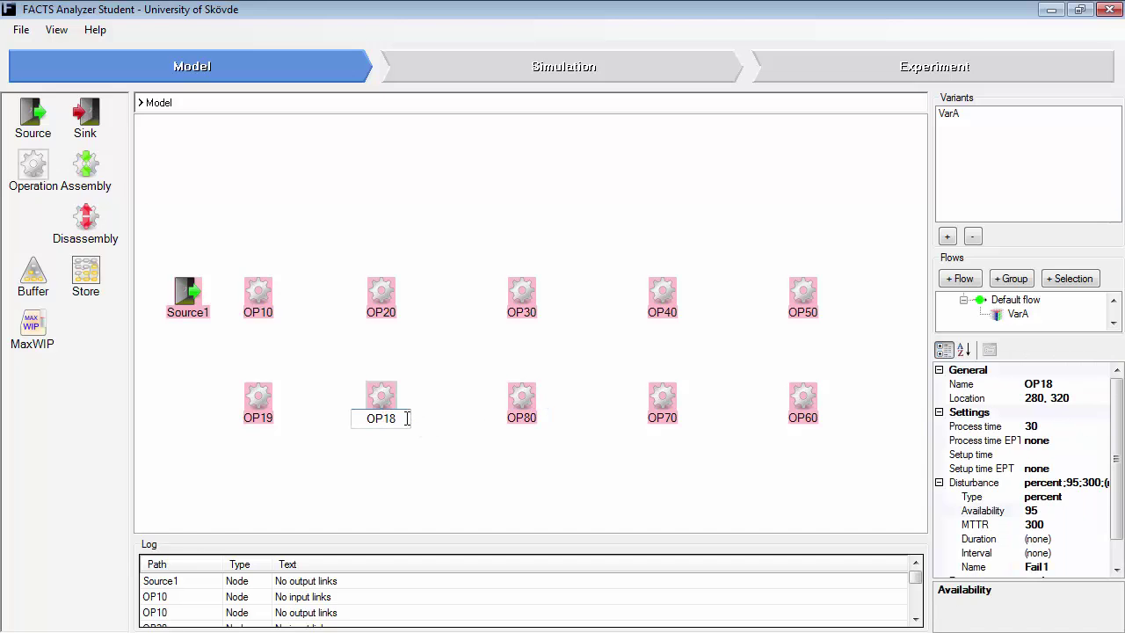
drag(407, 419, 382, 420)
text(90)
Rename operation OP19, the one below OP10, as OP100.
double_click(273, 423)
click(284, 420)
drag(284, 420, 268, 422)
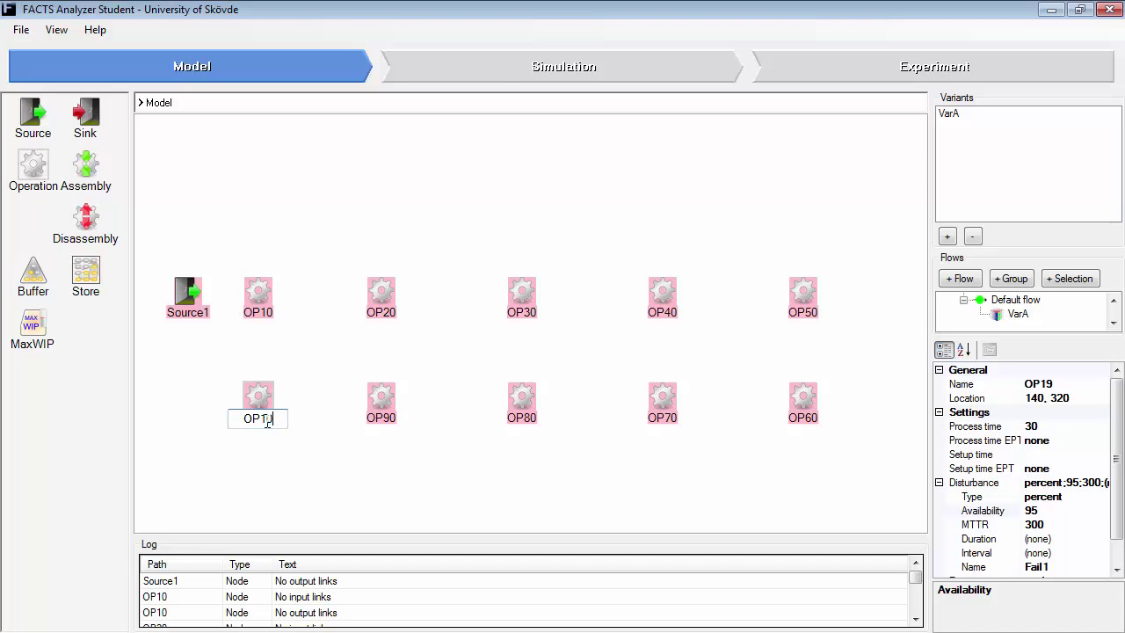
text(00)
click(380, 446)
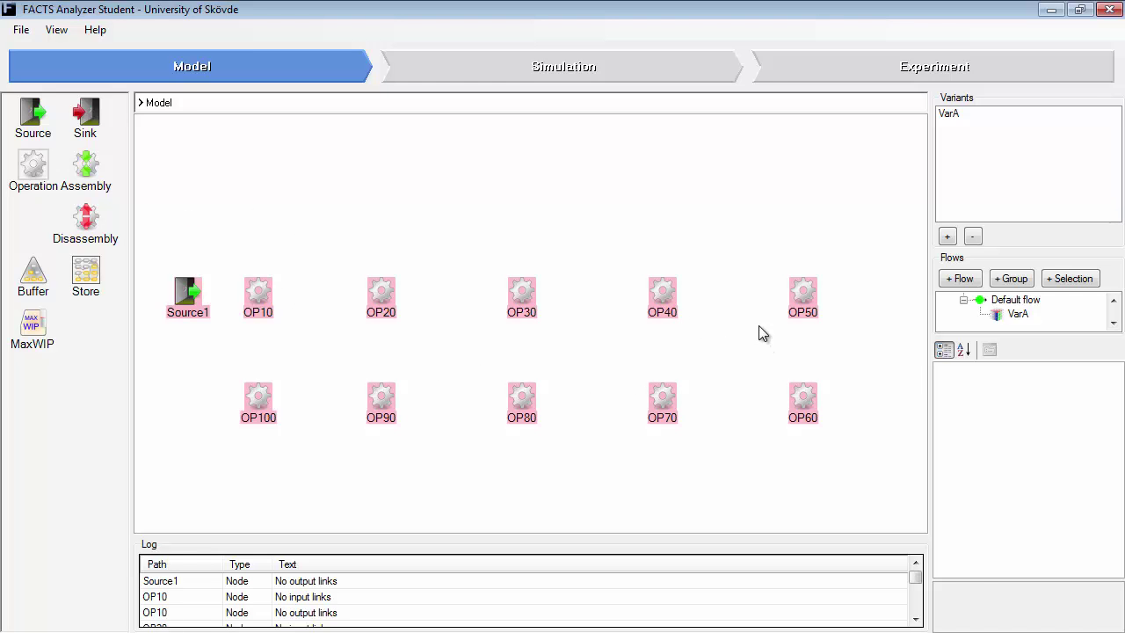
Set OP40's disturbance to an availability of 85 percent and an MTTR of 600.
click(664, 293)
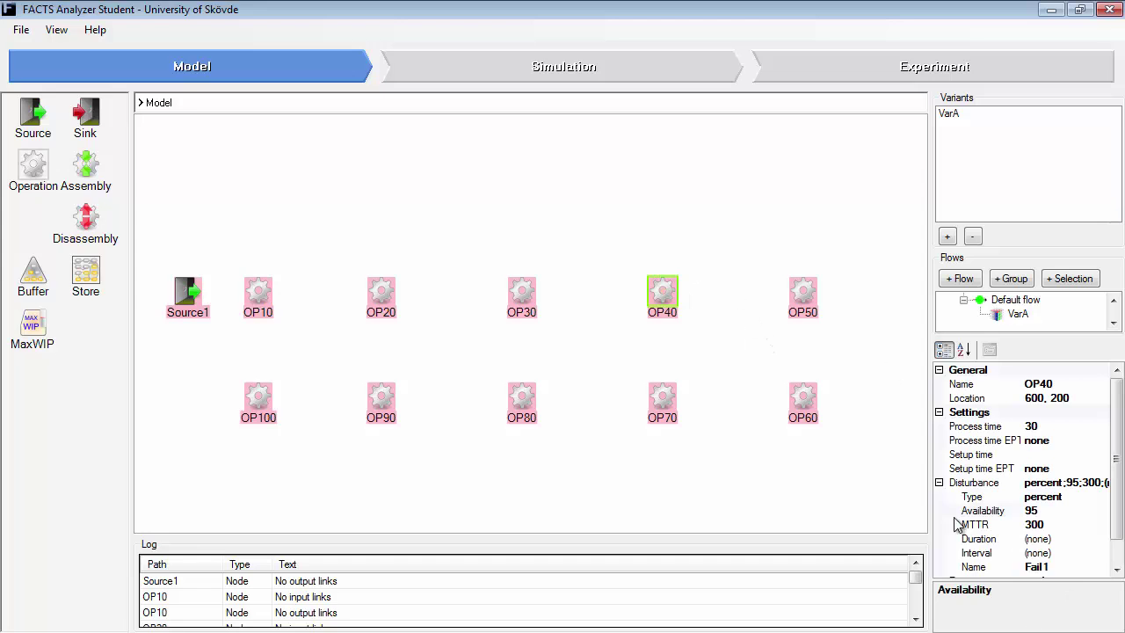
click(1036, 510)
double_click(1030, 511)
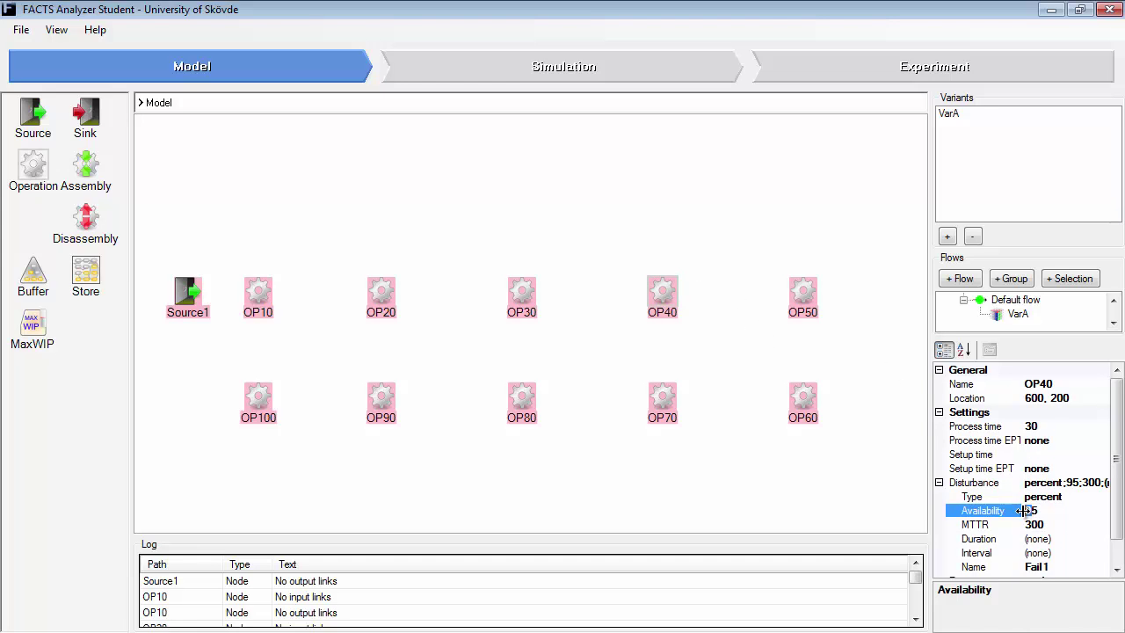
text(85)
click(1049, 523)
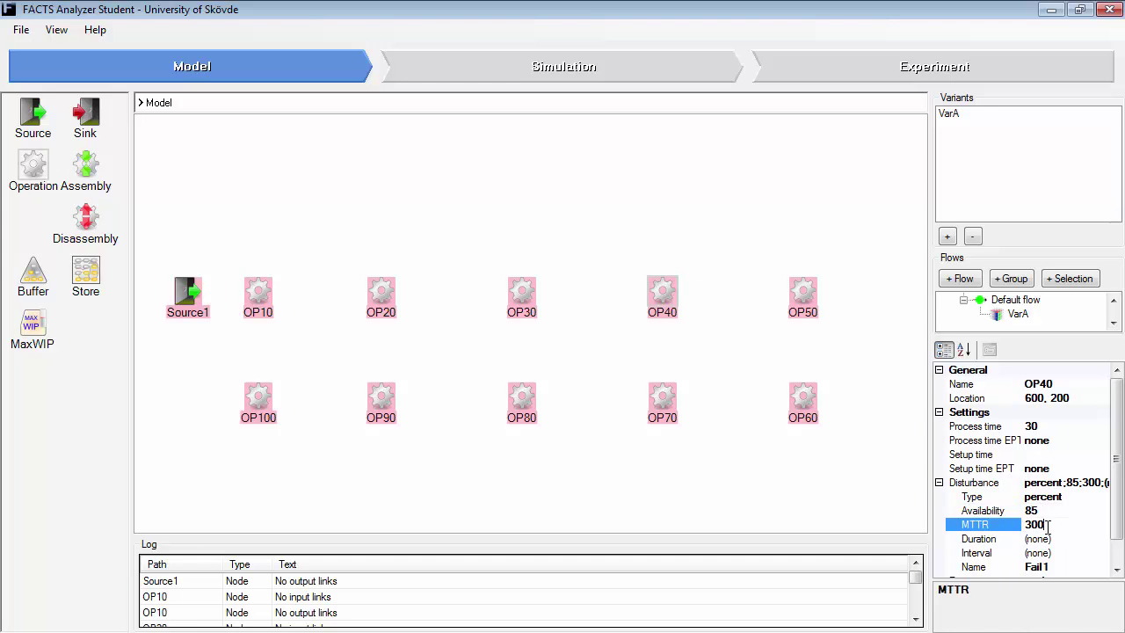
key(BackSpace)
key(BackSpace)
key(BackSpace)
text(600)
click(1049, 511)
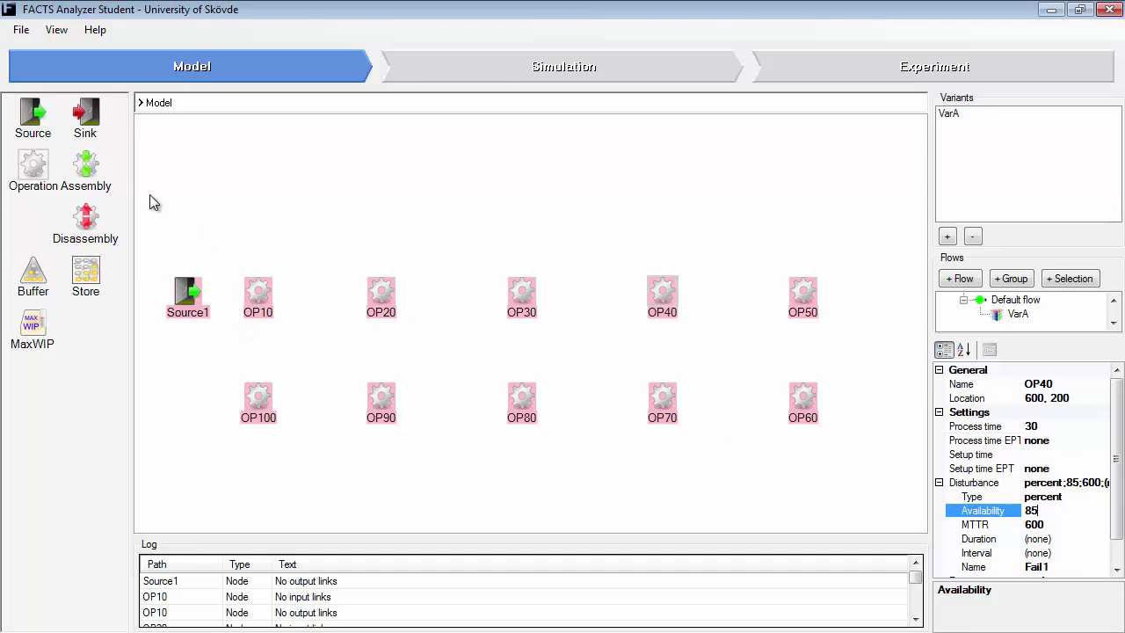
Add a sink to the model beside OP100, directly below the source.
drag(98, 123, 196, 404)
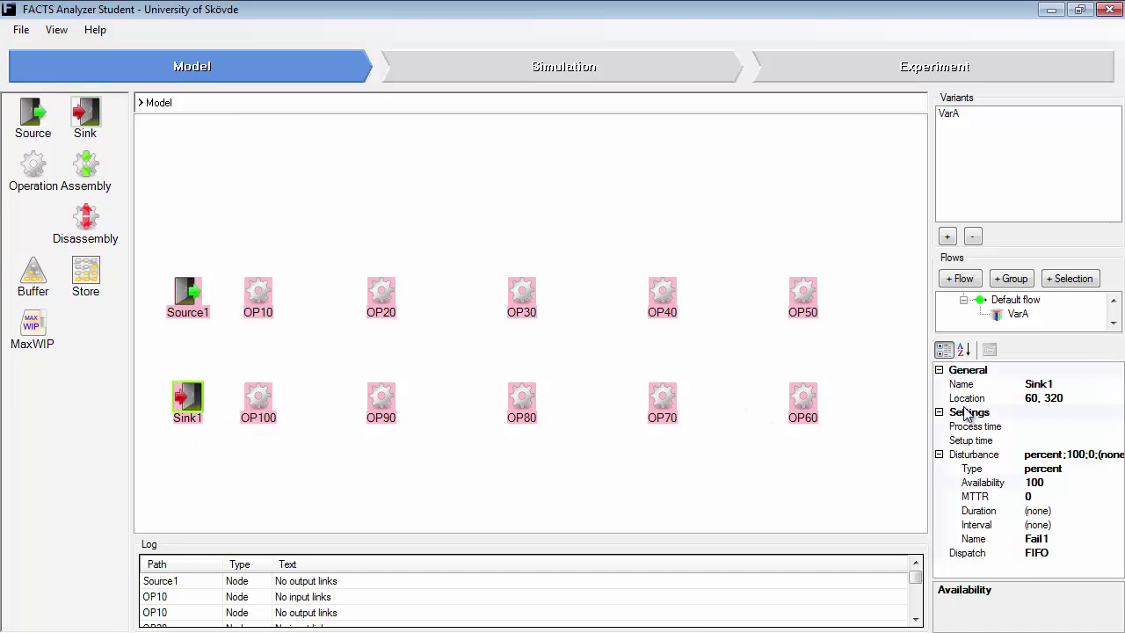
click(1038, 427)
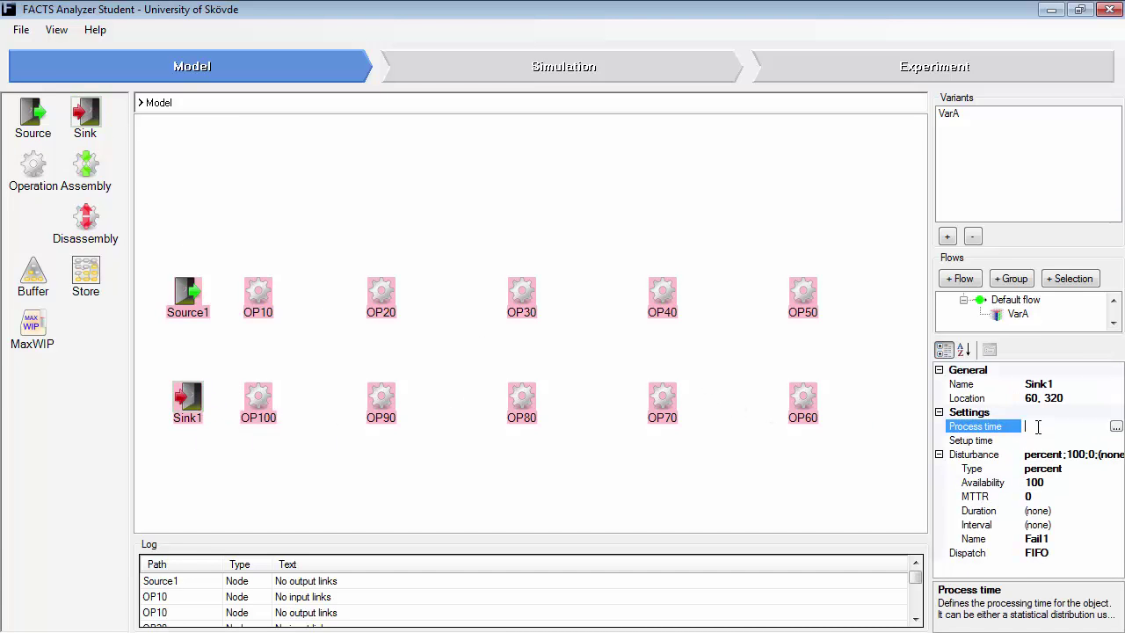
click(263, 356)
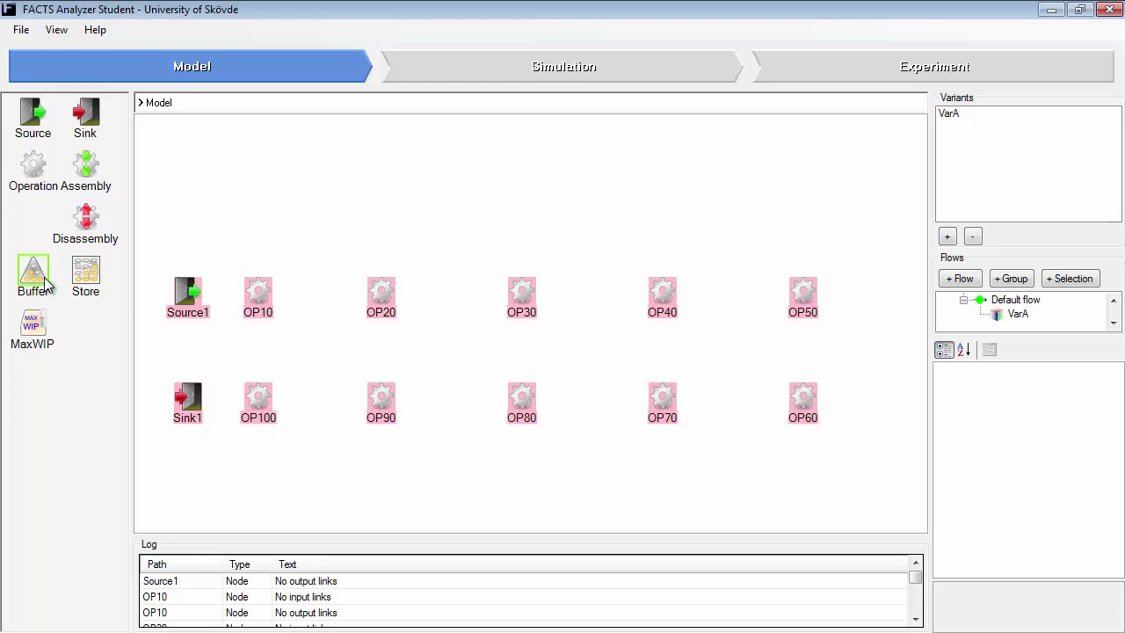
Add a buffer with process time 30 between OP10 and OP20, and copy it between all the following operations up to OP100.
drag(49, 284, 334, 303)
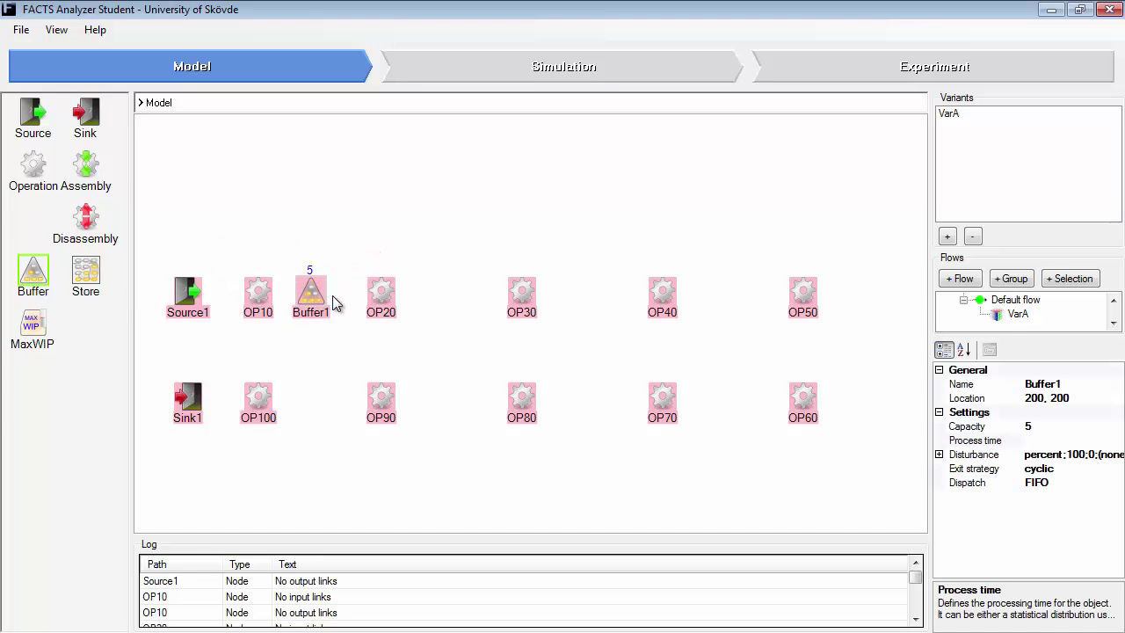
mouse_move(310, 288)
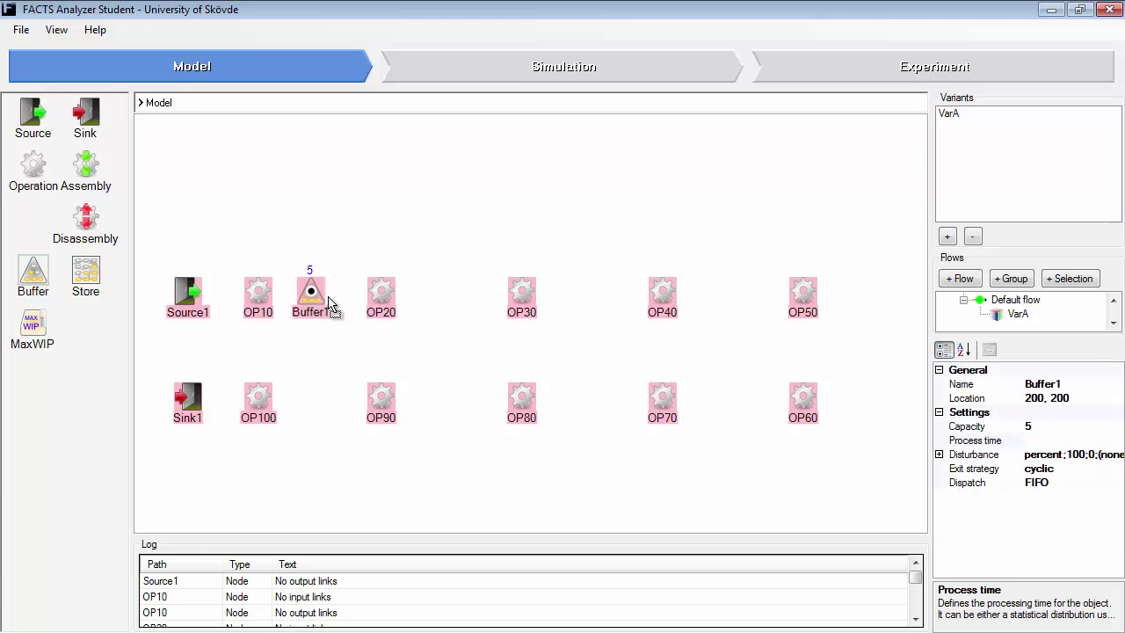
click(329, 303)
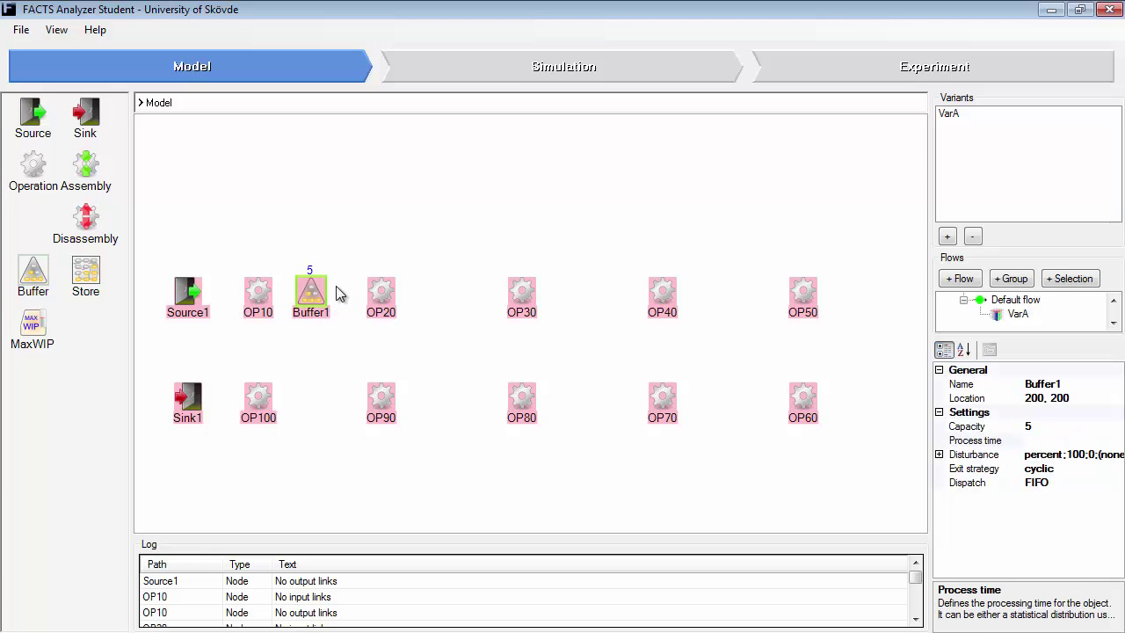
click(1038, 439)
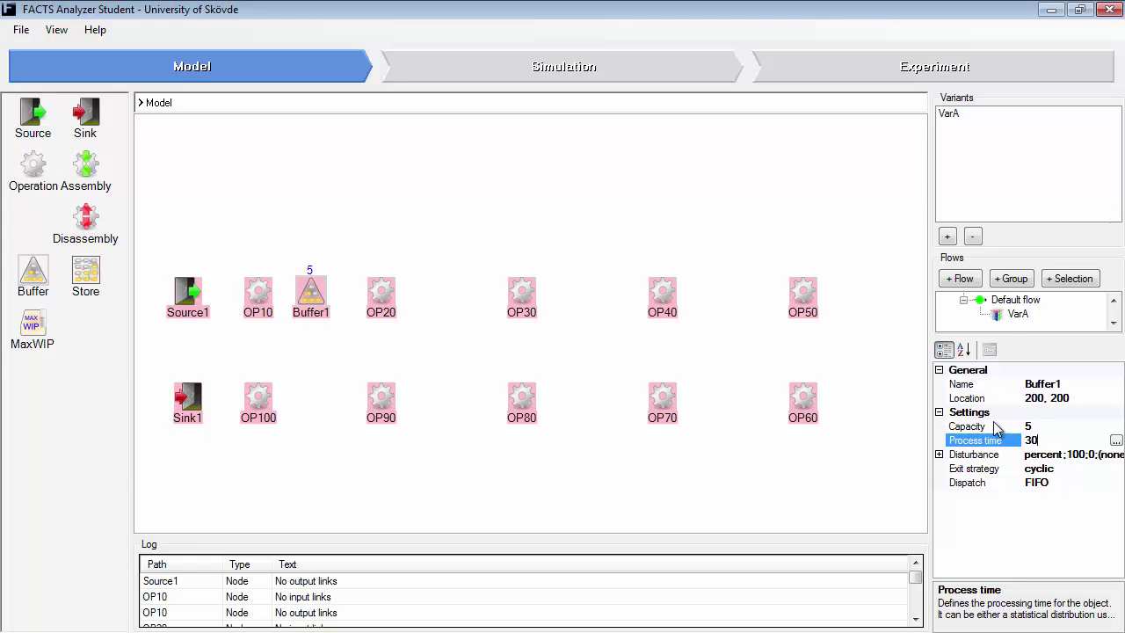
click(998, 429)
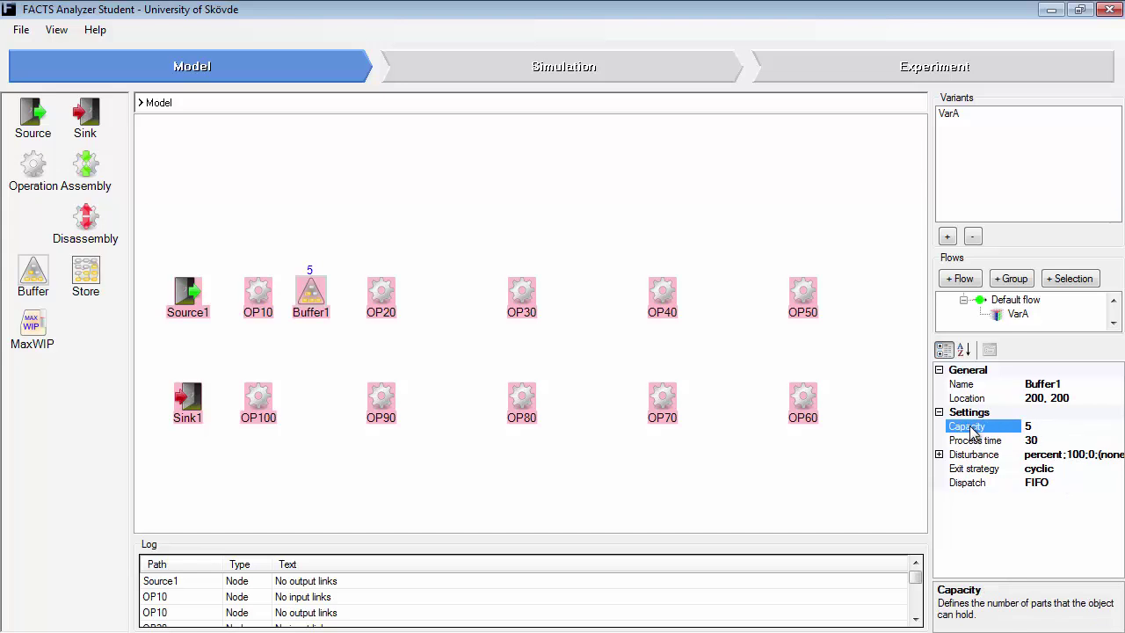
click(318, 293)
drag(318, 293, 329, 397)
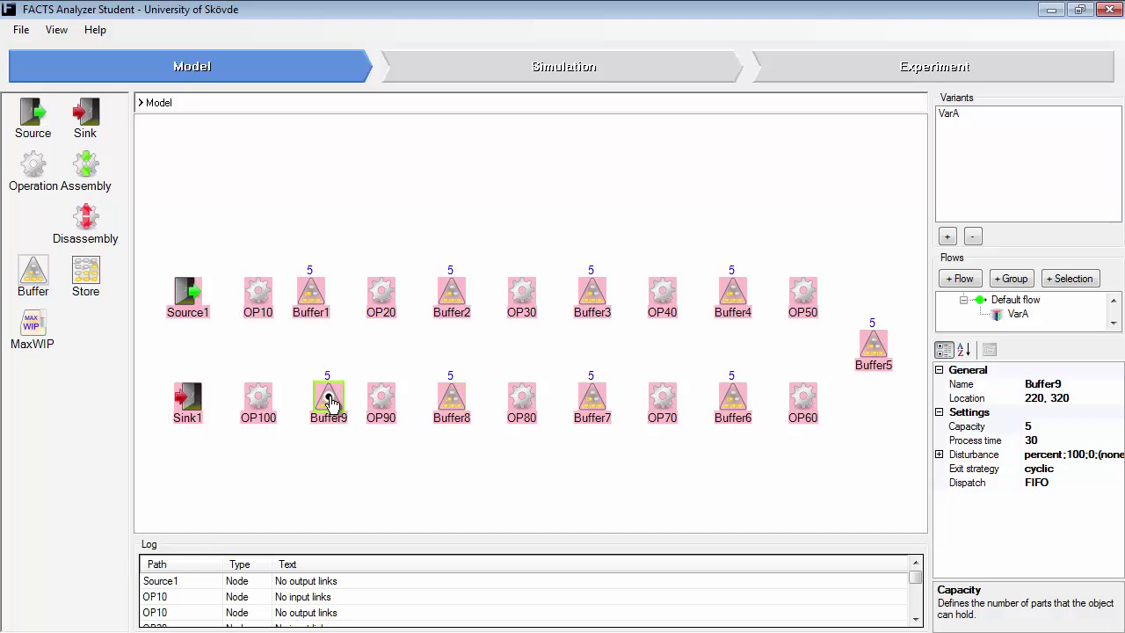
Rename the buffers before OP20 and OP30 as BufferOP20 and BufferOP30.
click(313, 311)
click(313, 313)
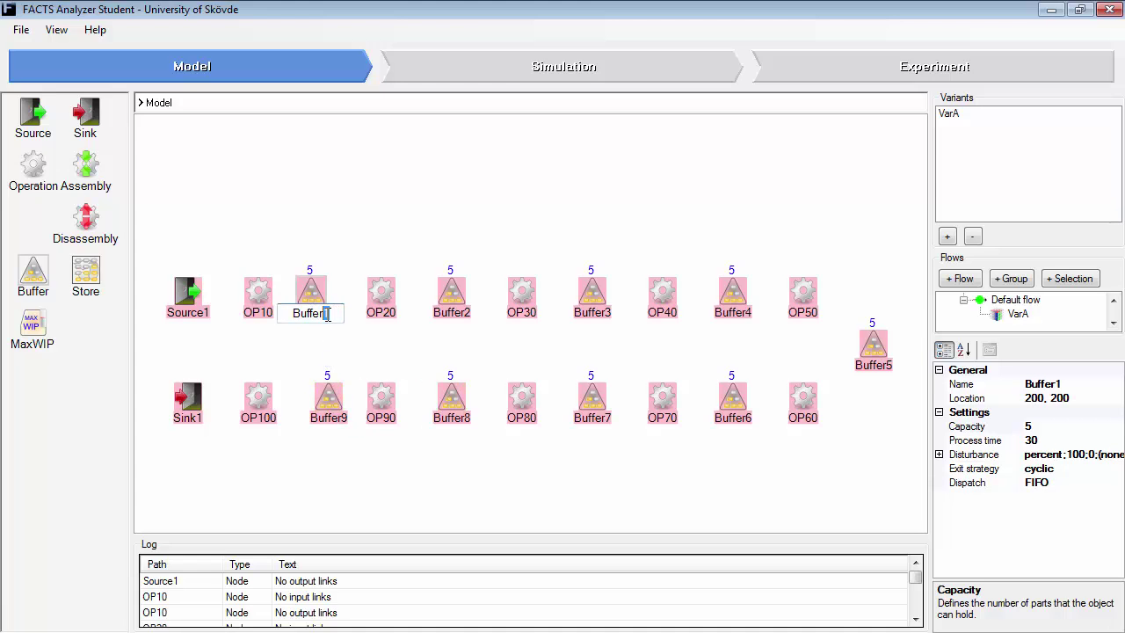
text(OP20)
click(452, 292)
click(452, 313)
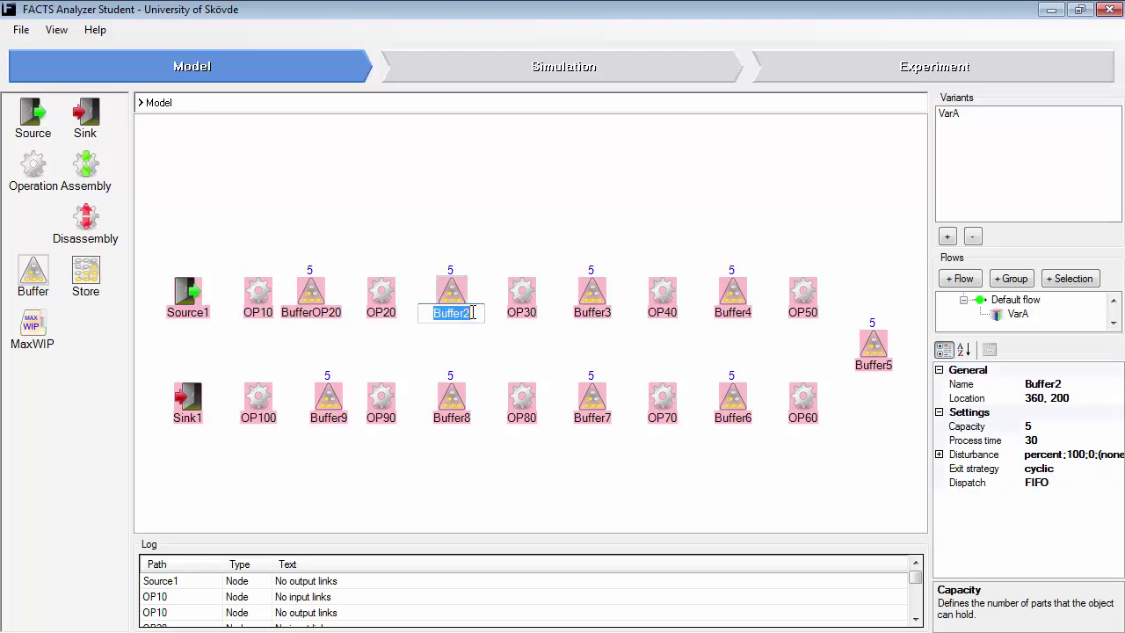
drag(472, 313, 466, 313)
text(OP30)
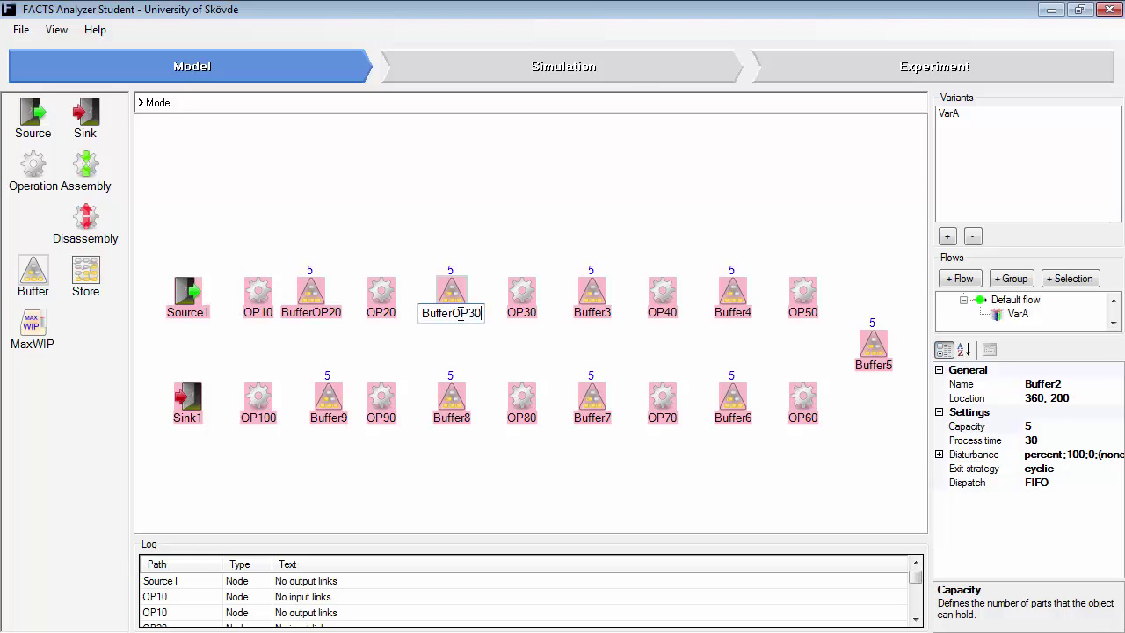
Rename the buffers before OP40, OP50 and OP60 as BufferOP40, BufferOP50 and BufferOP60.
click(598, 313)
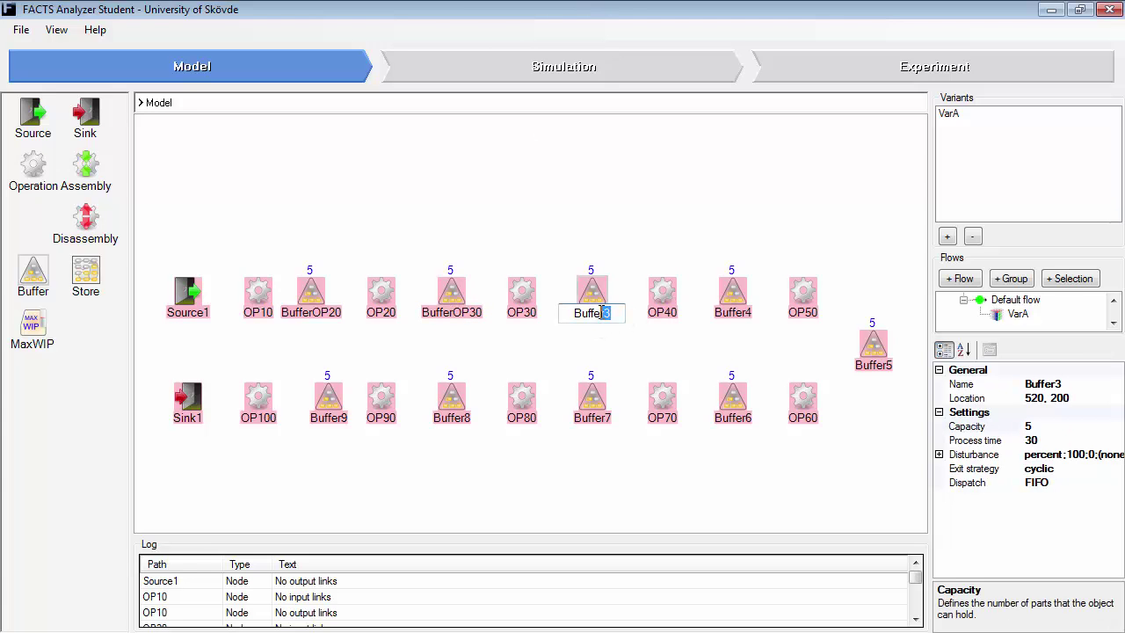
text(OP40)
click(753, 314)
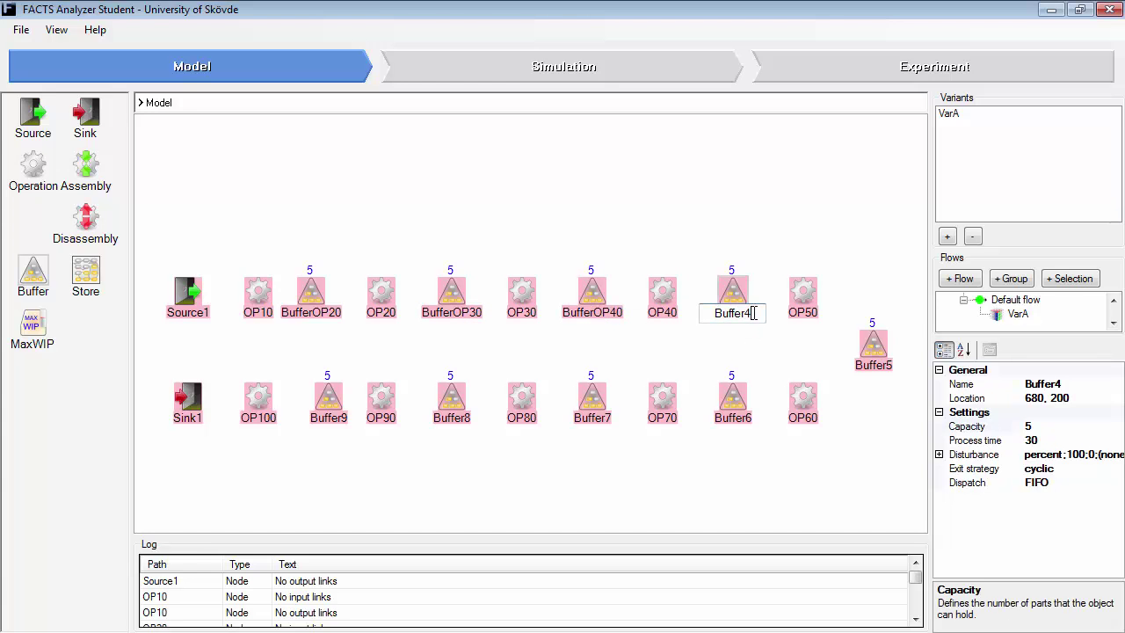
text(OP50)
click(871, 368)
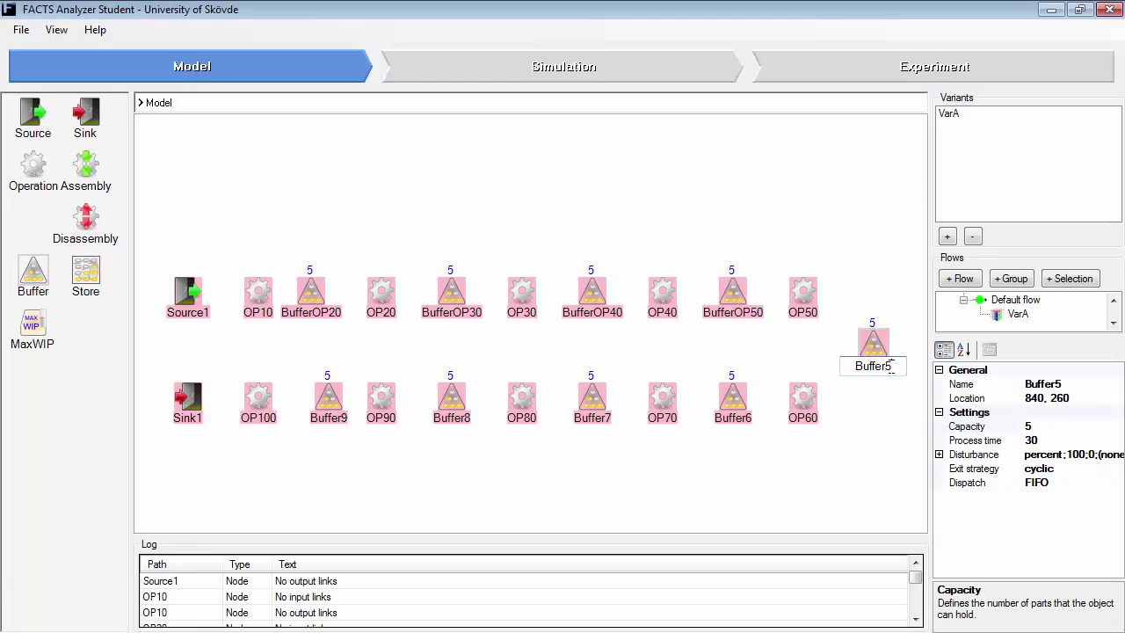
text(OP60)
Rename the buffers before OP70 and OP80 as Buffer70 and Buffer80.
click(749, 419)
text(70)
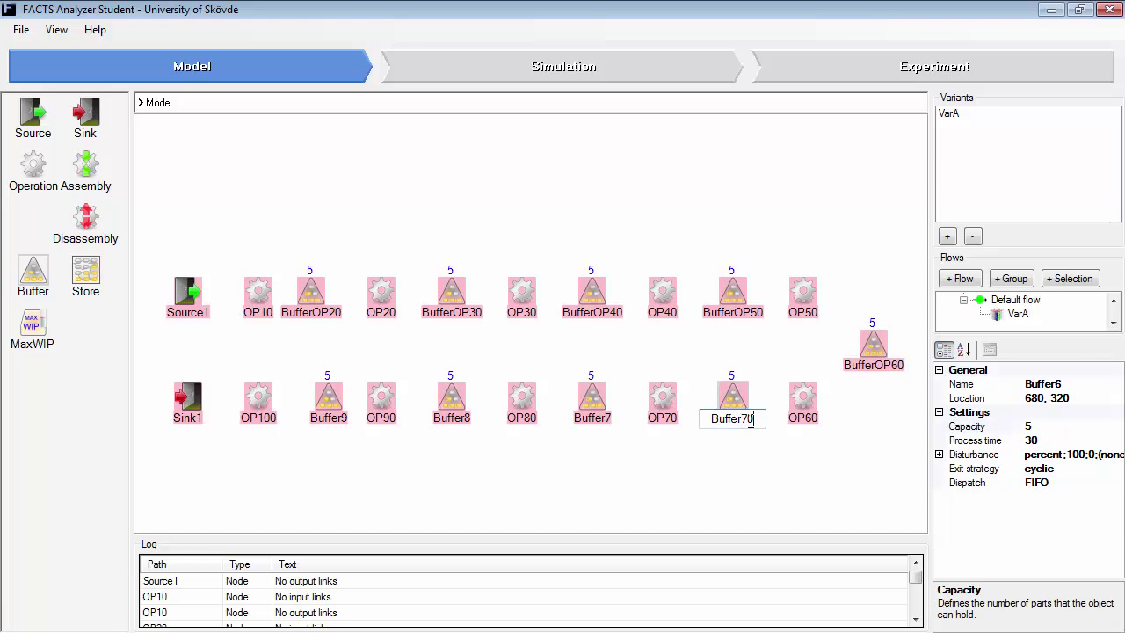
click(592, 419)
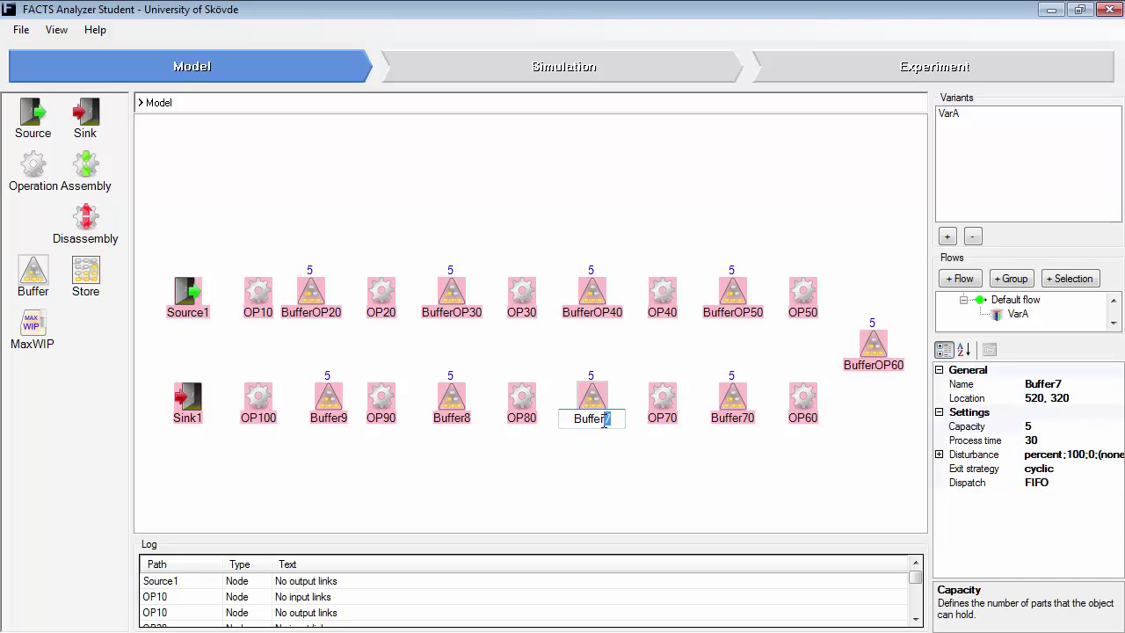
text(80)
Rename the buffers before OP90 and OP100 as Buffer90 and Buffer100.
click(470, 420)
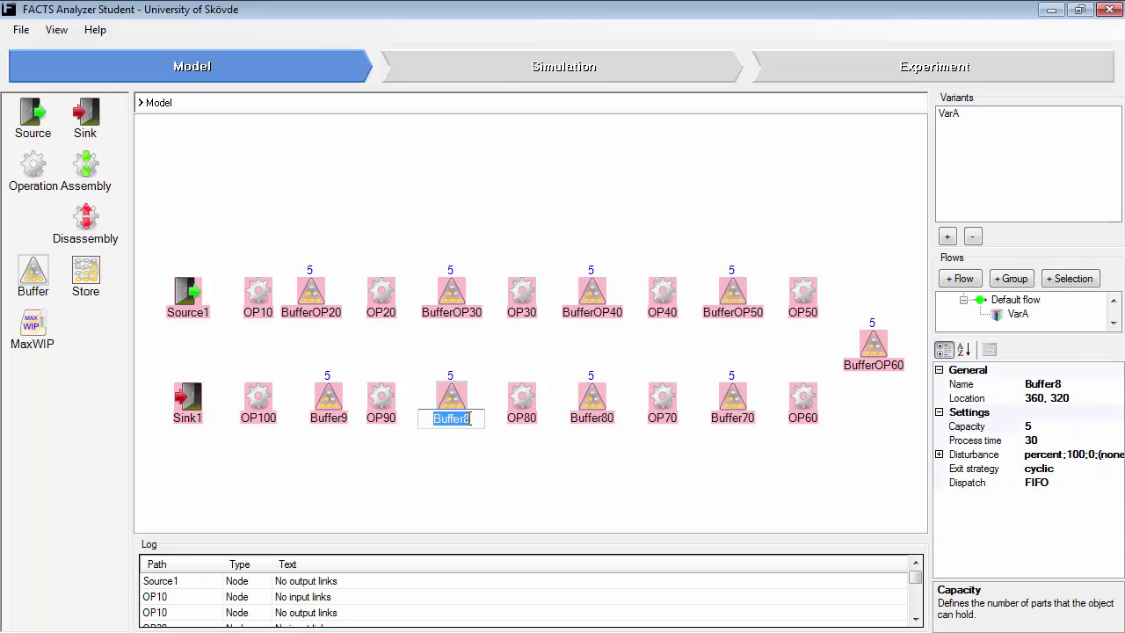
drag(474, 420, 467, 421)
text(90)
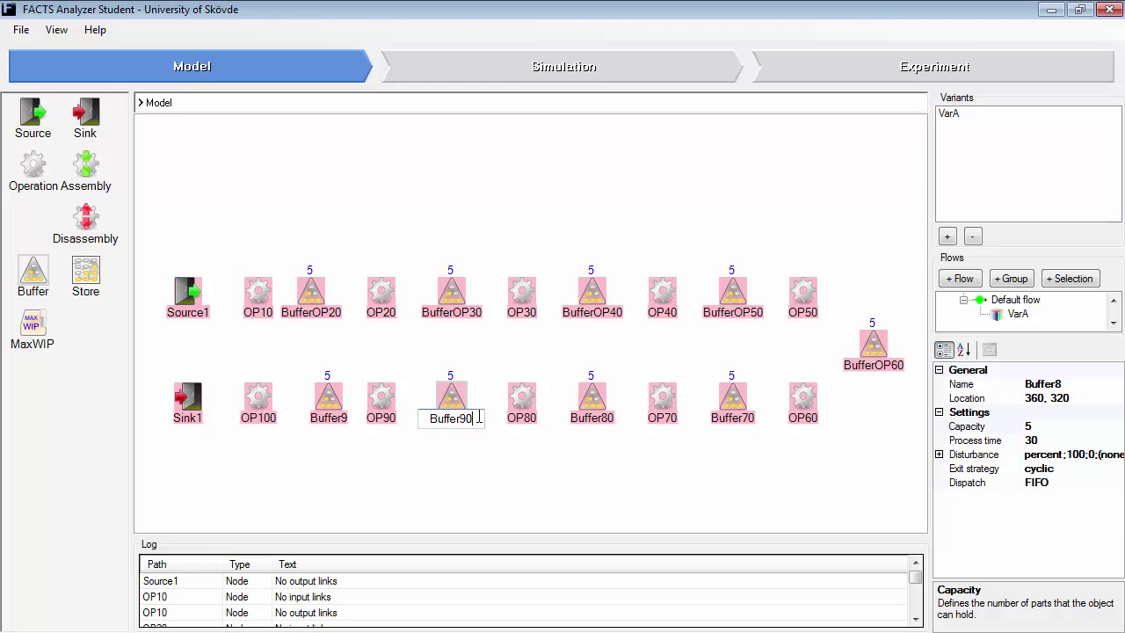
click(349, 421)
click(345, 419)
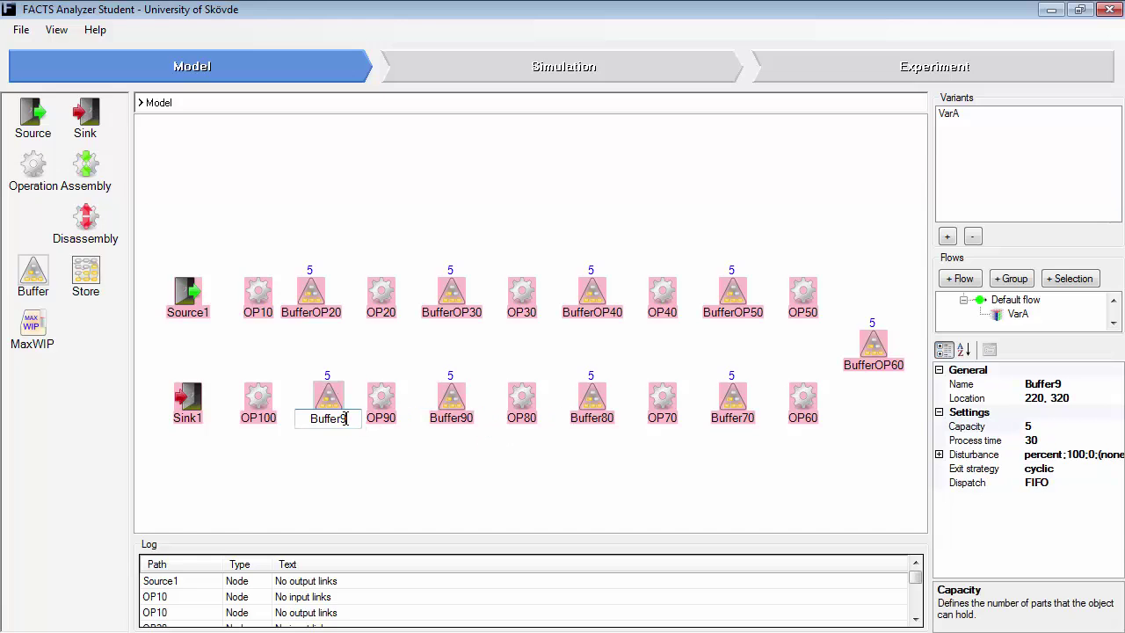
text(100)
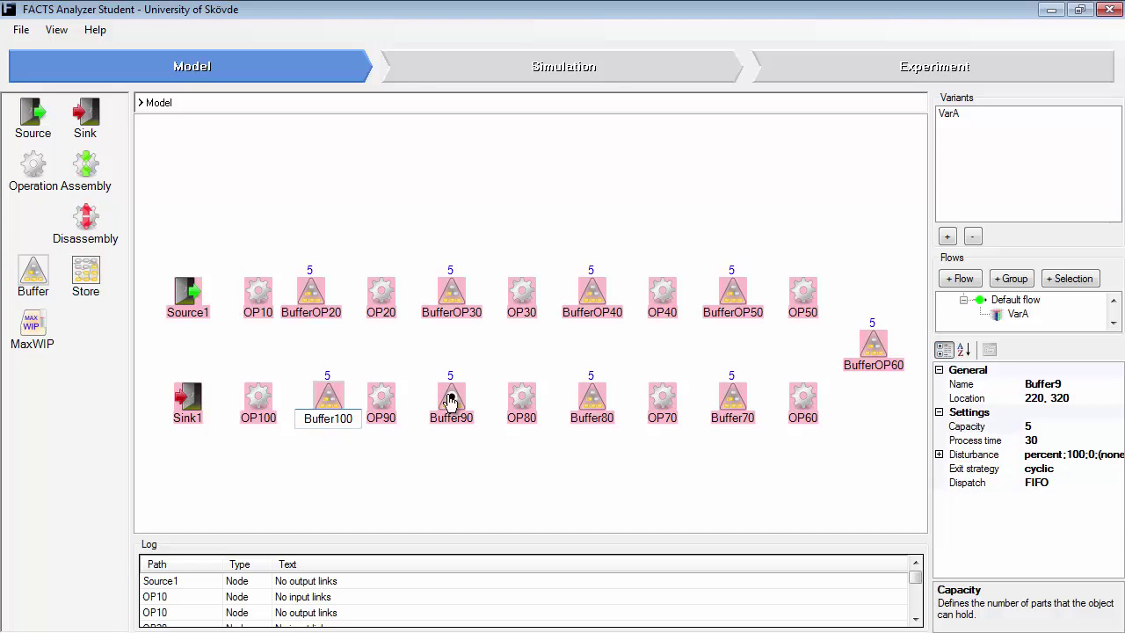
click(595, 355)
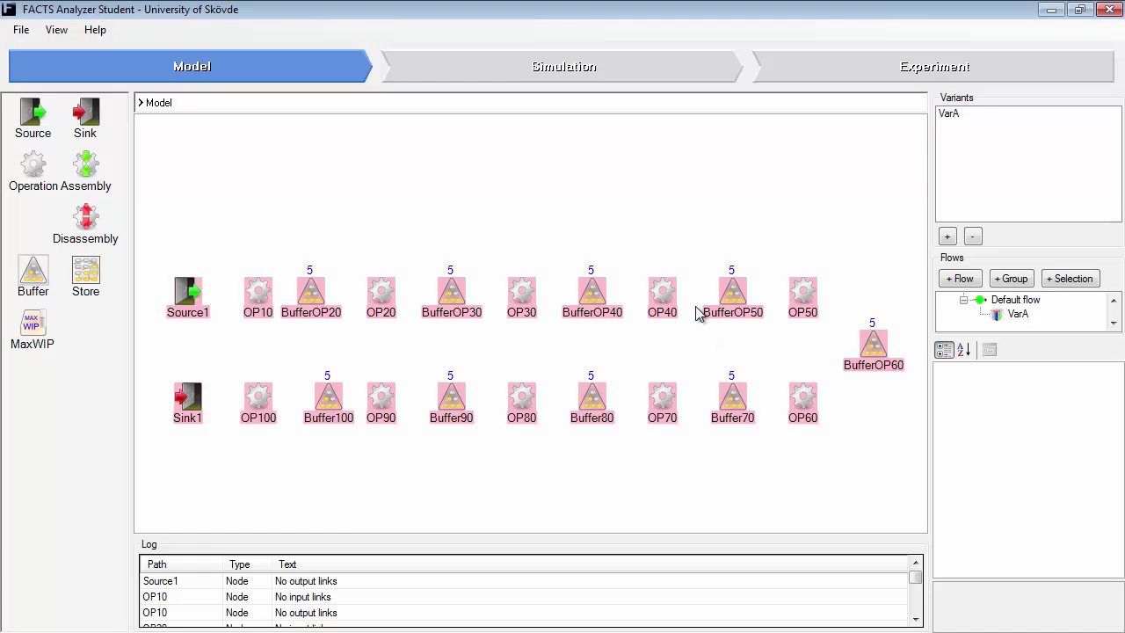
Set the capacity of both BufferOP40 and BufferOP50 to 20.
click(595, 291)
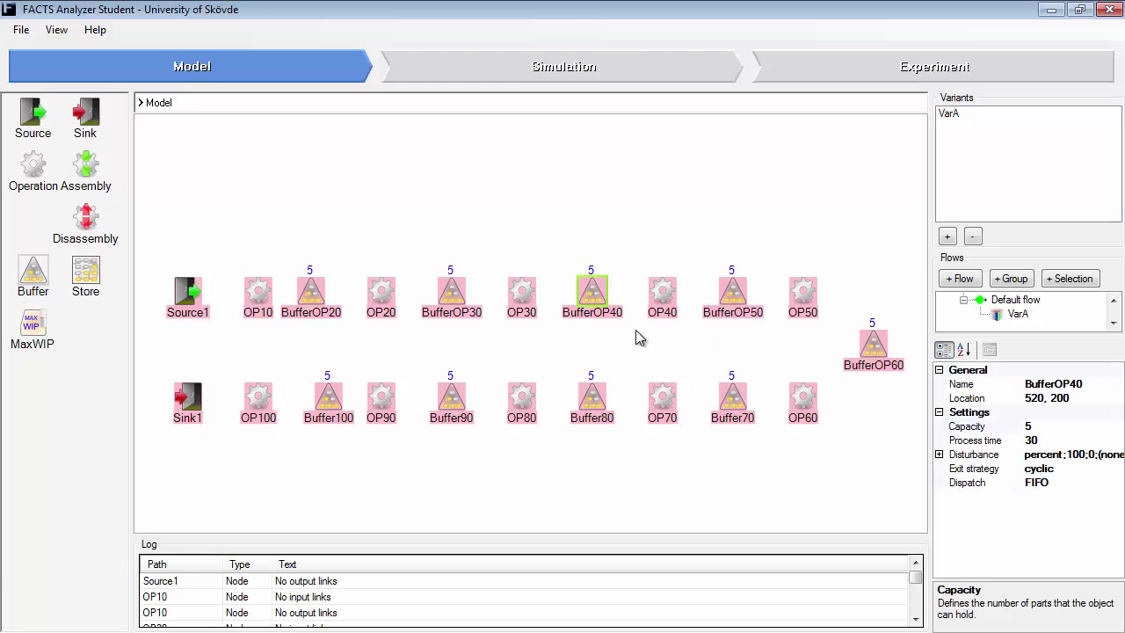
ctrl+click(737, 291)
click(1068, 426)
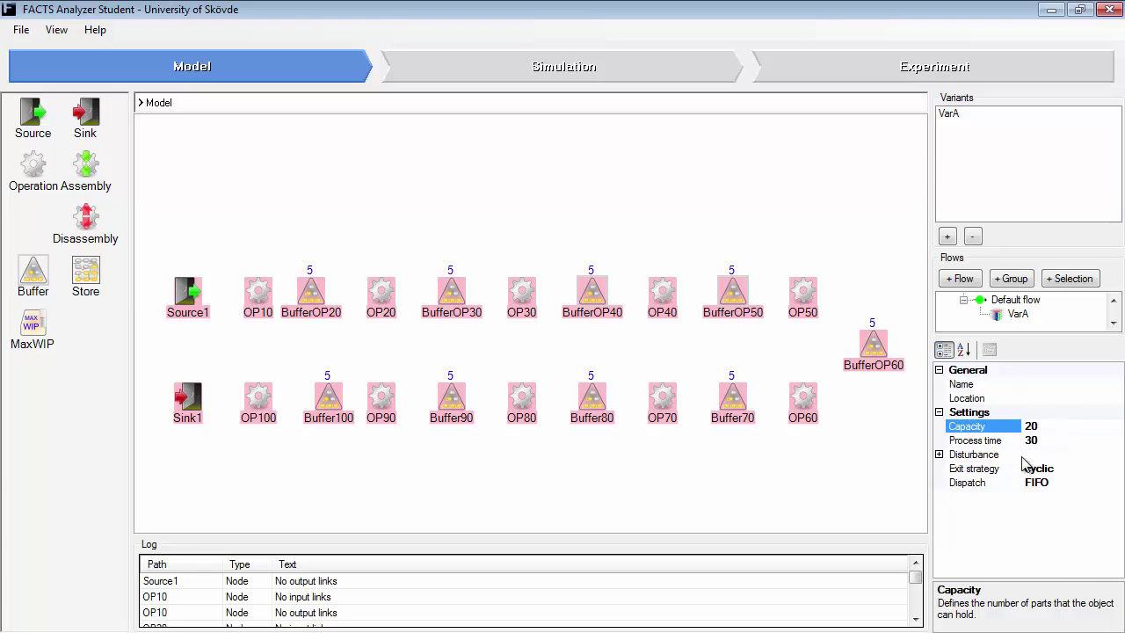
click(1050, 452)
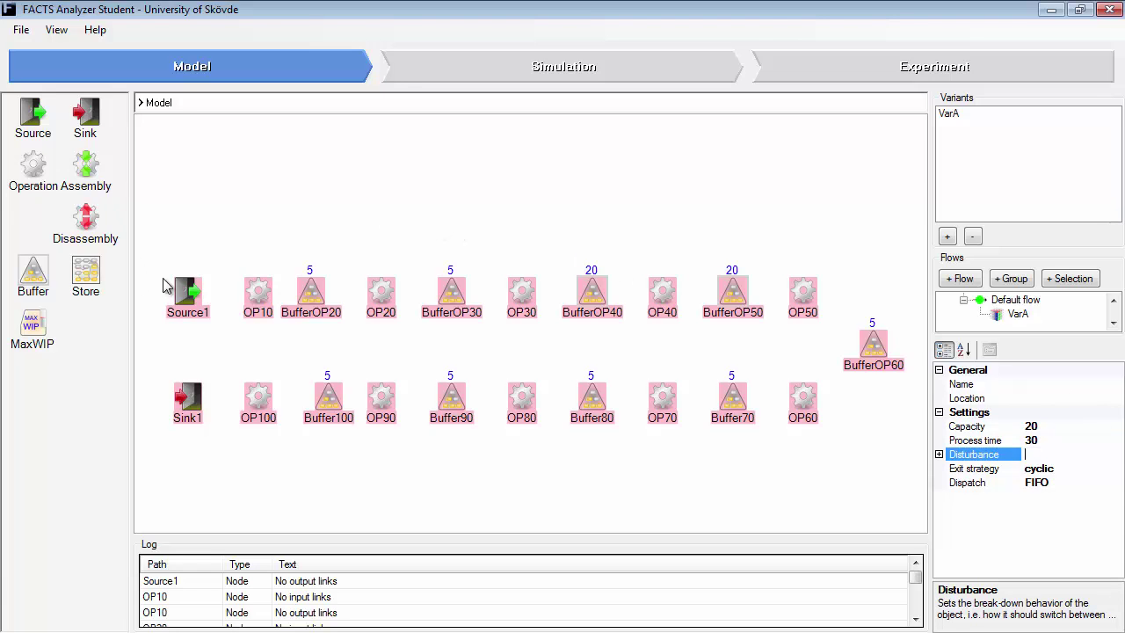
Link the whole line in flow order from the source through every operation and buffer to the sink.
drag(189, 291, 195, 404)
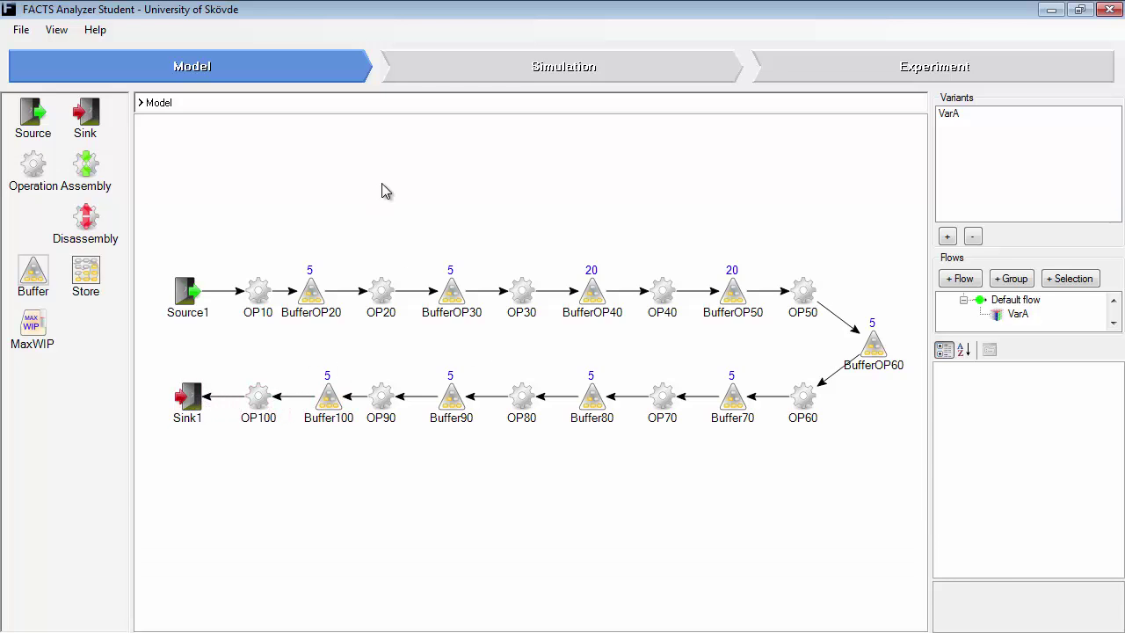
Save the model as bottleneck1 in the FACTS inspelning folder on the Transcend (K:) drive.
click(20, 29)
click(65, 103)
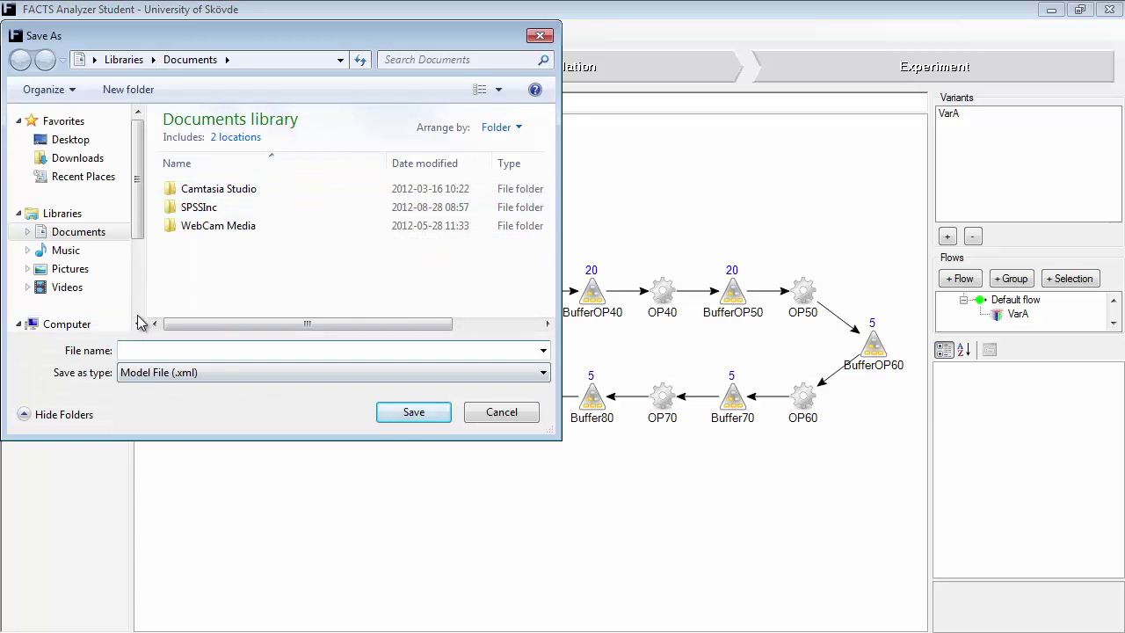
click(64, 325)
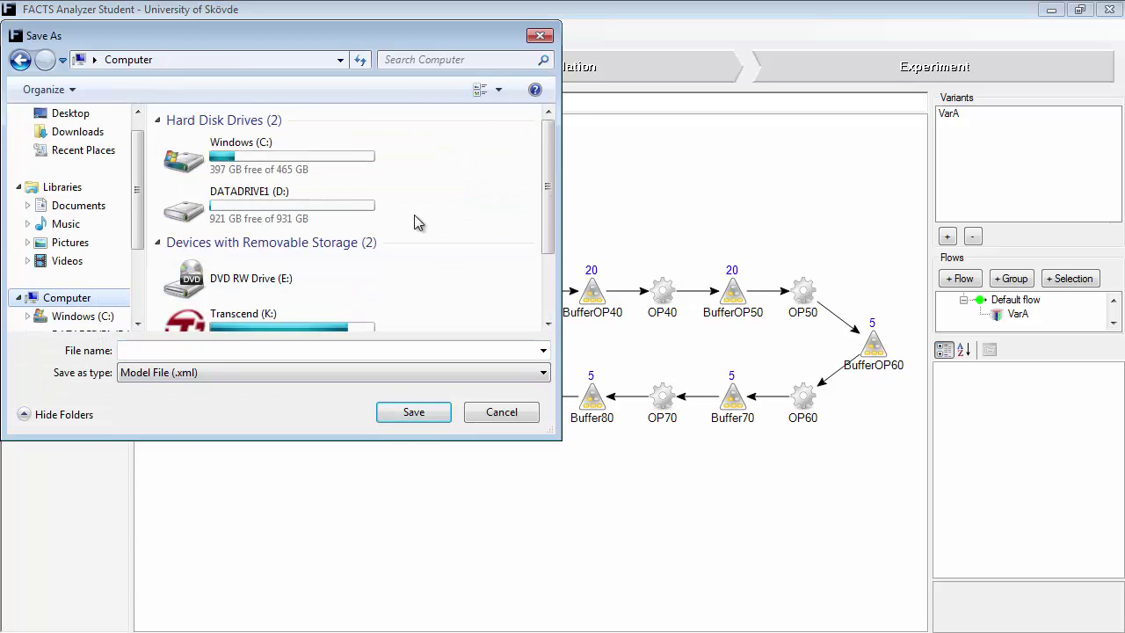
double_click(289, 311)
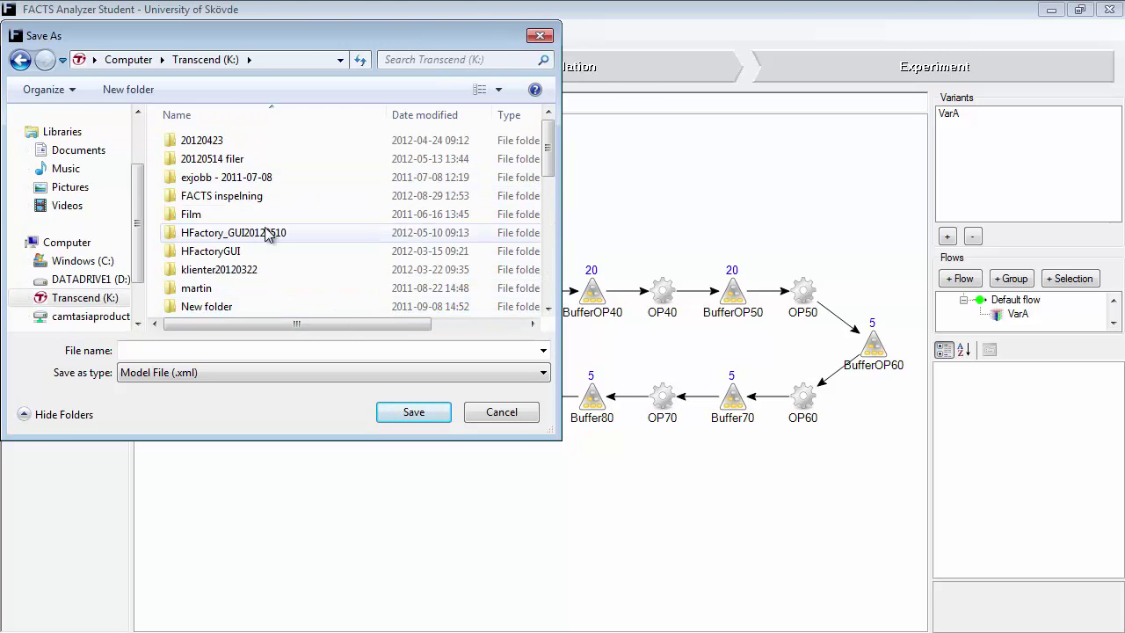
double_click(237, 196)
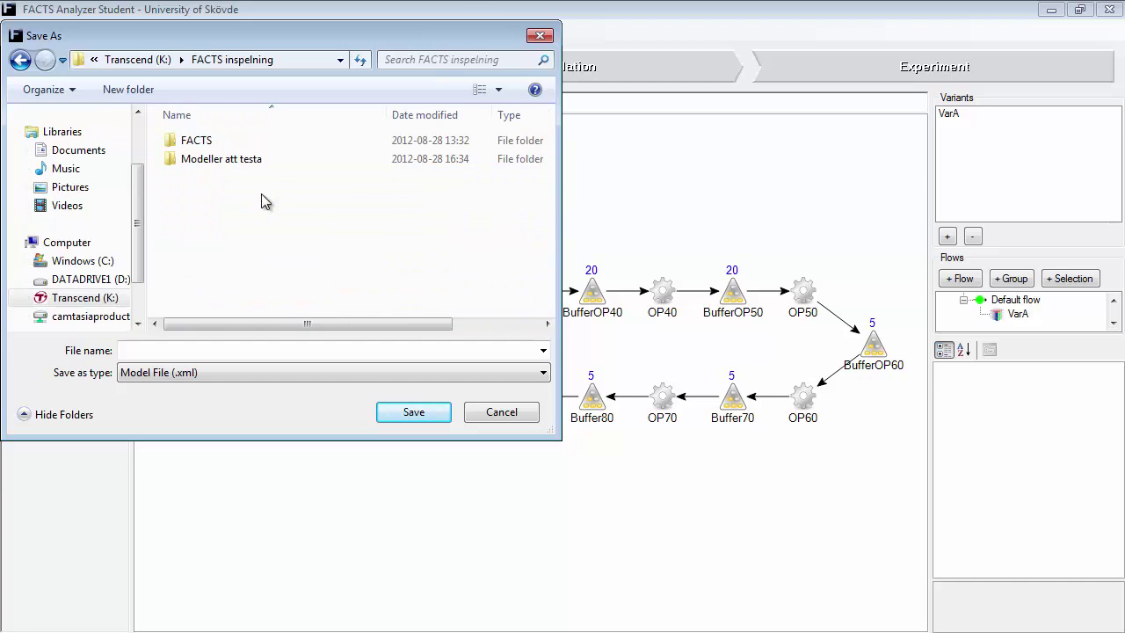
click(238, 350)
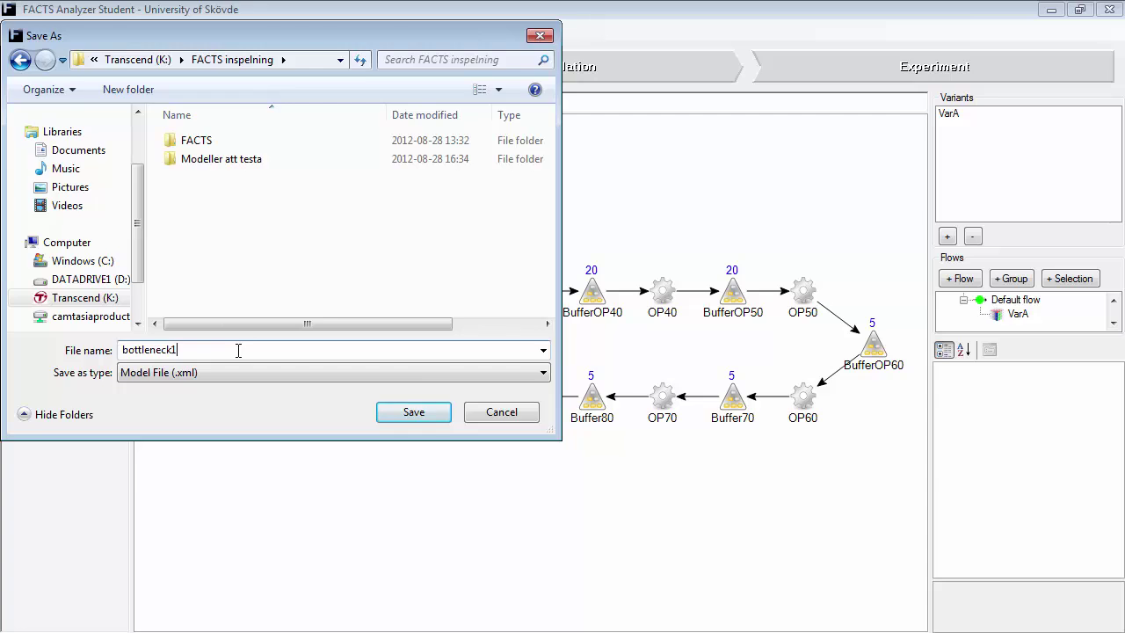
key(Return)
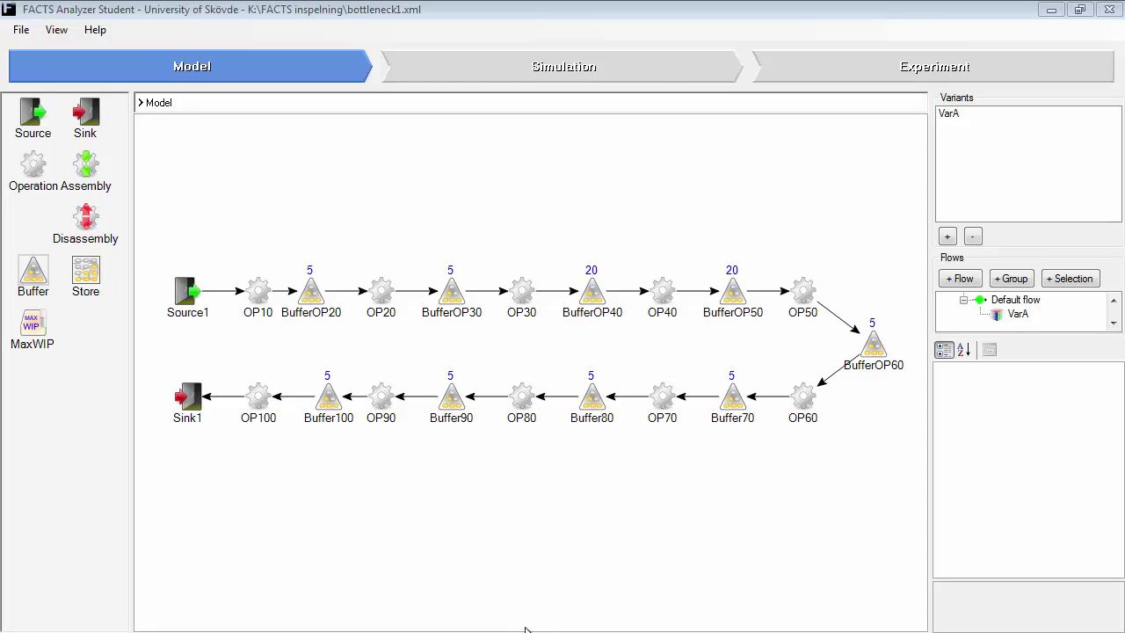
Set OP40's process time to 33.
click(661, 288)
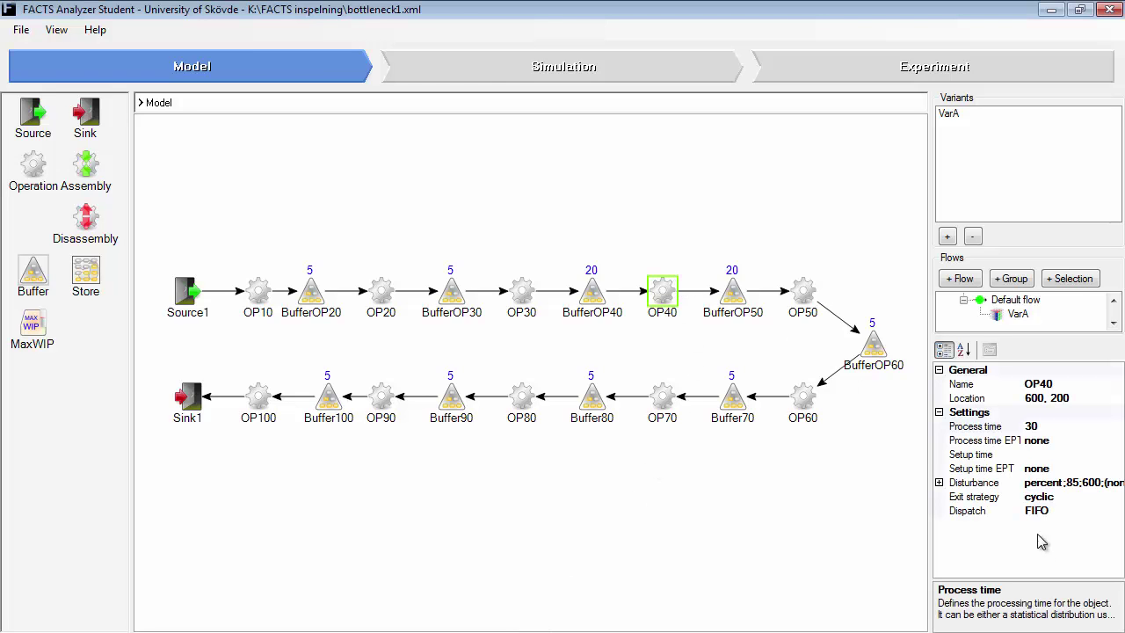
click(1051, 427)
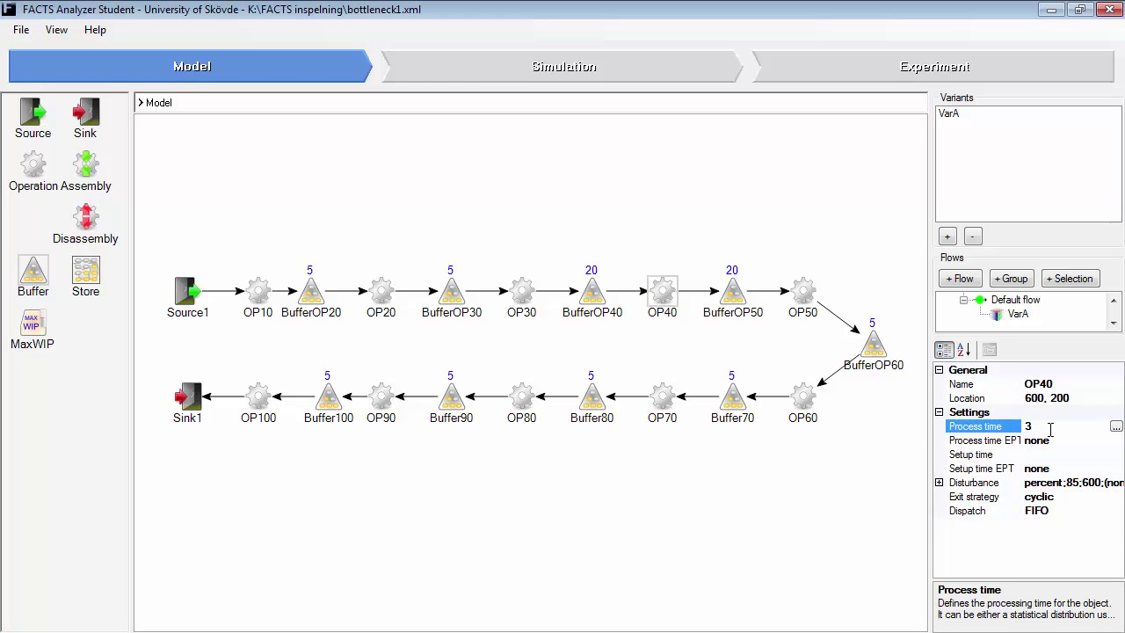
click(1058, 445)
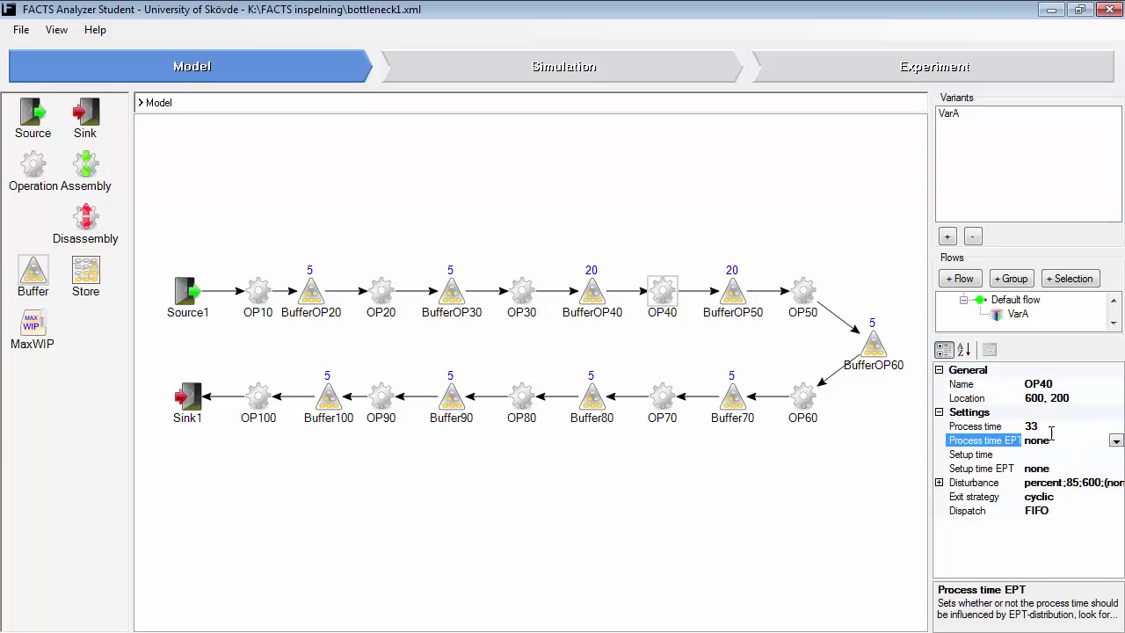
Check OP40's process time and disturbance settings, and start the animated simulation of the line.
click(1064, 426)
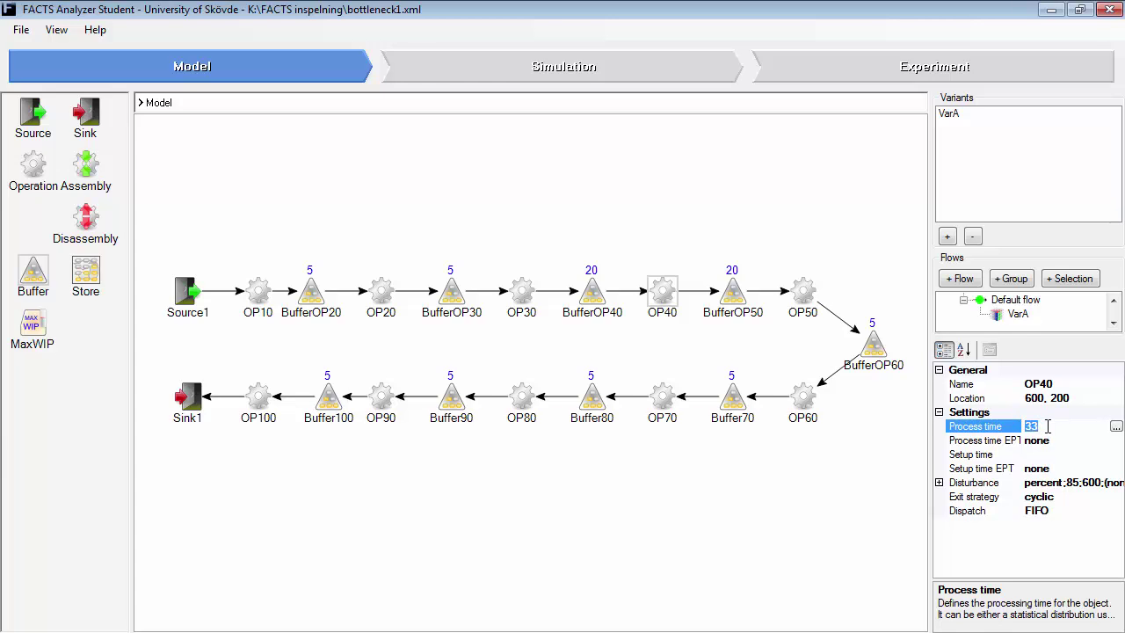
click(1074, 483)
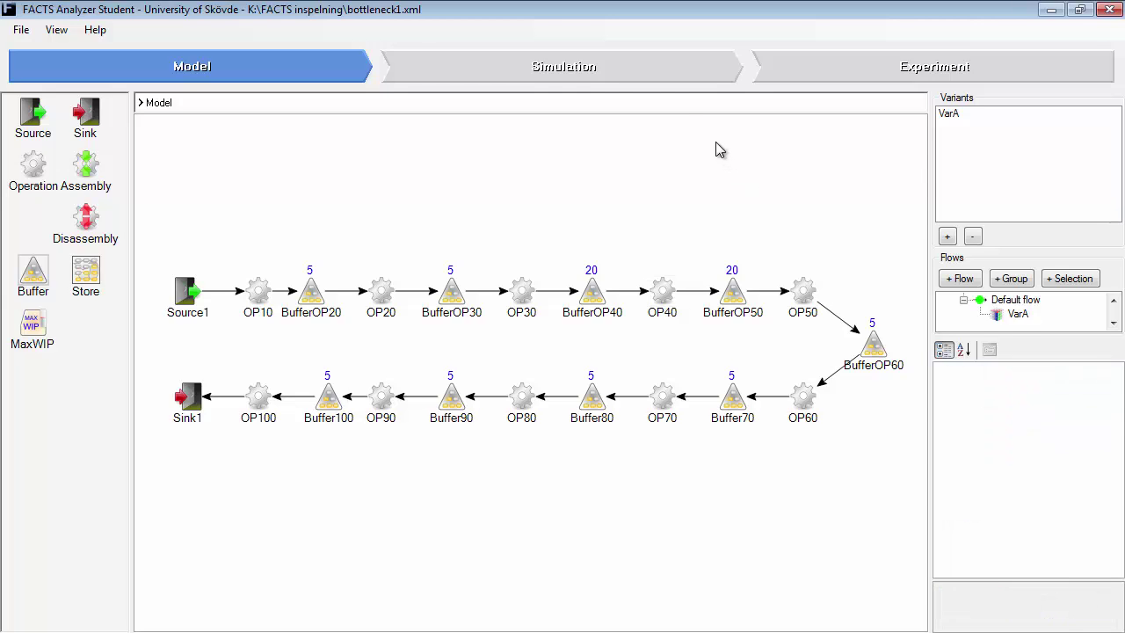
click(538, 71)
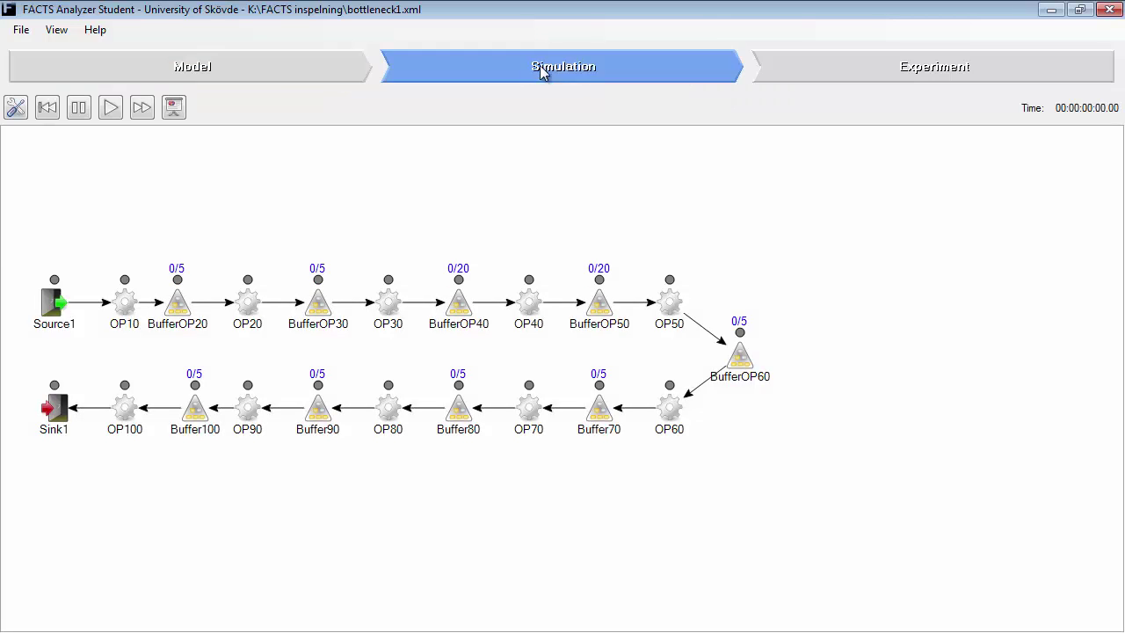
click(110, 108)
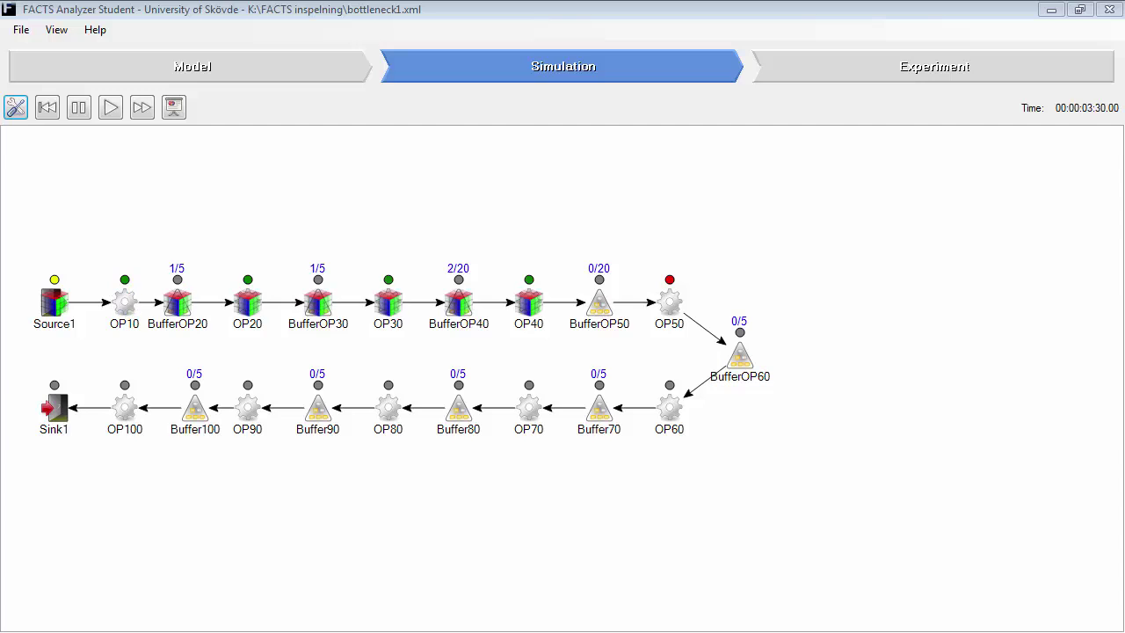
Raise the simulation speed to its maximum, and stop and reset the animated run.
drag(905, 164, 908, 141)
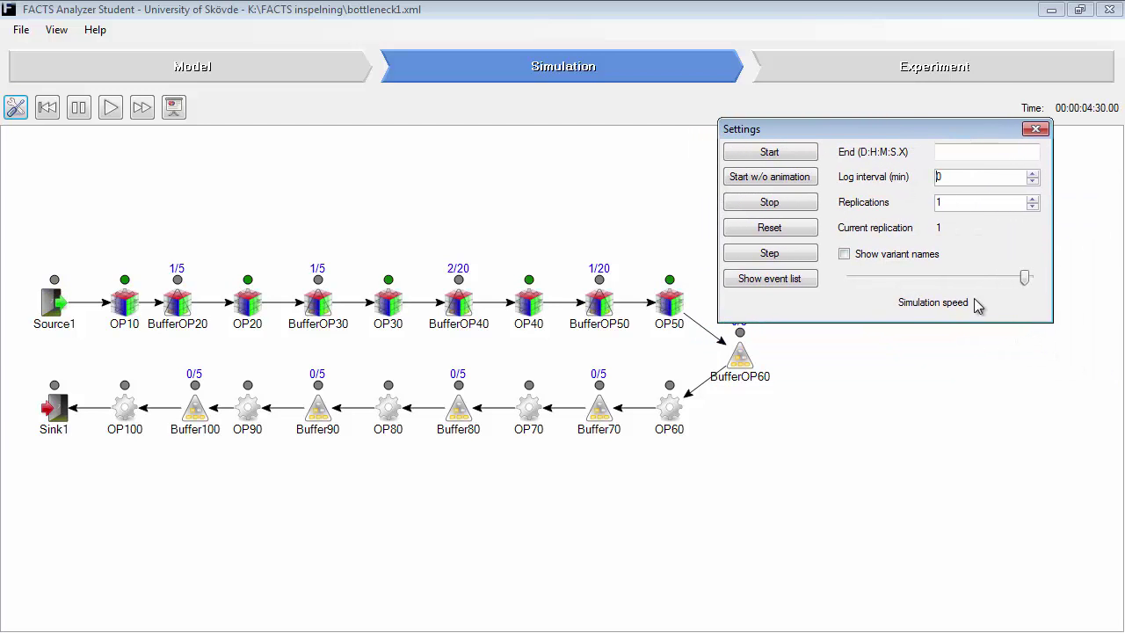
drag(1025, 278, 1029, 278)
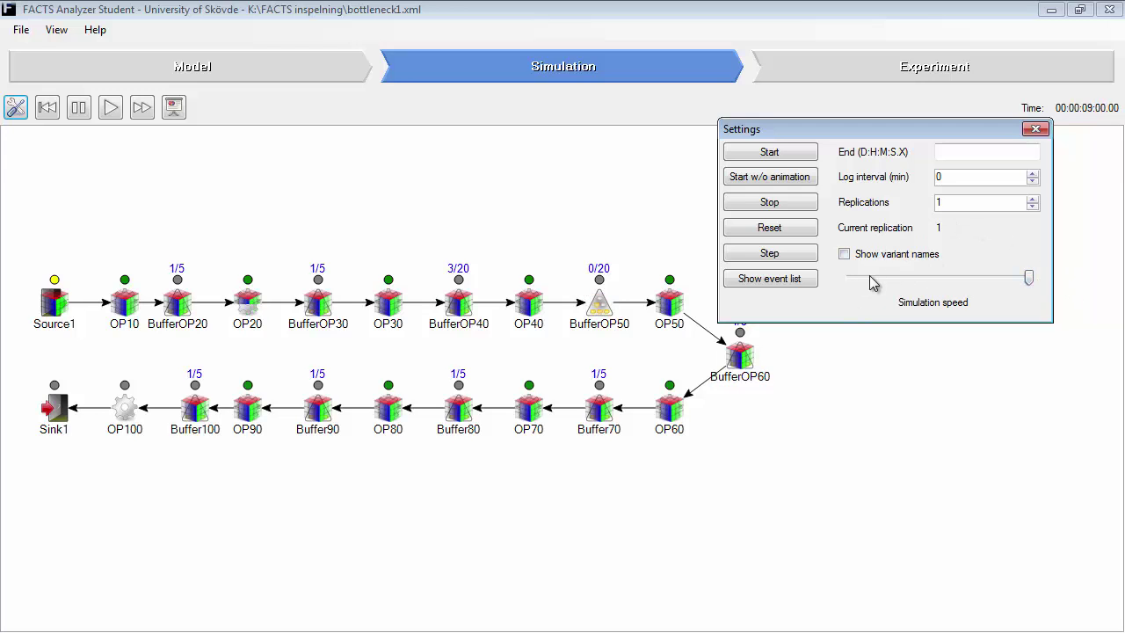
click(789, 204)
click(785, 228)
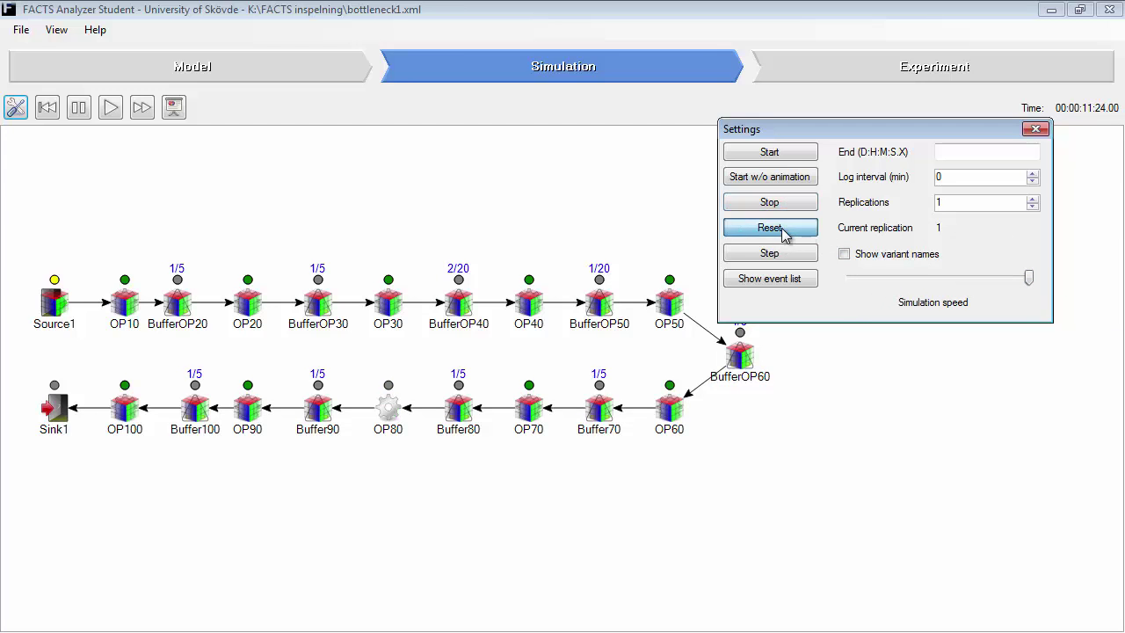
click(1035, 130)
Start the experiment with a 30:00:00:00 horizon, 5:00:00:00 warm-up, 10 replications and shifting bottleneck detection enabled.
click(982, 76)
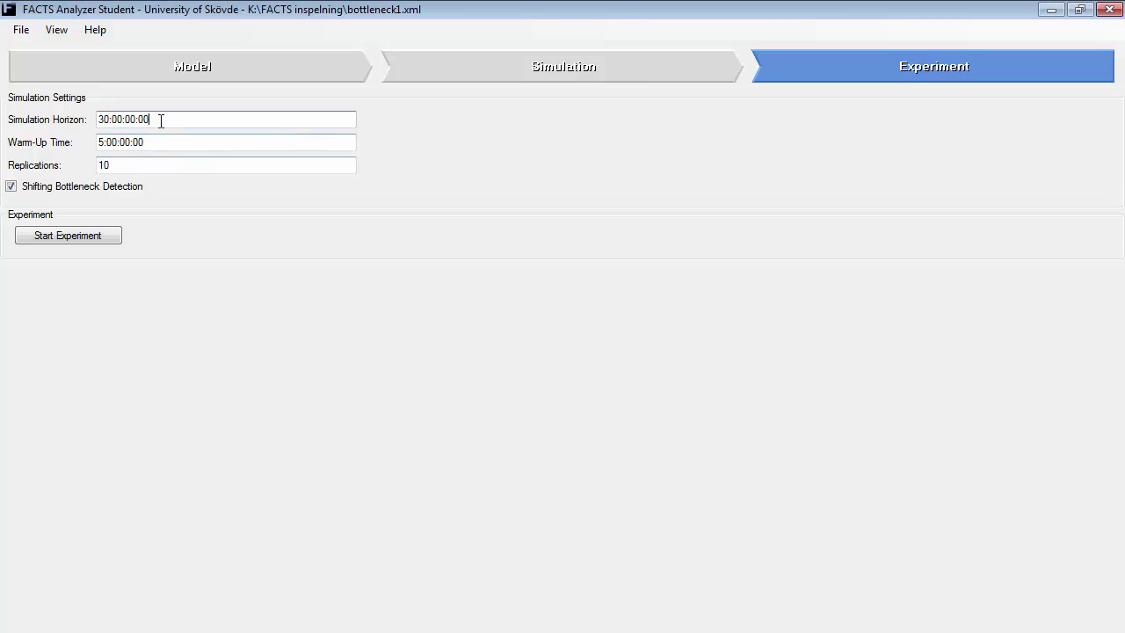
click(164, 142)
click(159, 164)
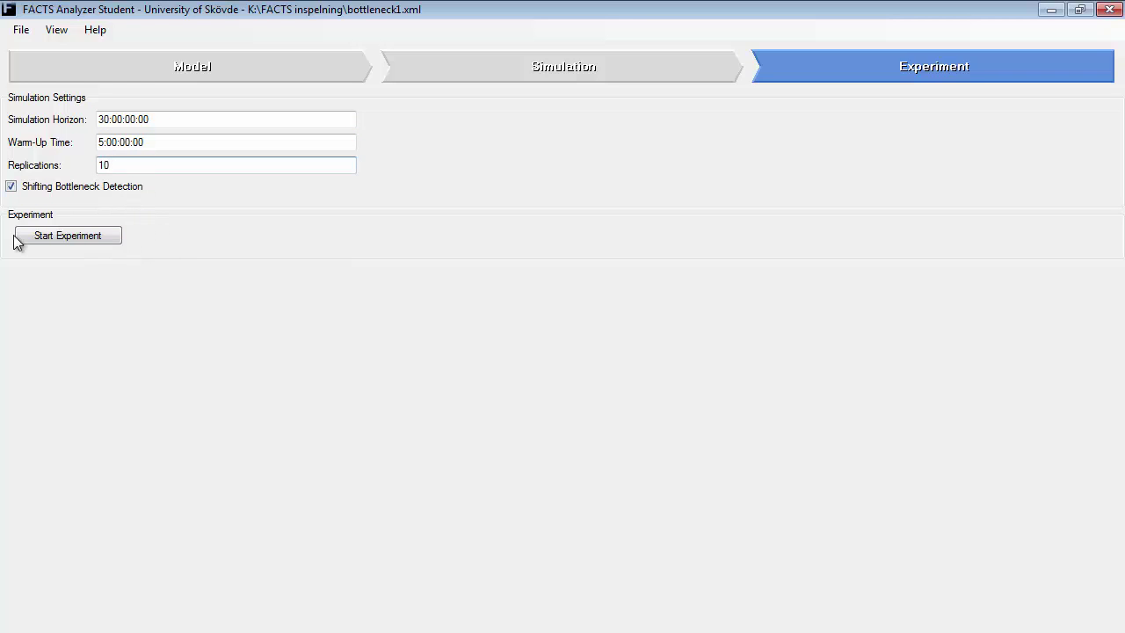
click(73, 239)
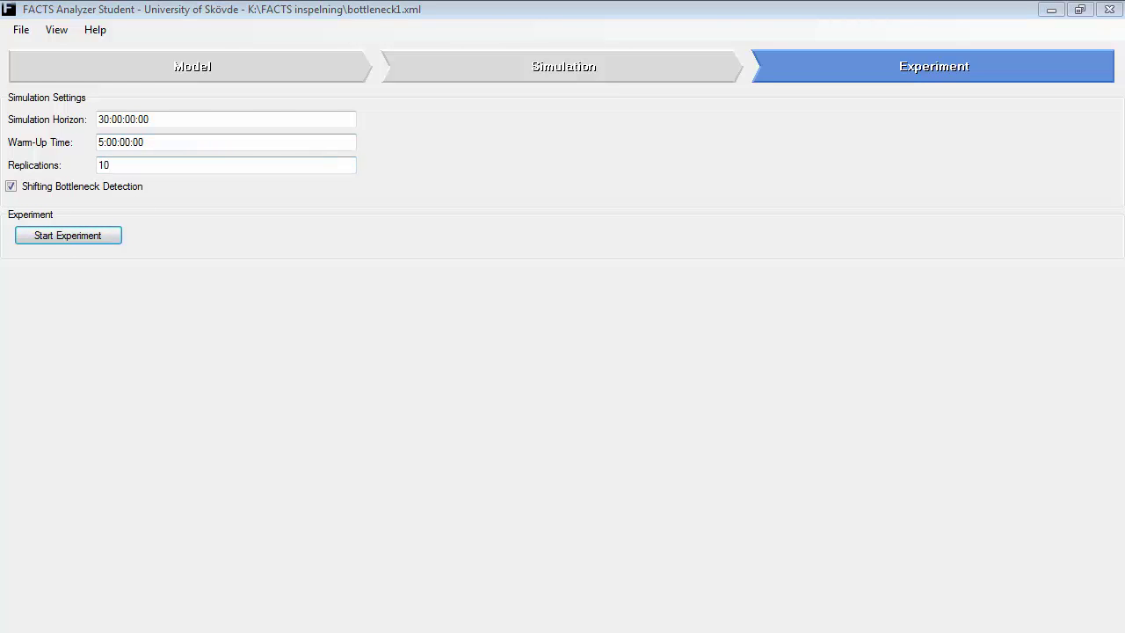
Examine the experiment's throughput and buffer occupation charts, and close the results.
drag(596, 124, 586, 75)
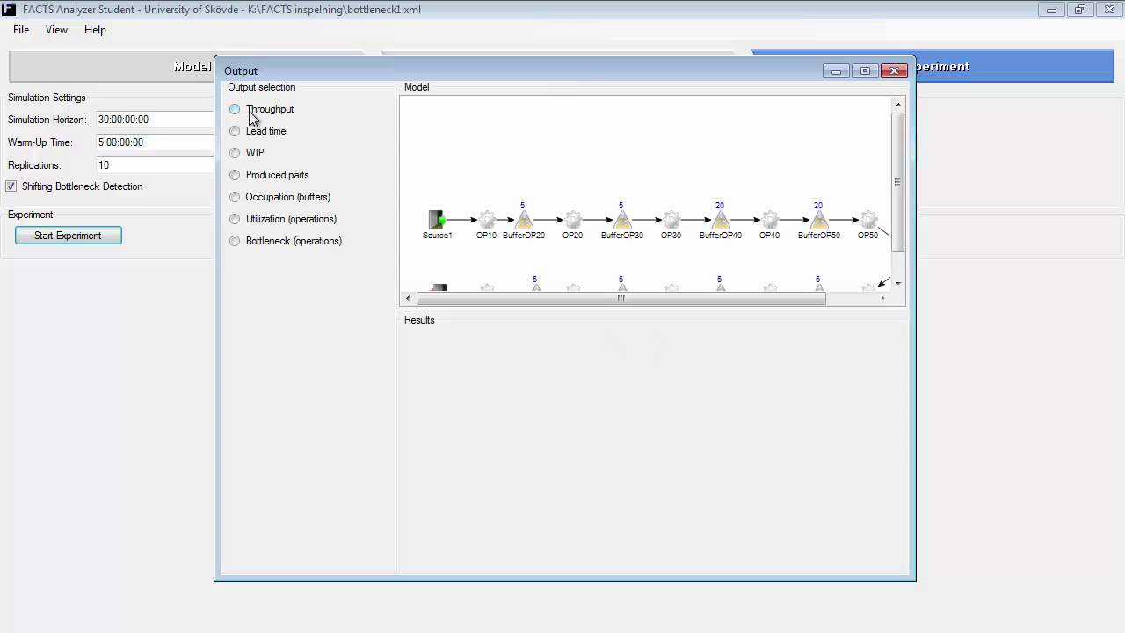
click(250, 115)
mouse_move(607, 437)
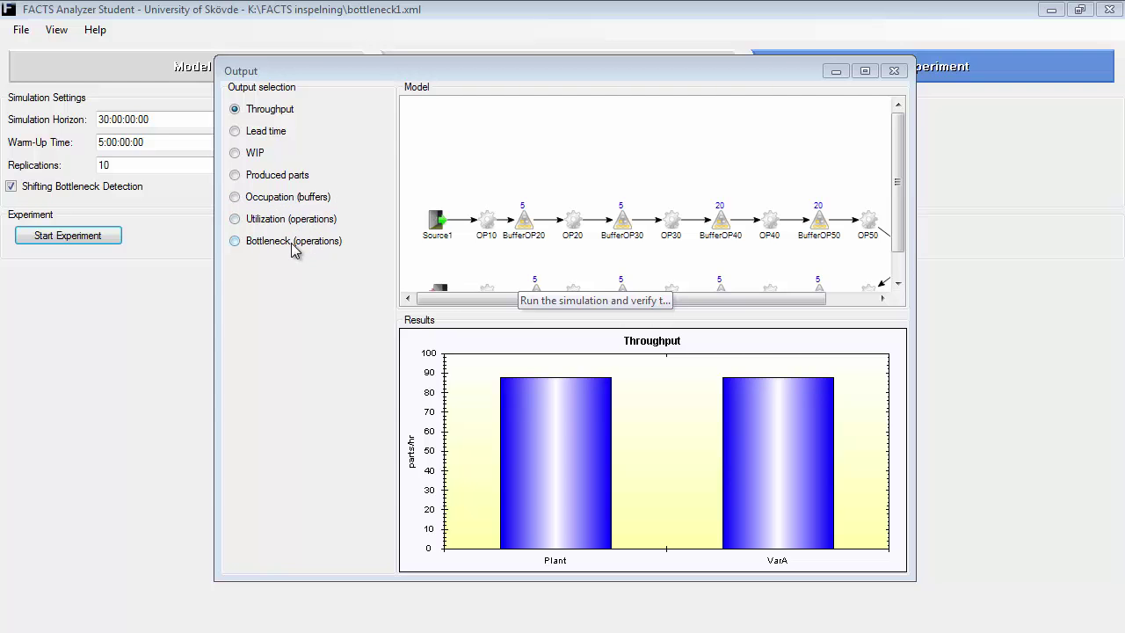
click(236, 197)
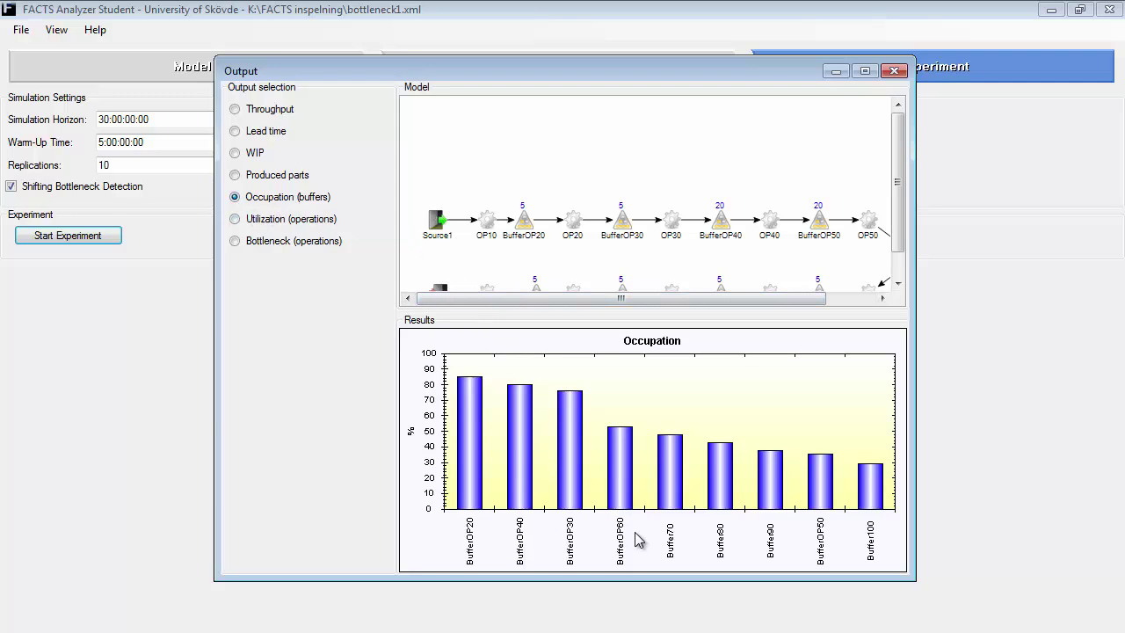
mouse_move(475, 414)
mouse_move(866, 482)
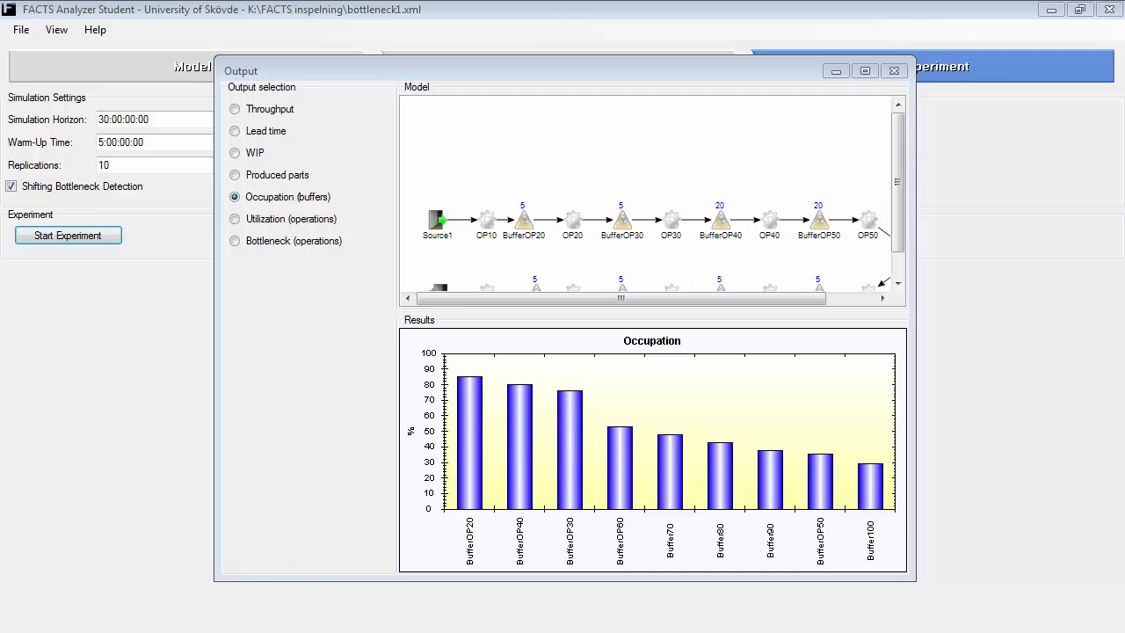
click(893, 71)
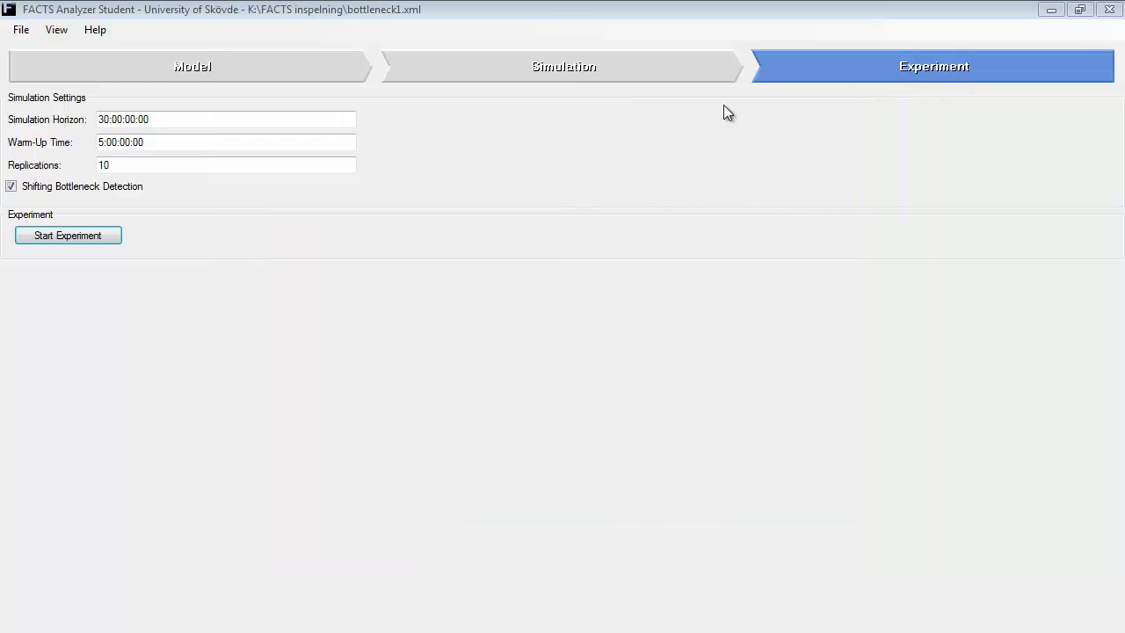
Run the simulation without animation to an end time of 30:0:0:0 with a log interval of 60 minutes.
click(636, 69)
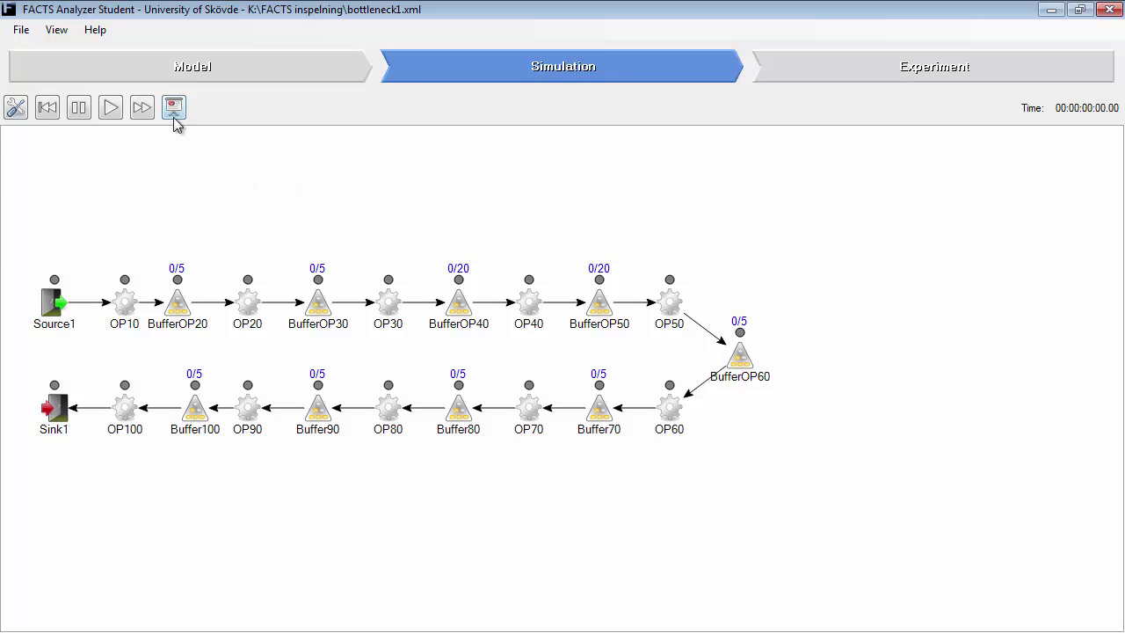
click(15, 107)
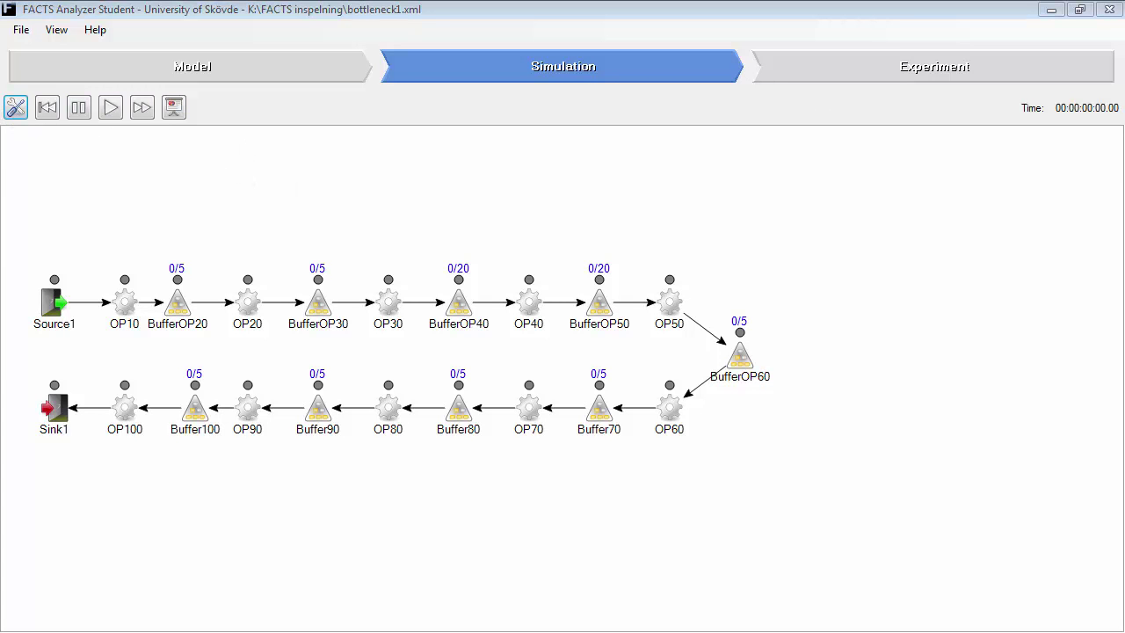
click(936, 237)
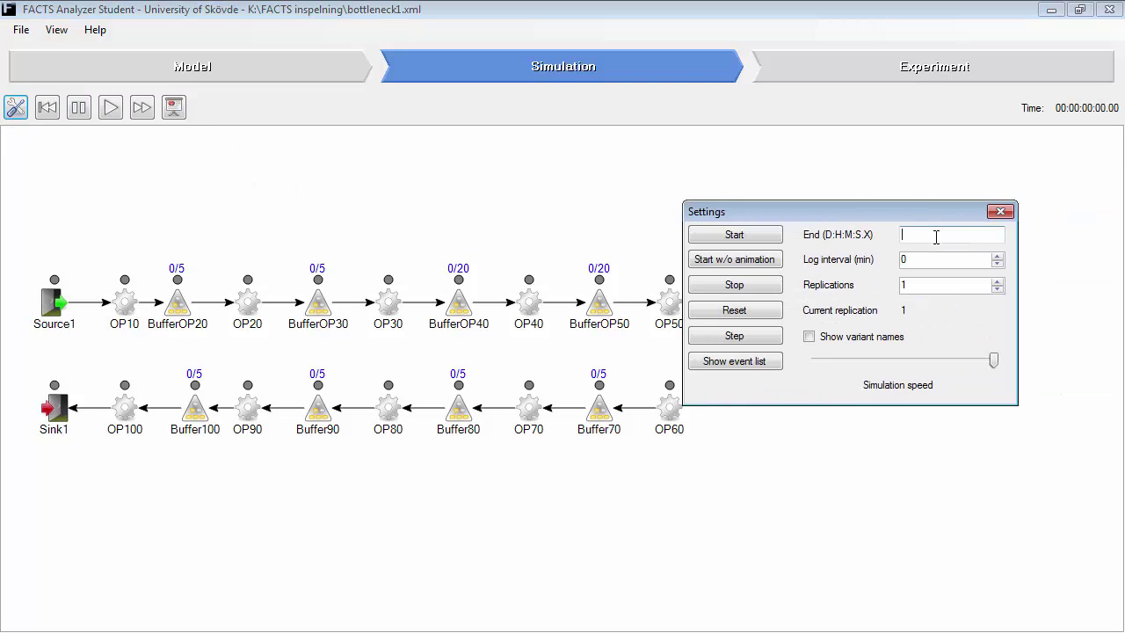
text(30:0:0:0)
double_click(905, 261)
text(60)
click(748, 262)
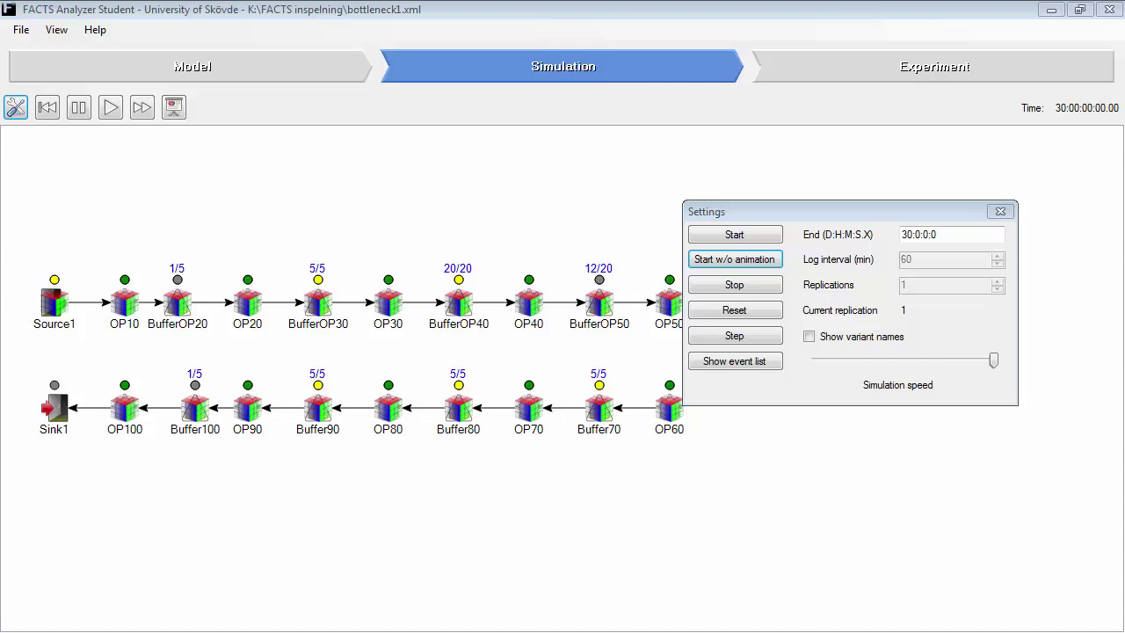
click(1001, 214)
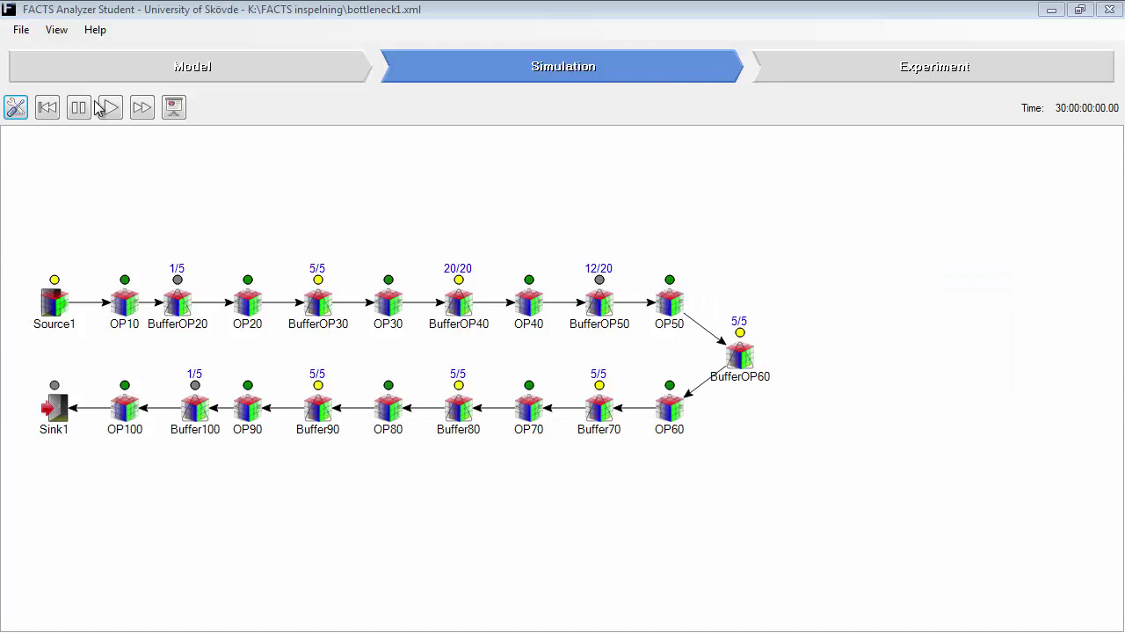
Open the simulation output in a maximized window and plot the BufferOP20 - Capacity chart.
click(175, 106)
drag(1124, 141, 576, 112)
double_click(576, 112)
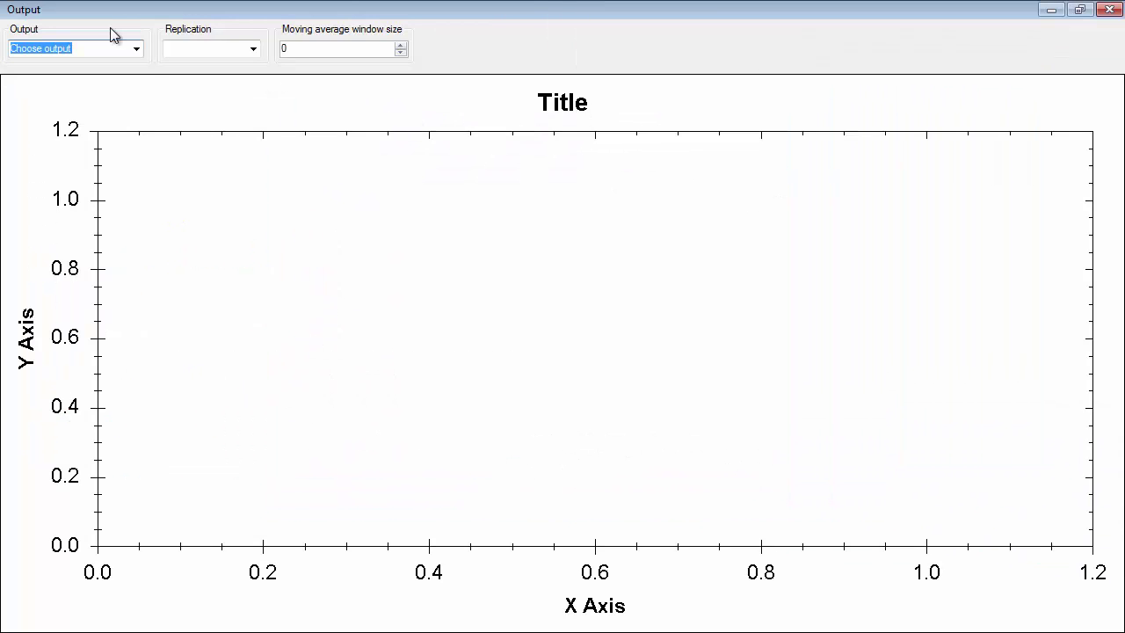
click(136, 49)
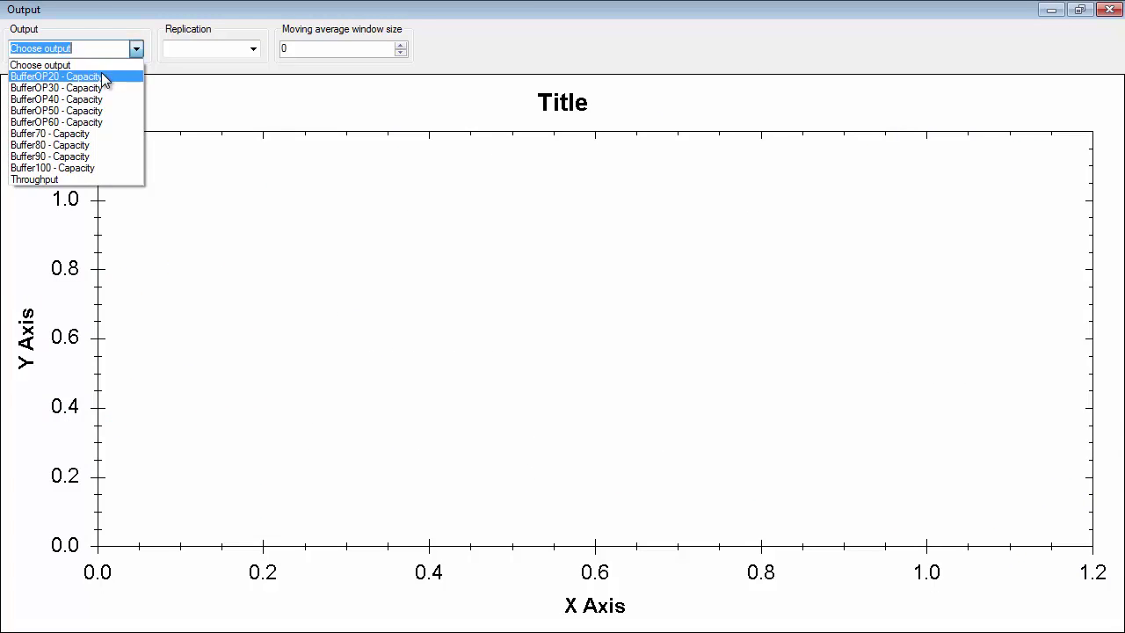
click(101, 76)
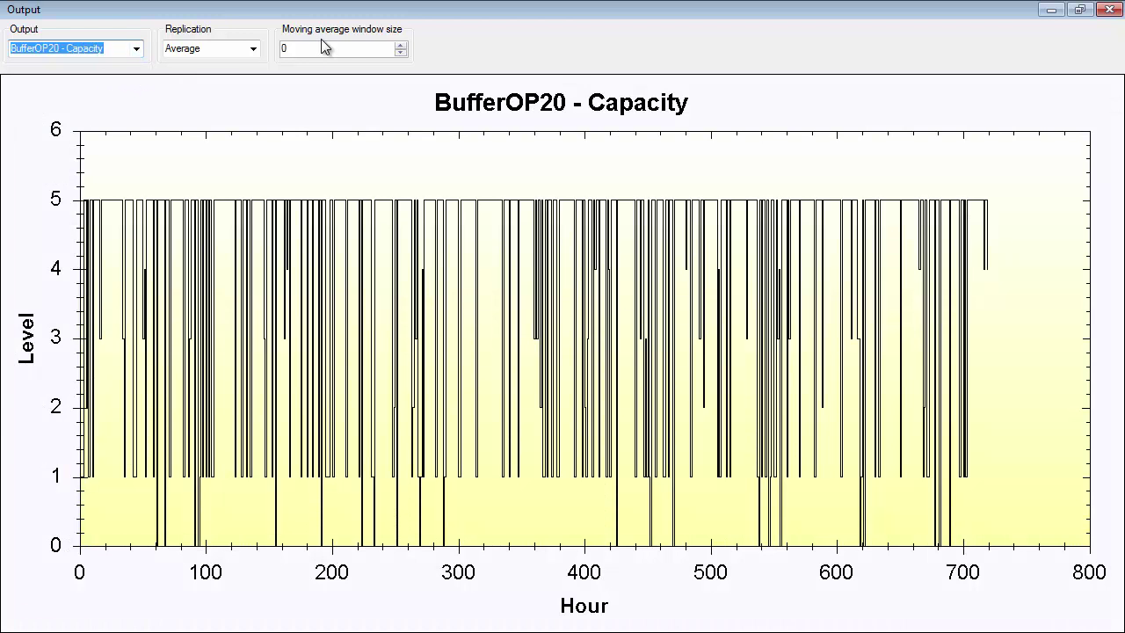
Review the capacity charts of the remaining buffers in flow order, from BufferOP30 through Buffer100.
key(Down)
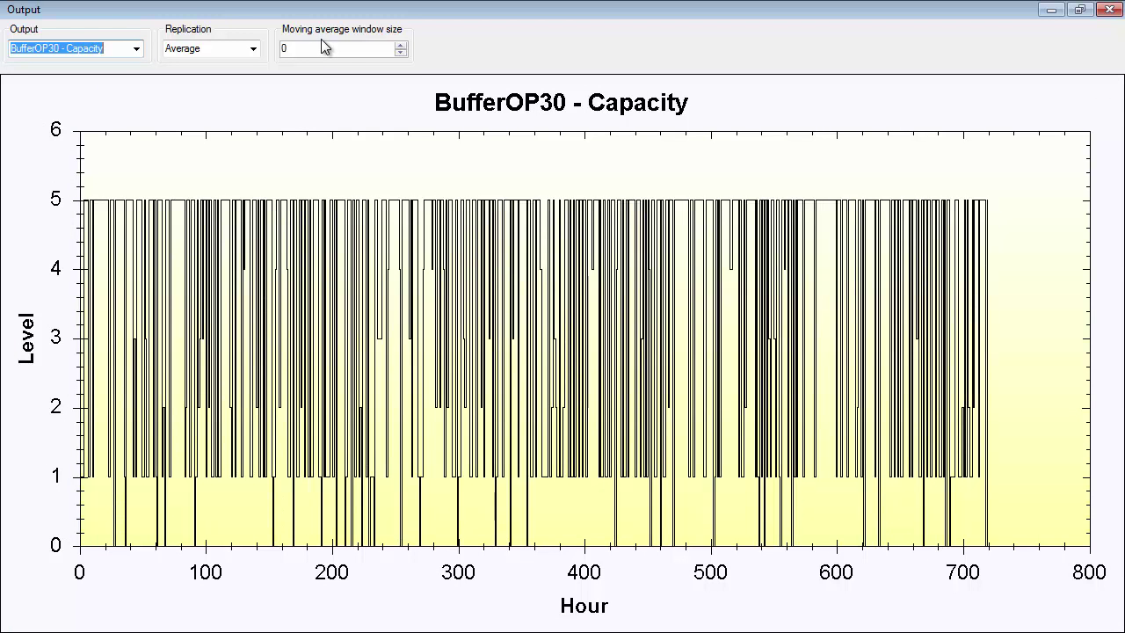
key(Down)
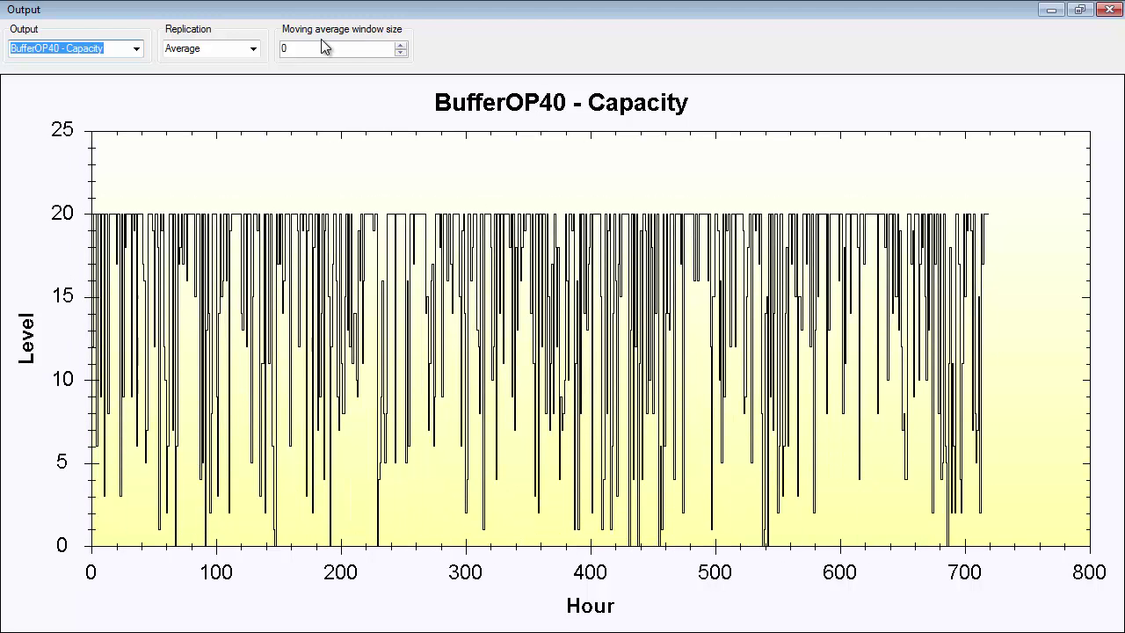
key(Down)
key(Down)
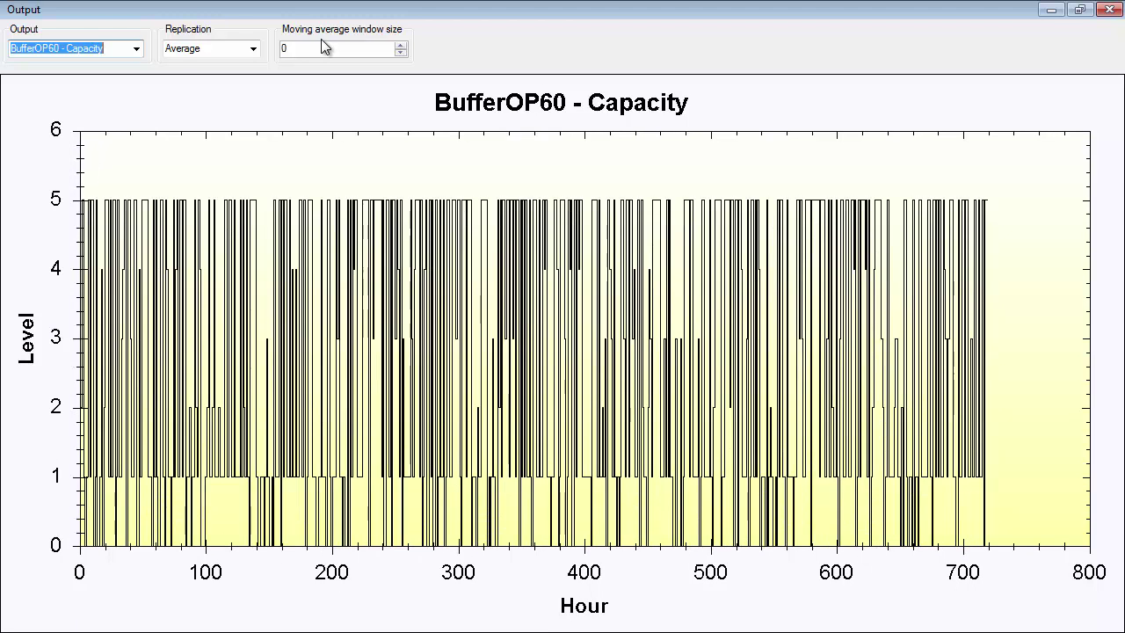
key(Down)
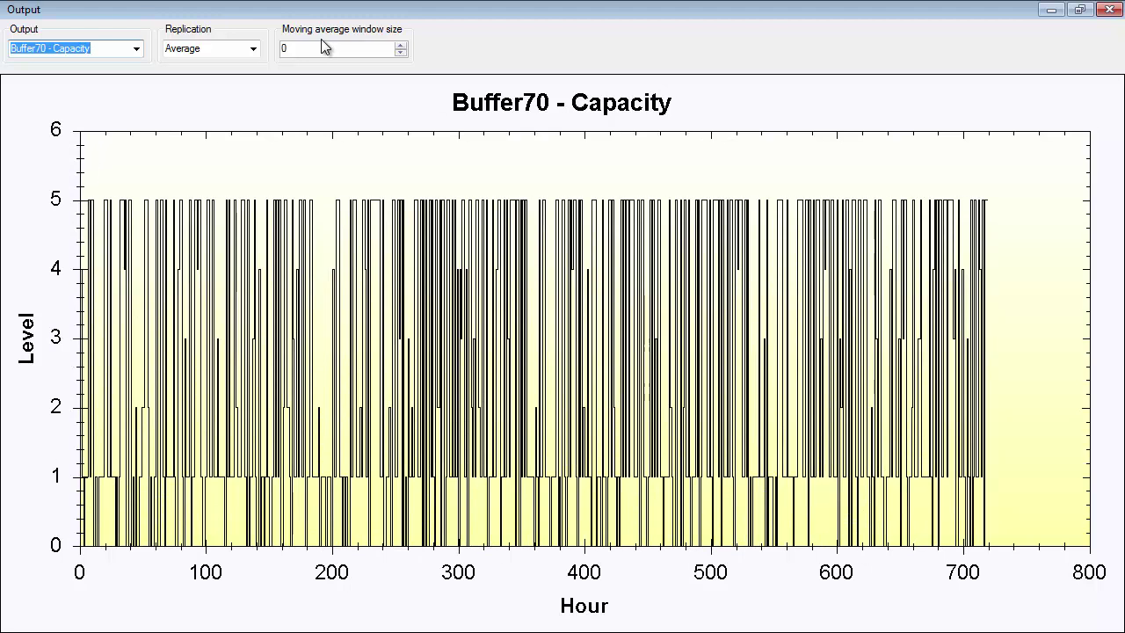
key(Down)
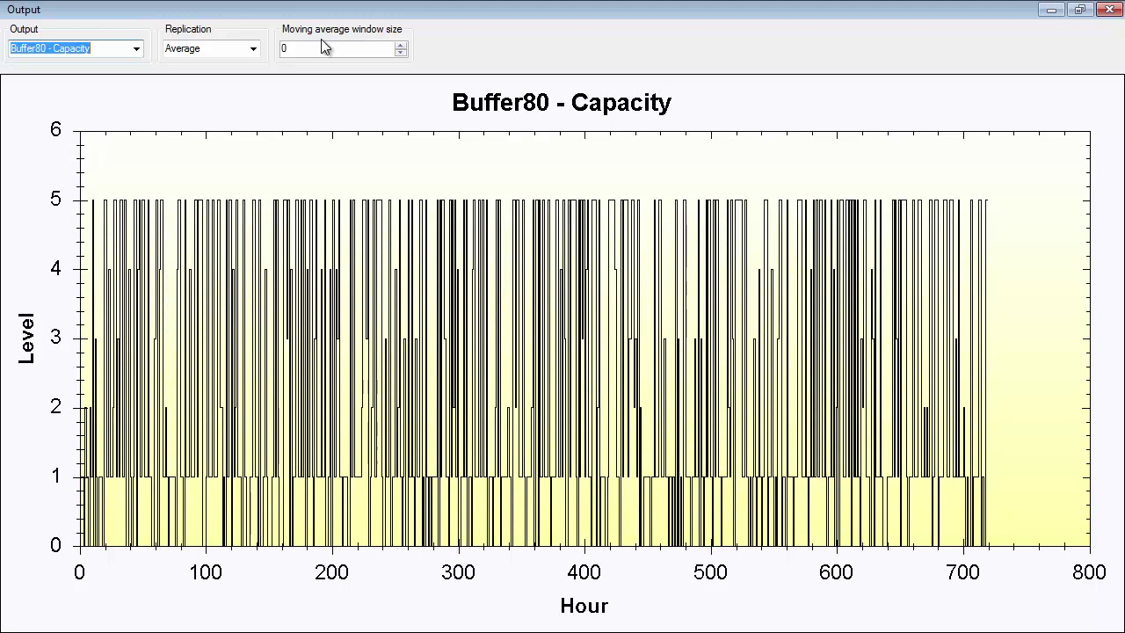
key(Down)
key(Down)
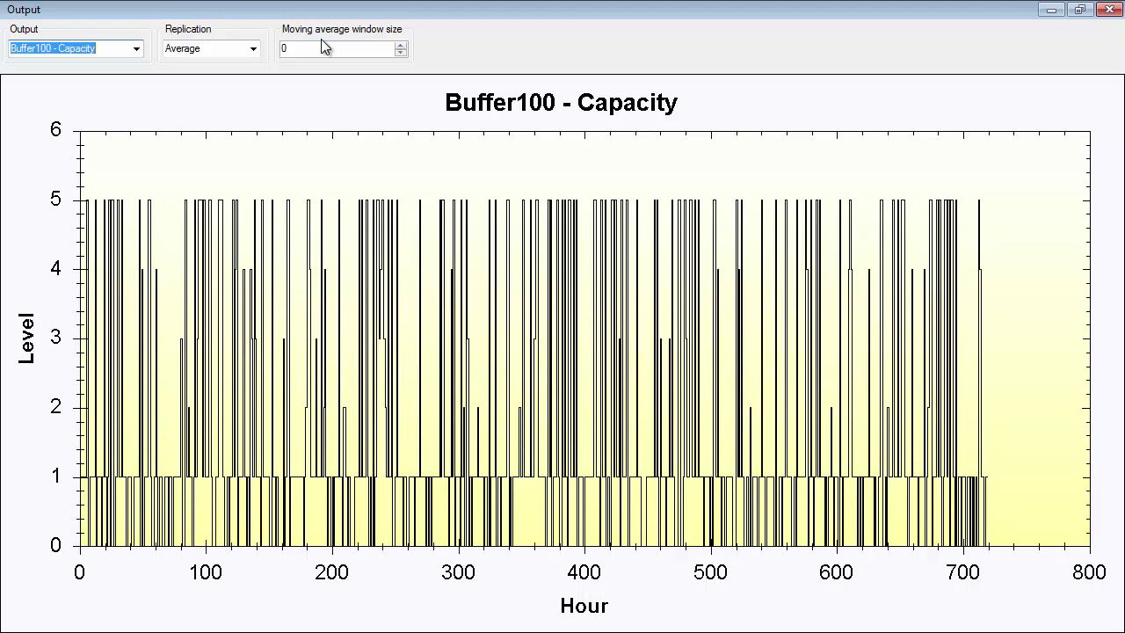
Compare the level charts of BufferOP20, BufferOP30, BufferOP40 and BufferOP50 around the OP40 bottleneck.
scroll(93, 49, down, 3)
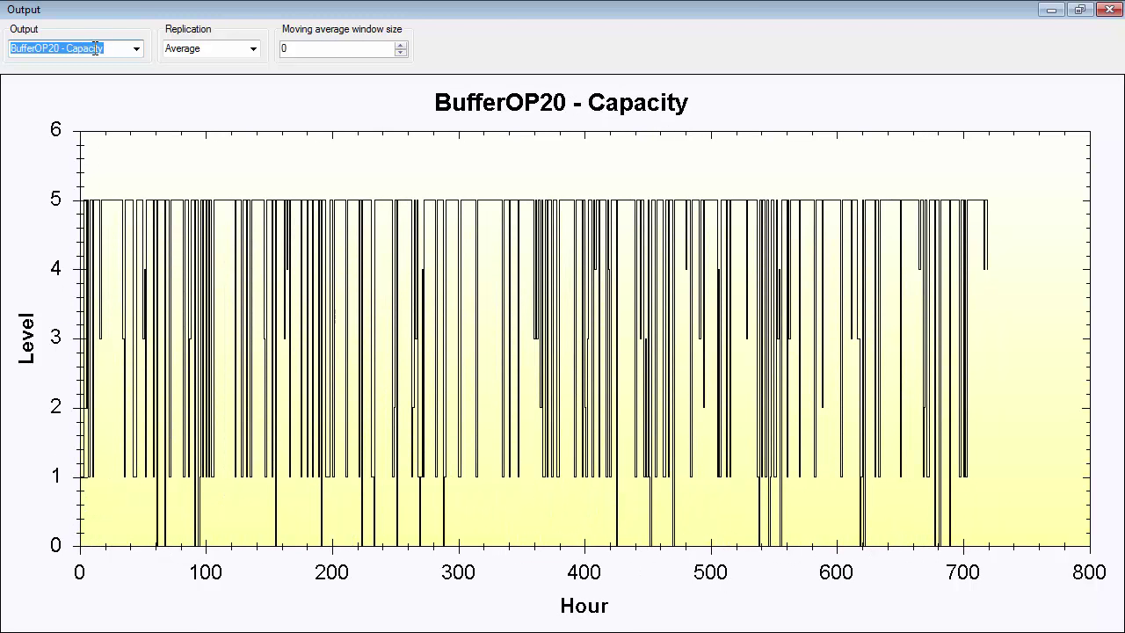
scroll(95, 49, down, 1)
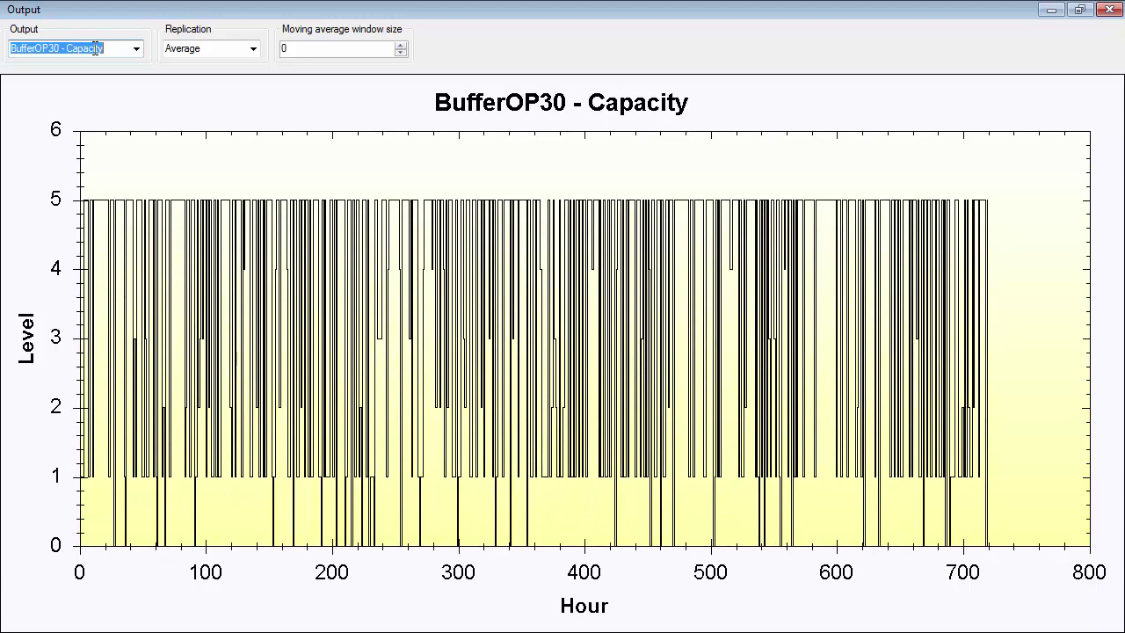
scroll(95, 49, up, 1)
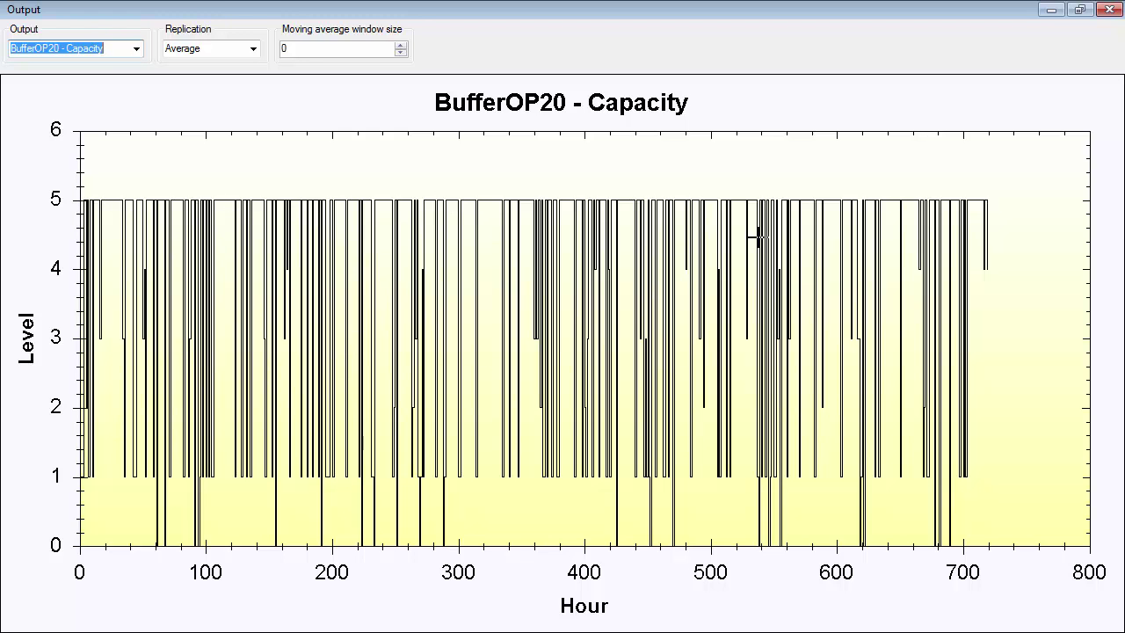
scroll(95, 49, down, 1)
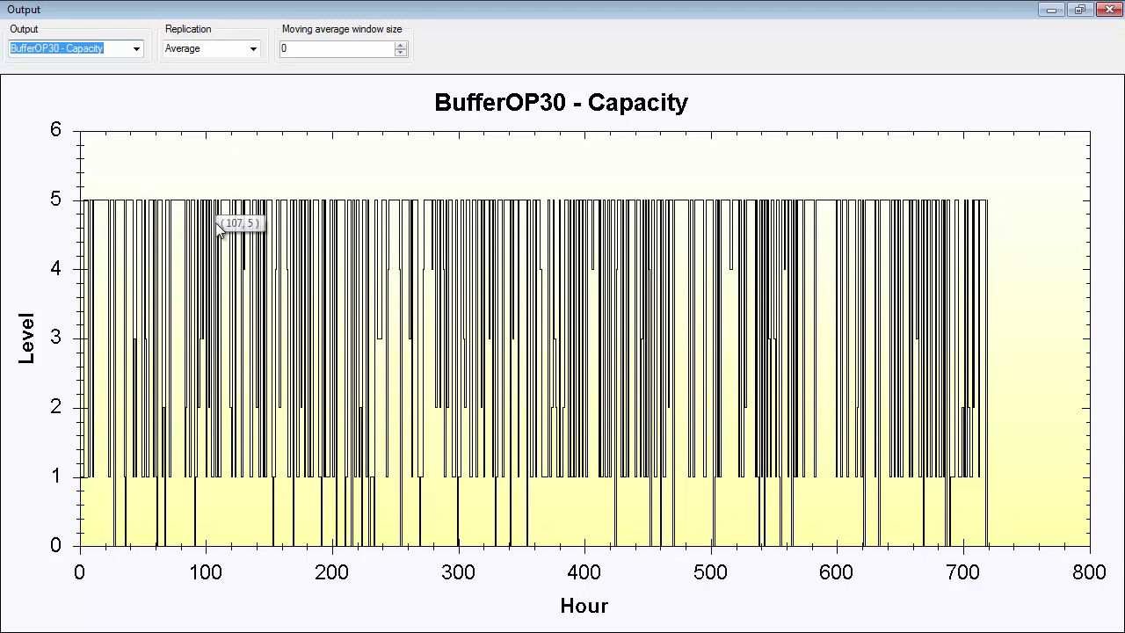
scroll(99, 51, down, 1)
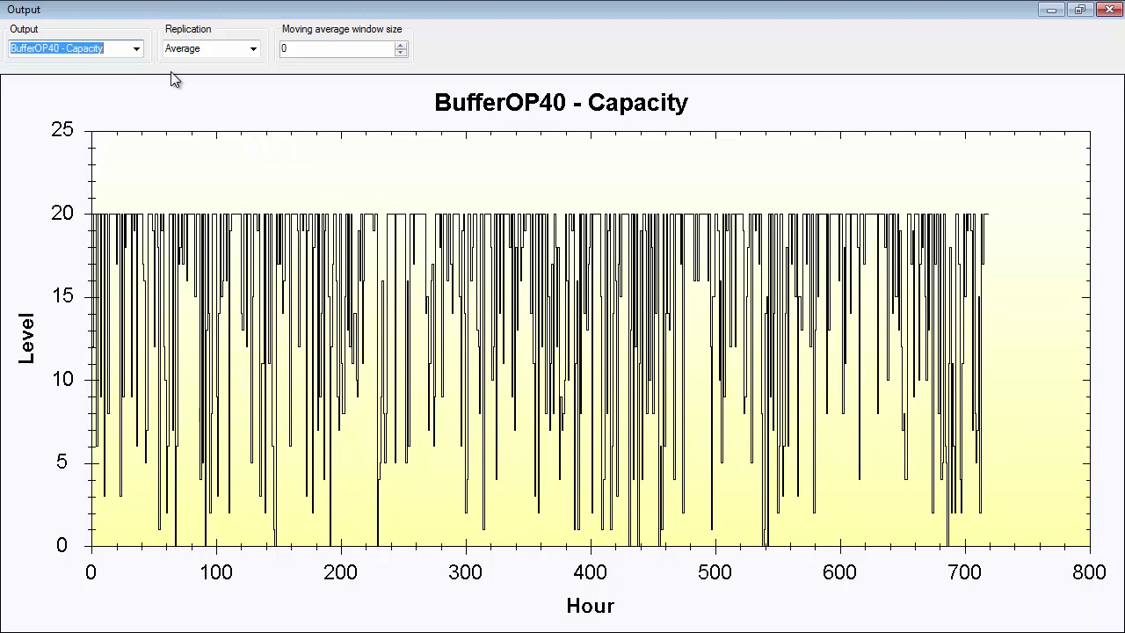
scroll(146, 51, down, 1)
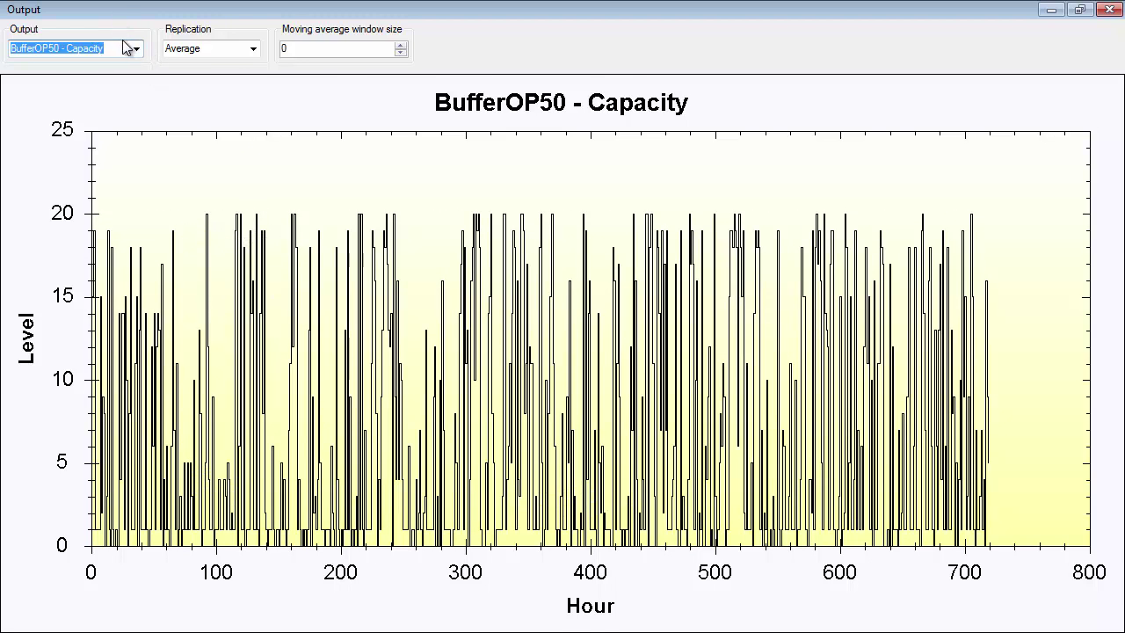
Plot the BufferOP60 - Capacity chart and set its moving average window size to 5.
scroll(128, 49, down, 1)
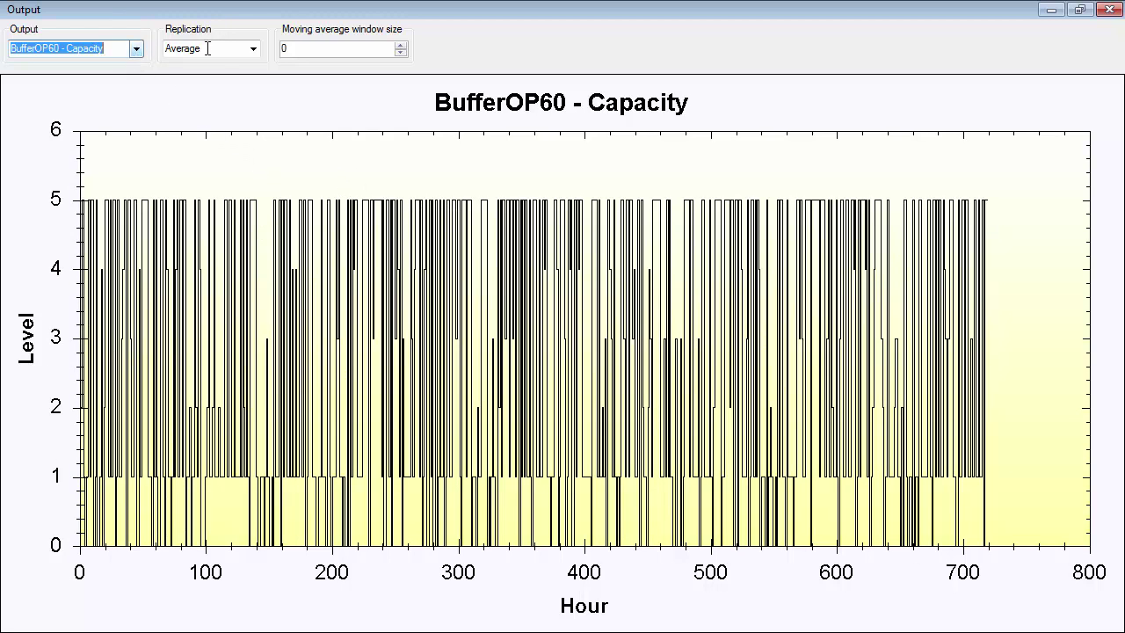
click(400, 47)
click(400, 47)
click(400, 46)
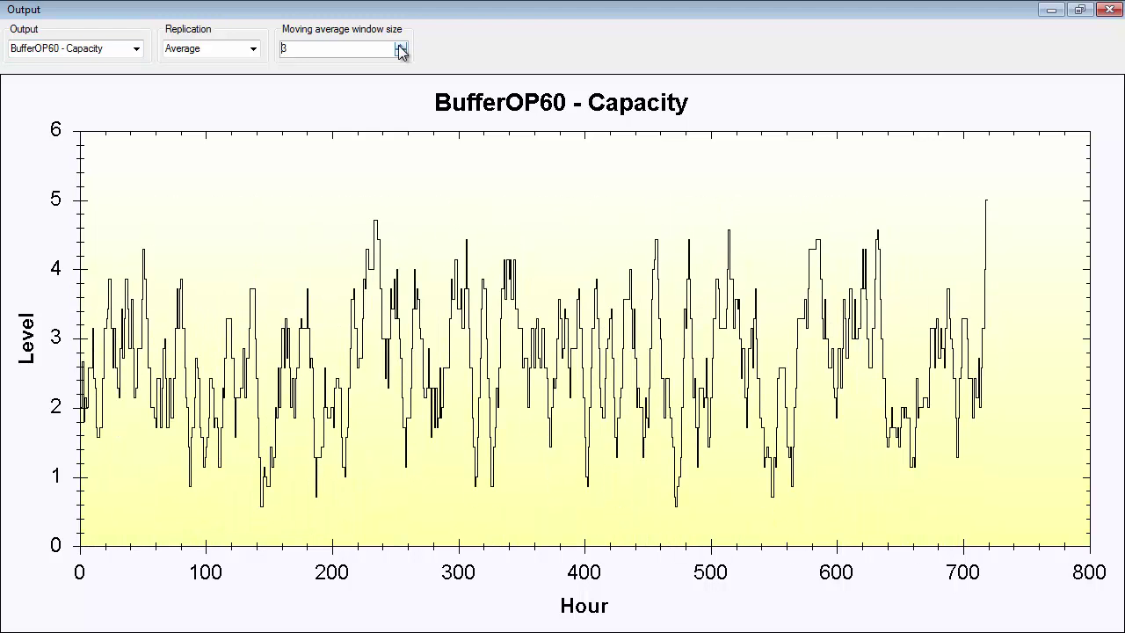
click(400, 46)
click(400, 46)
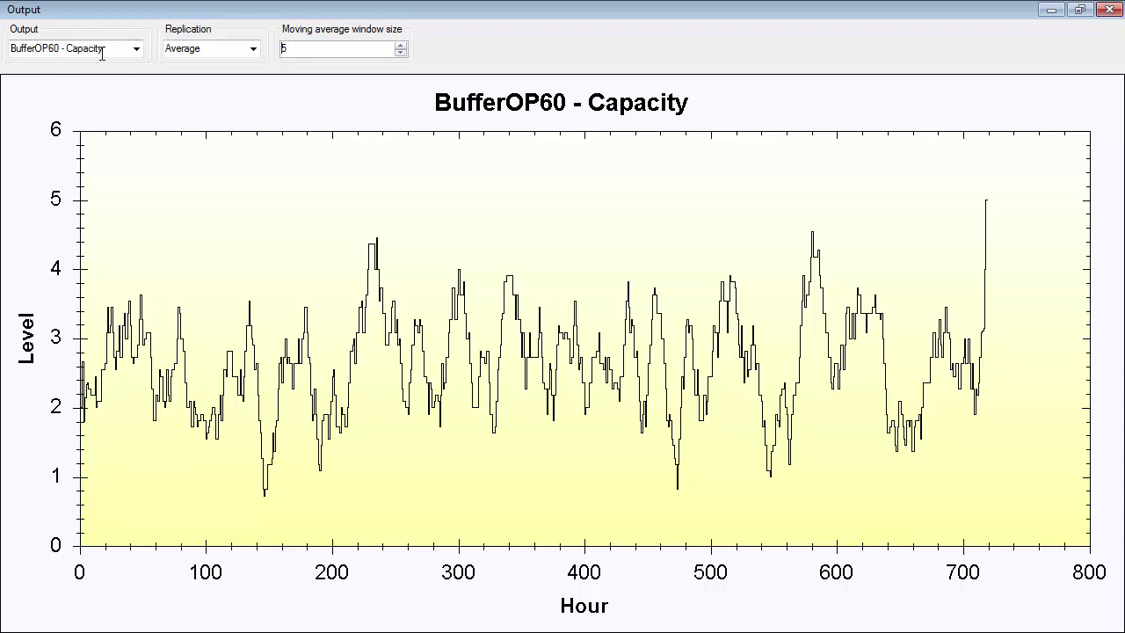
Examine the smoothed capacity charts of BufferOP20, BufferOP30, BufferOP40 and BufferOP50 in flow order.
click(137, 48)
click(53, 90)
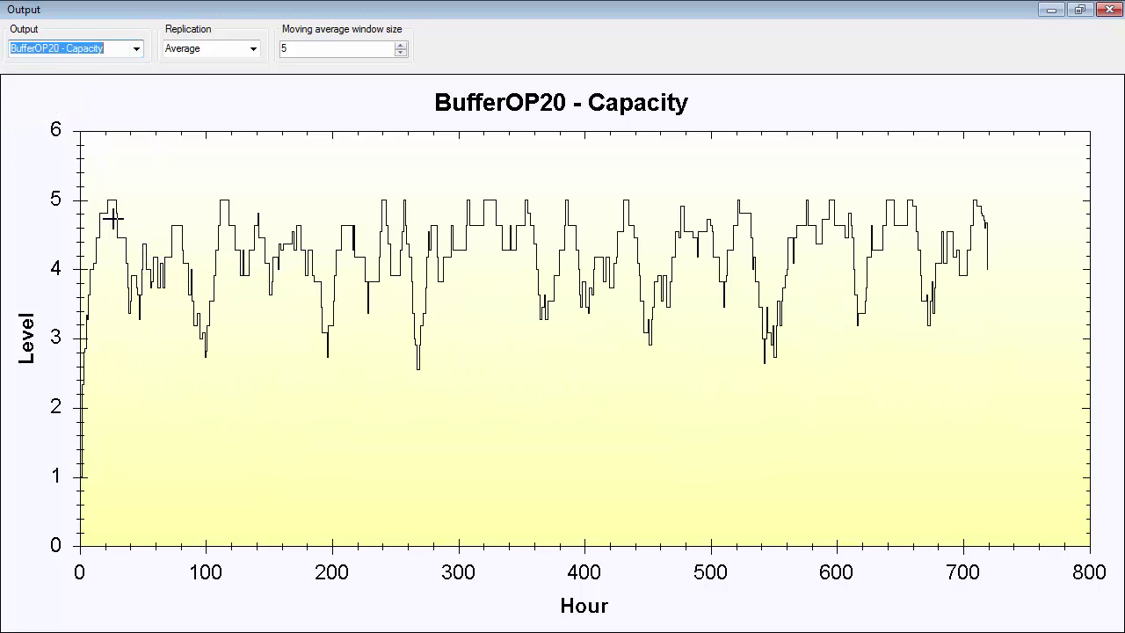
mouse_move(117, 205)
mouse_move(245, 253)
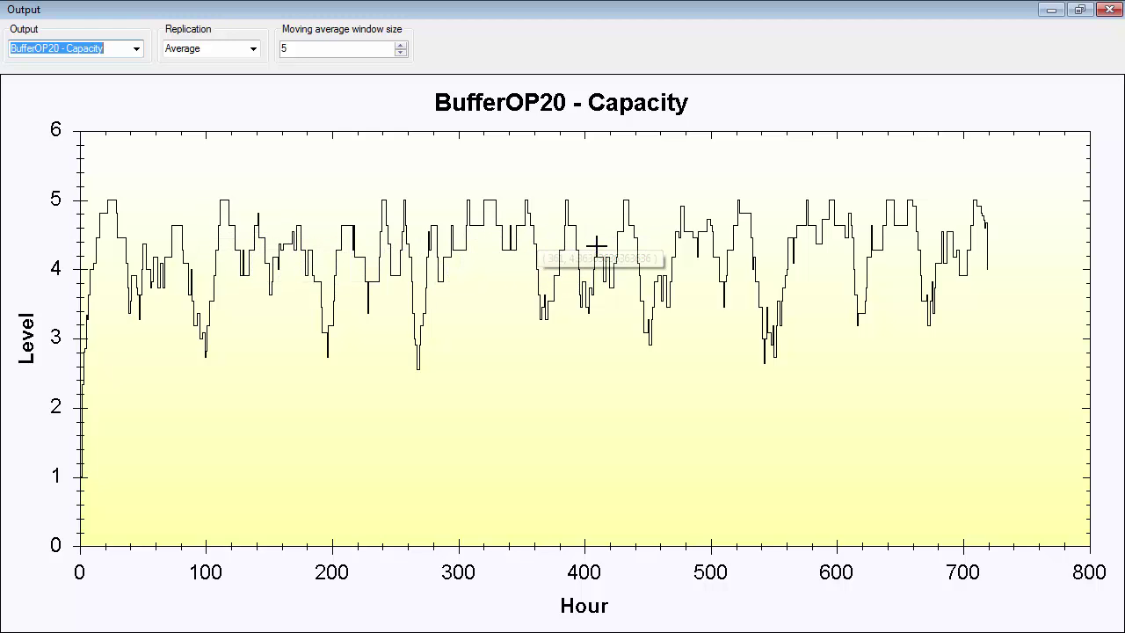
click(136, 49)
key(Down)
key(Return)
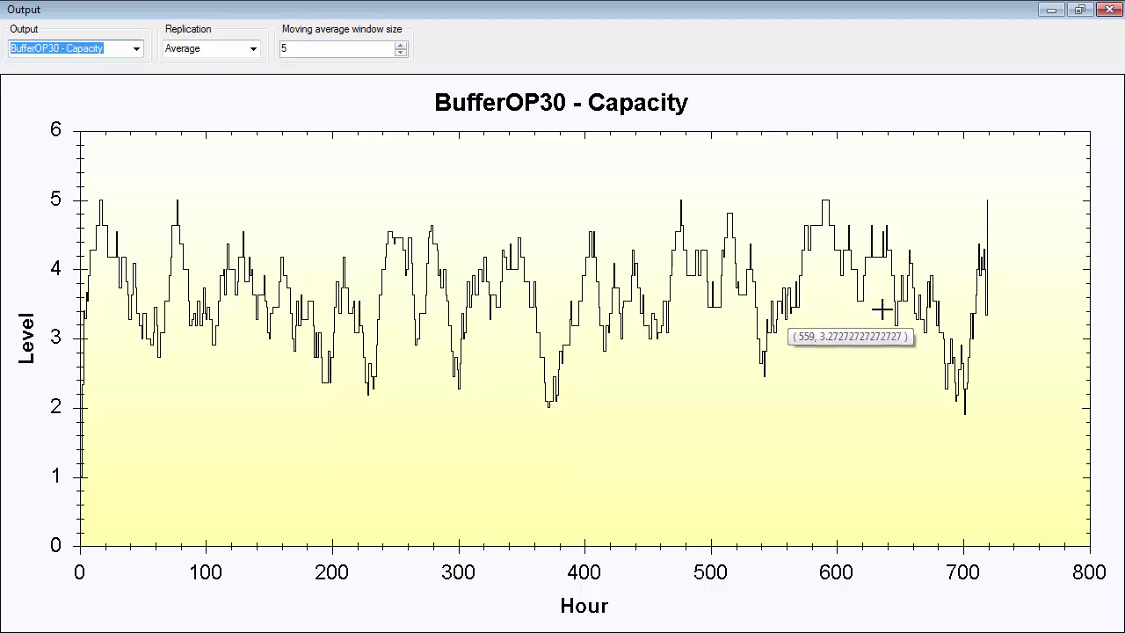
click(111, 46)
key(Down)
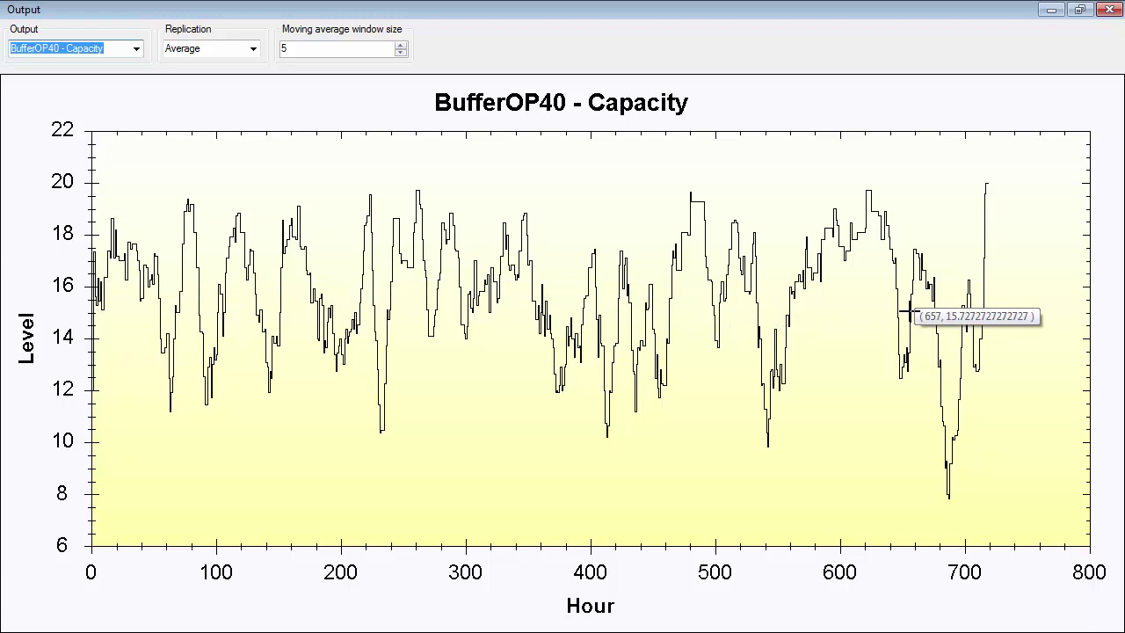
click(119, 47)
scroll(118, 47, down, 1)
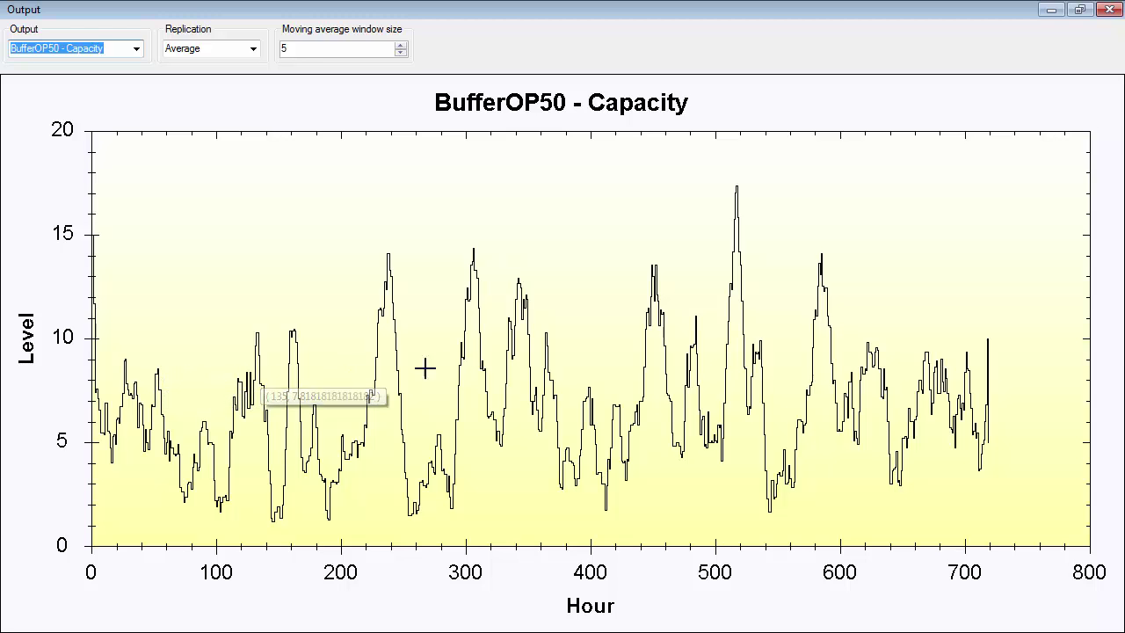
Review the smoothed capacity charts of the downstream buffers, from BufferOP60 through Buffer100.
click(108, 44)
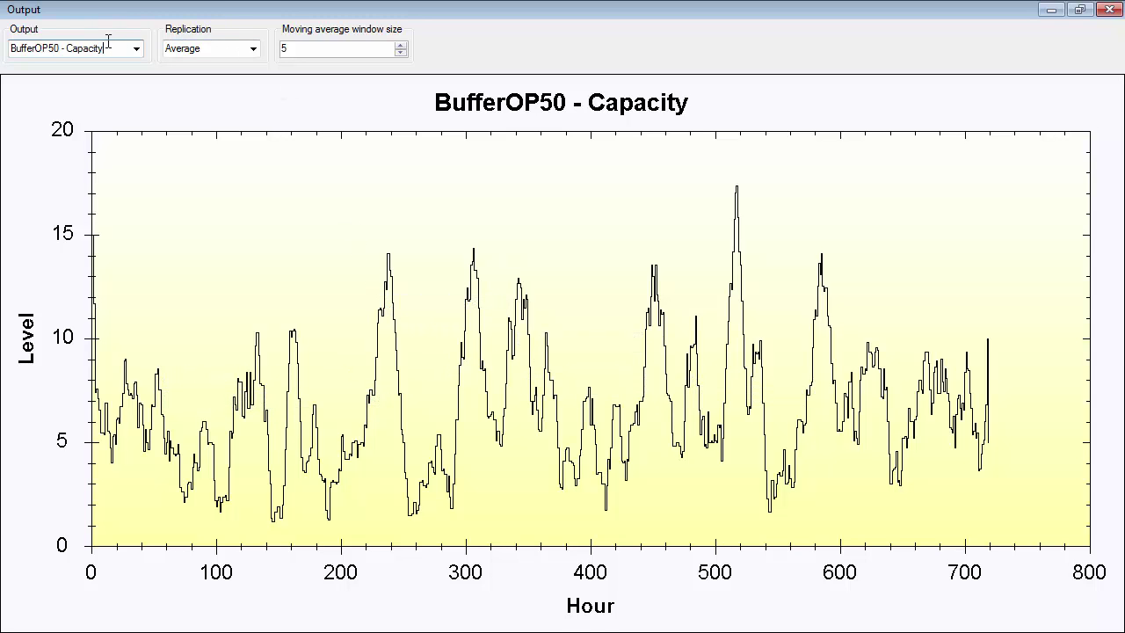
key(Down)
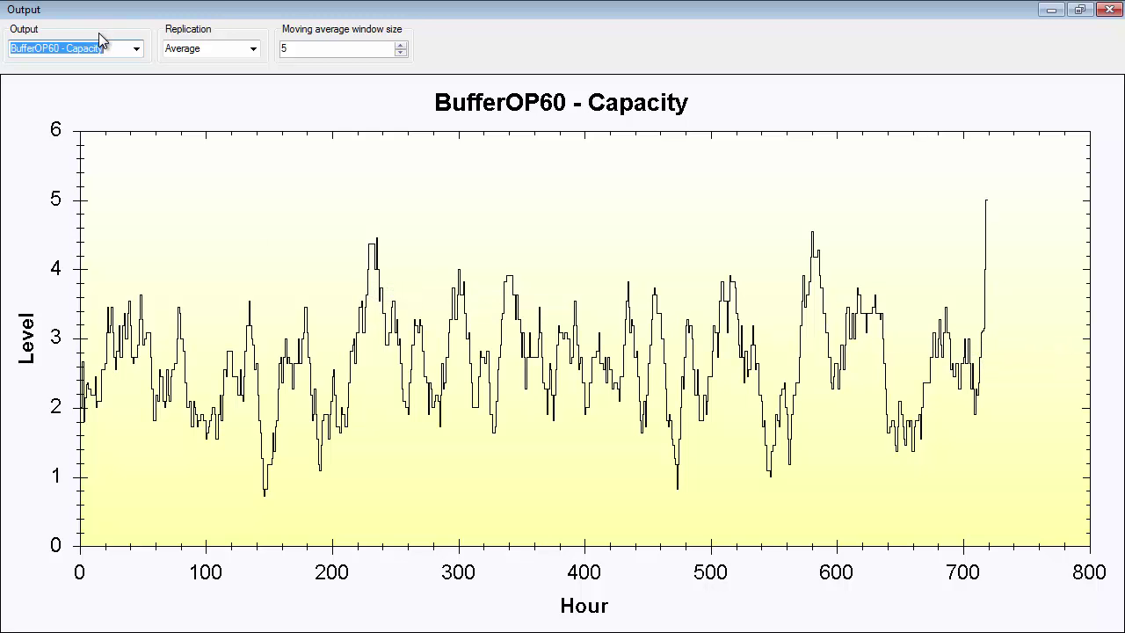
scroll(106, 48, down, 1)
scroll(107, 49, down, 1)
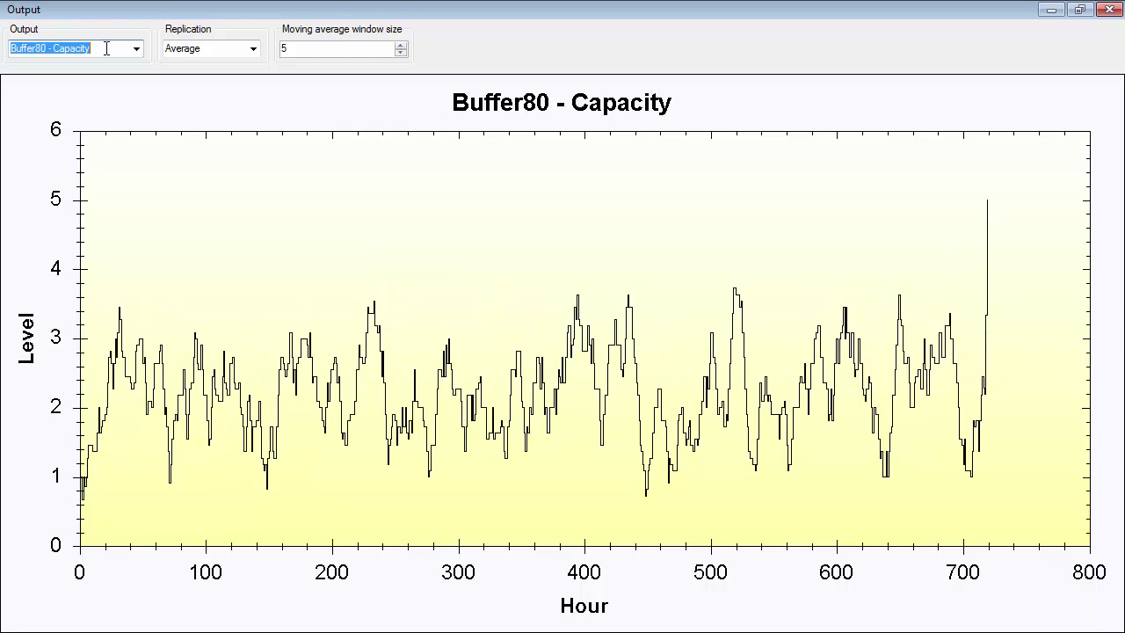
scroll(106, 49, down, 1)
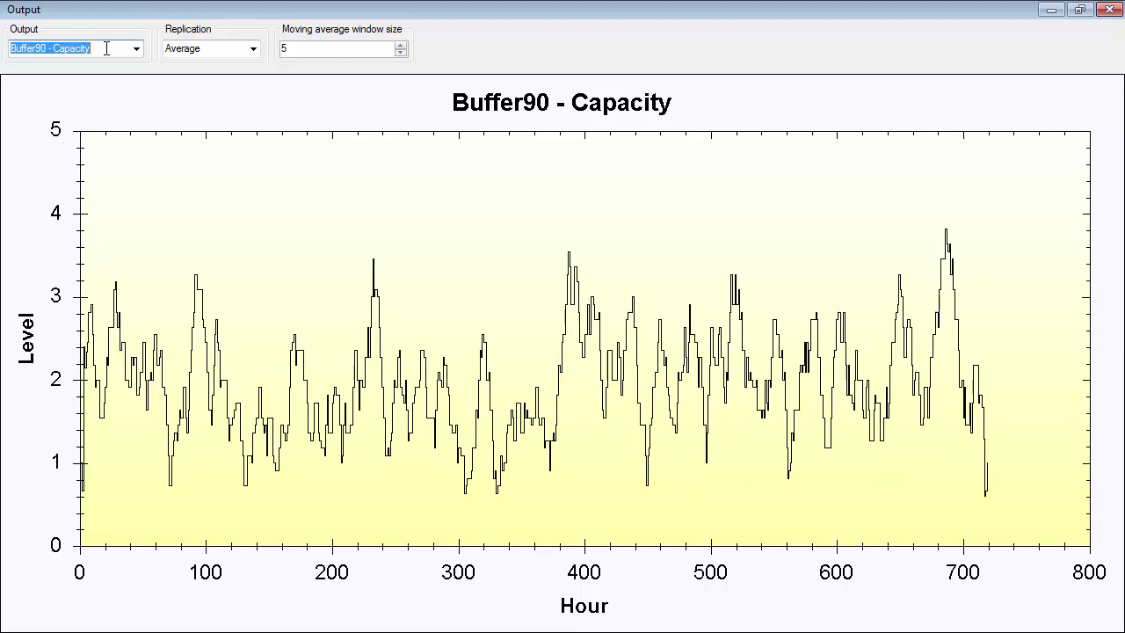
scroll(106, 48, down, 1)
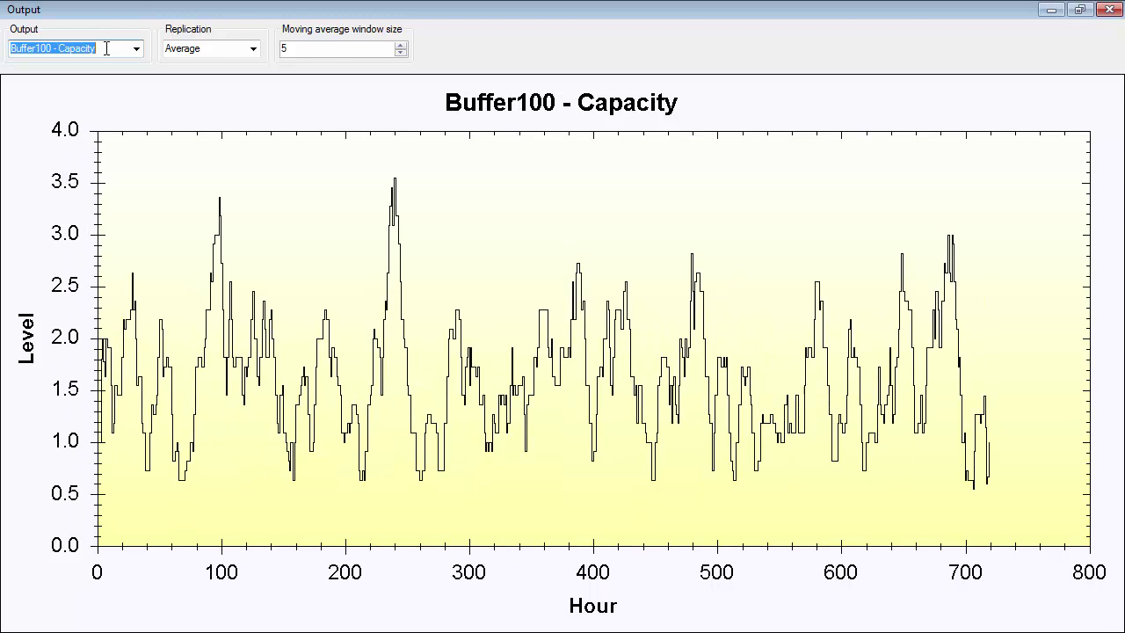
Go back through the smoothed charts from BufferOP20 to BufferOP50 and compare the buffer levels before and after OP40.
scroll(106, 48, up, 6)
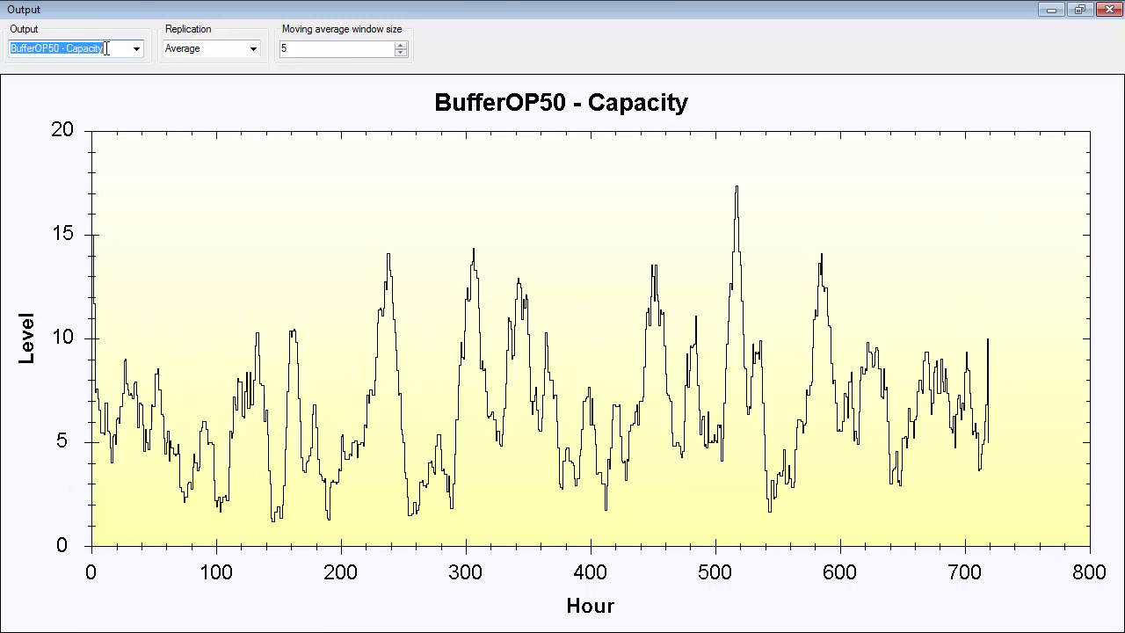
scroll(106, 48, down, 1)
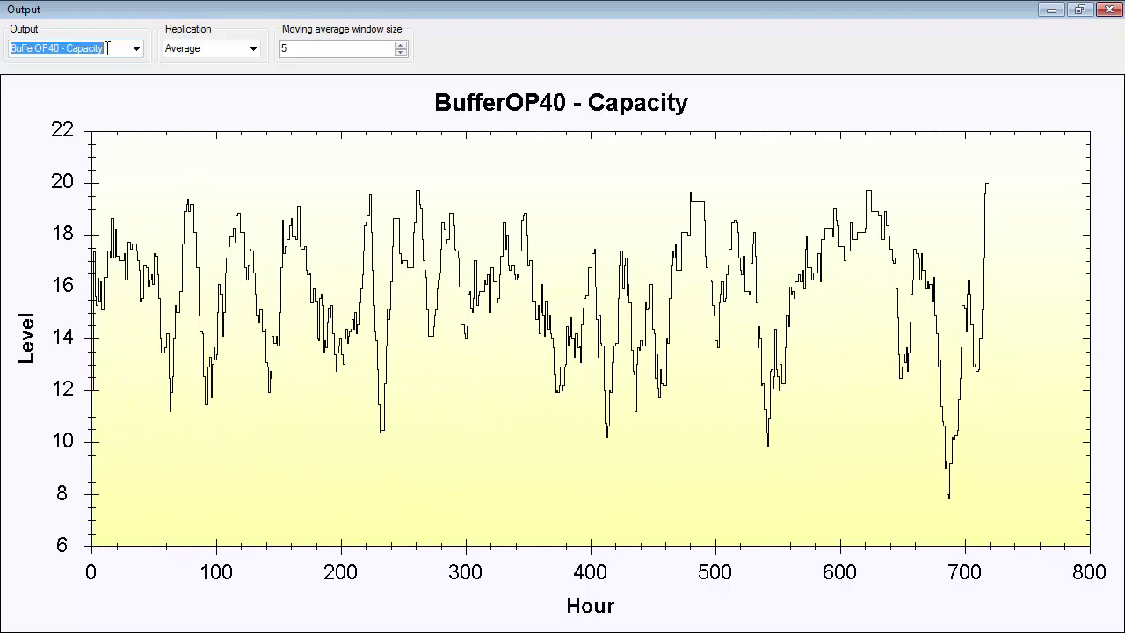
scroll(196, 201, up, 2)
scroll(196, 201, up, 1)
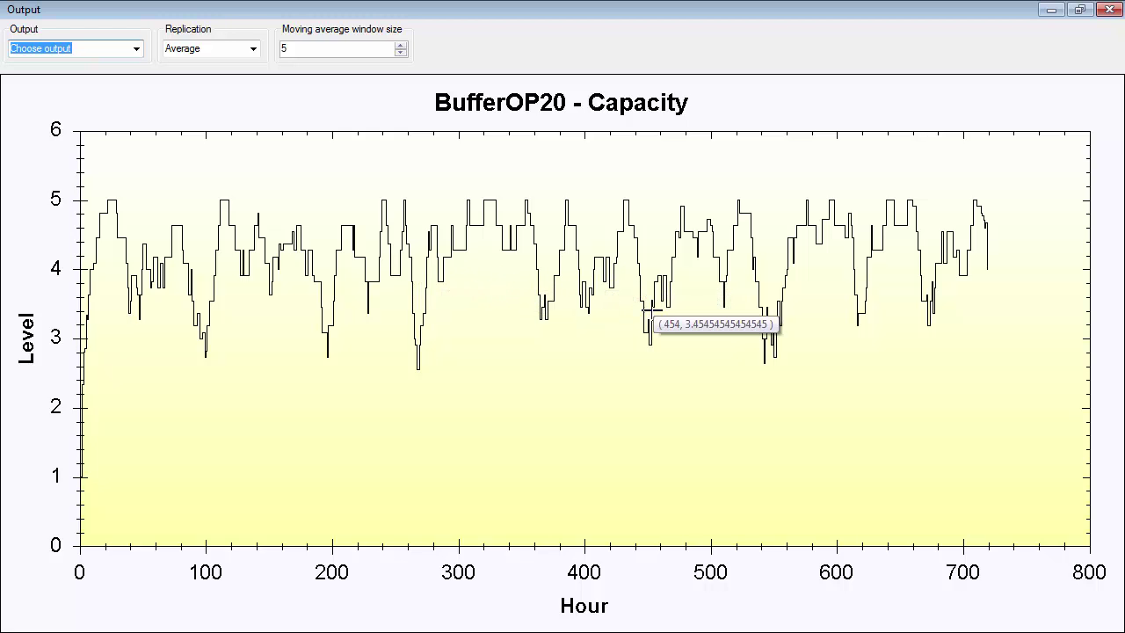
scroll(646, 296, down, 1)
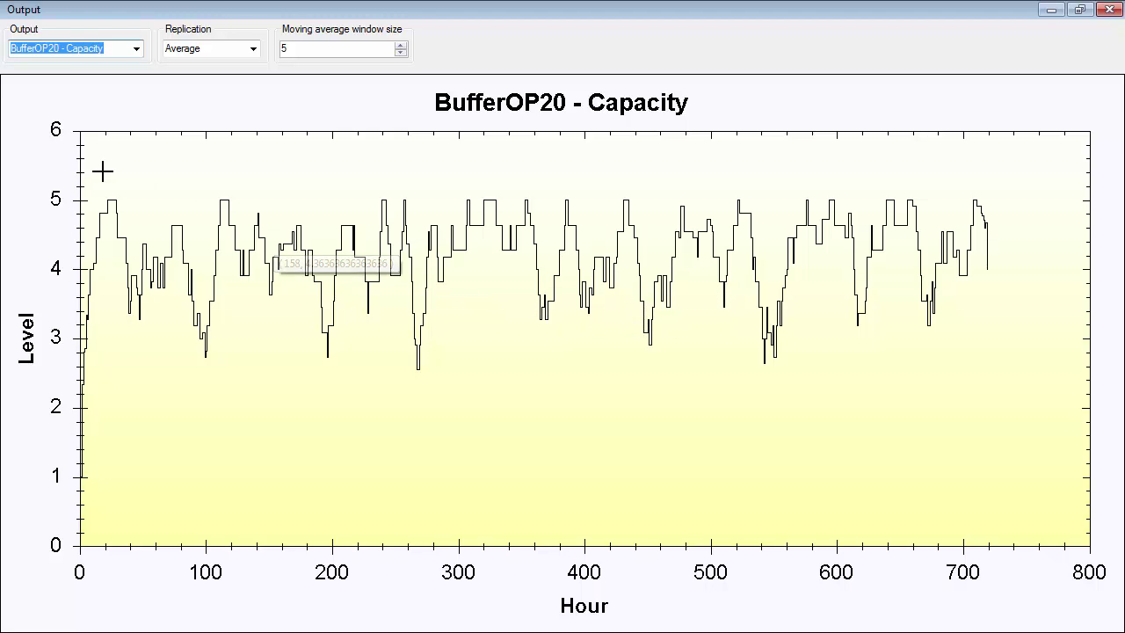
click(97, 51)
scroll(110, 48, down, 1)
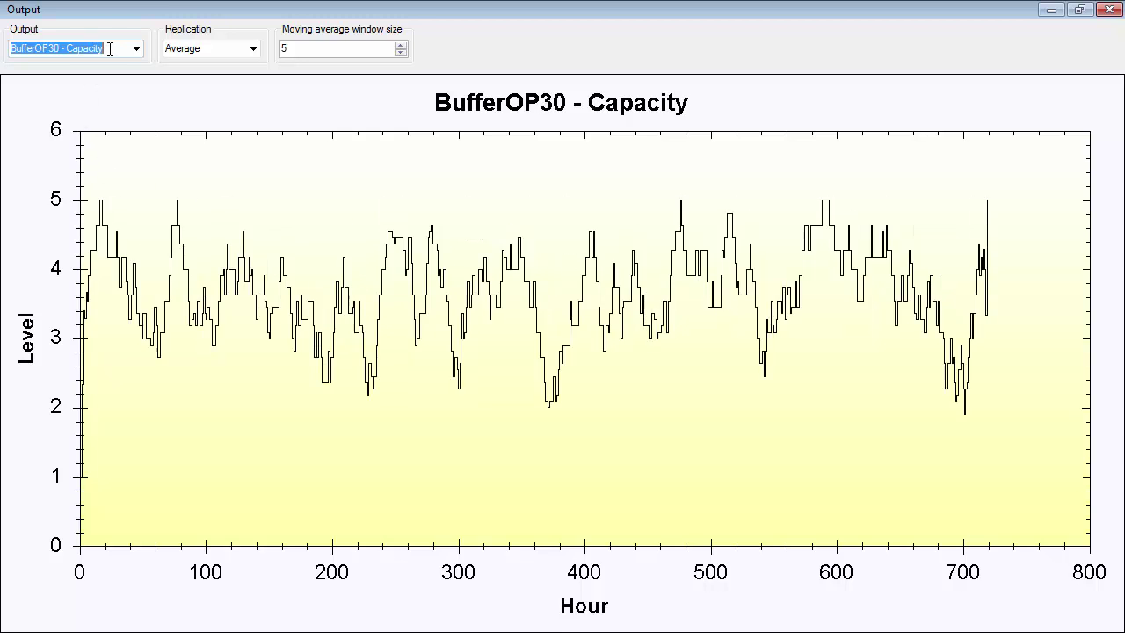
scroll(110, 48, down, 1)
scroll(110, 48, down, 1)
scroll(109, 49, up, 1)
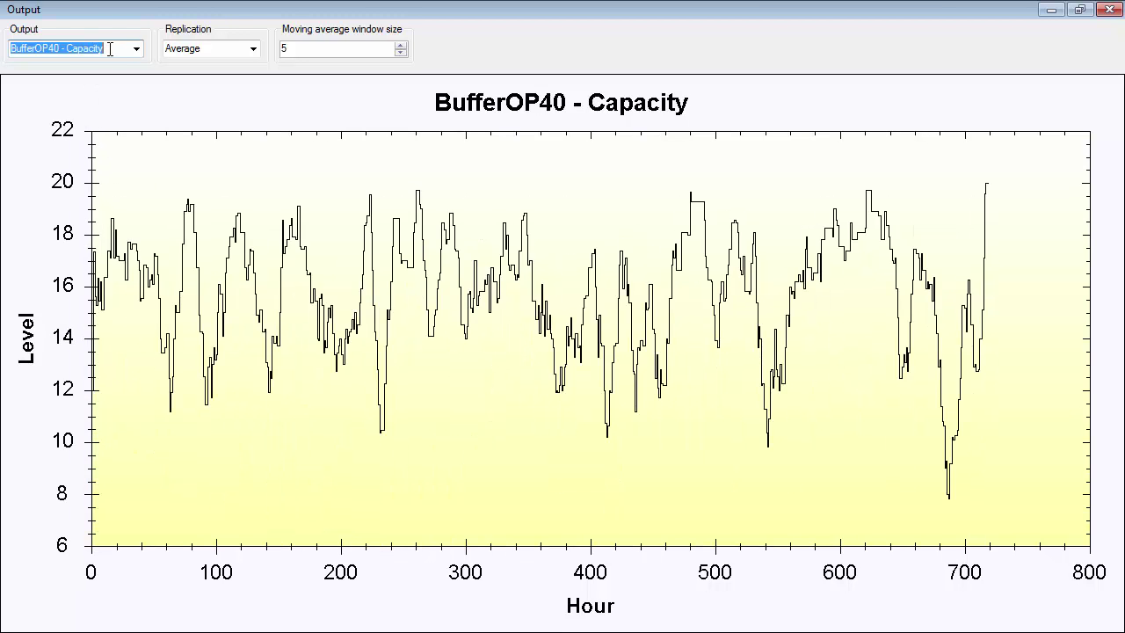
scroll(108, 48, down, 1)
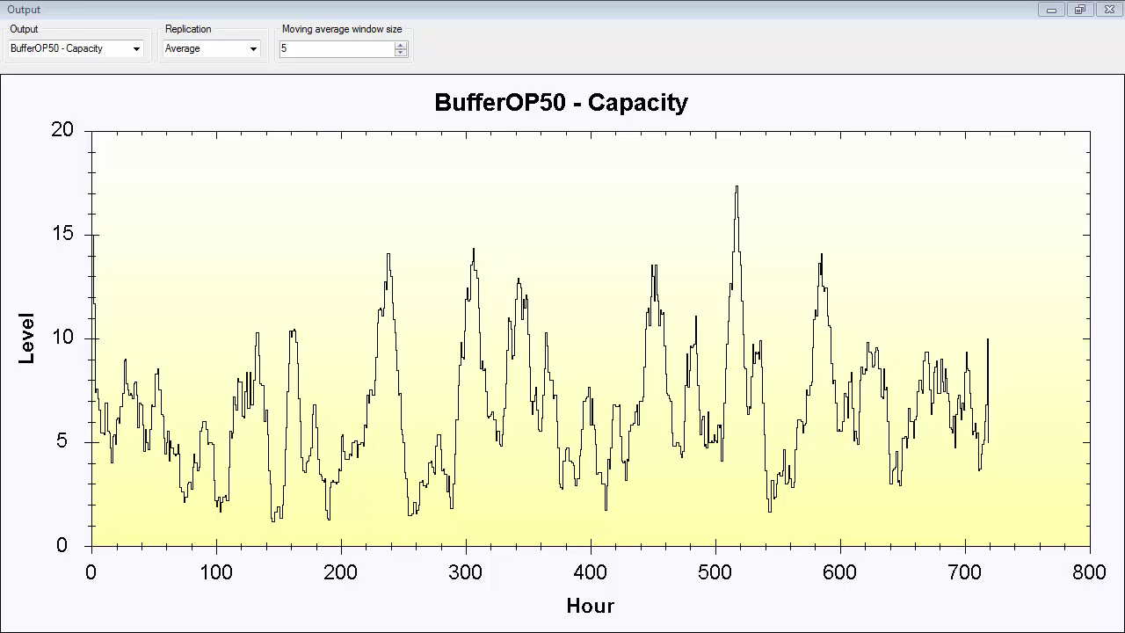
Close the simulation output, run an experiment with shifting bottleneck detection, and maximize its output window.
click(1110, 9)
click(962, 63)
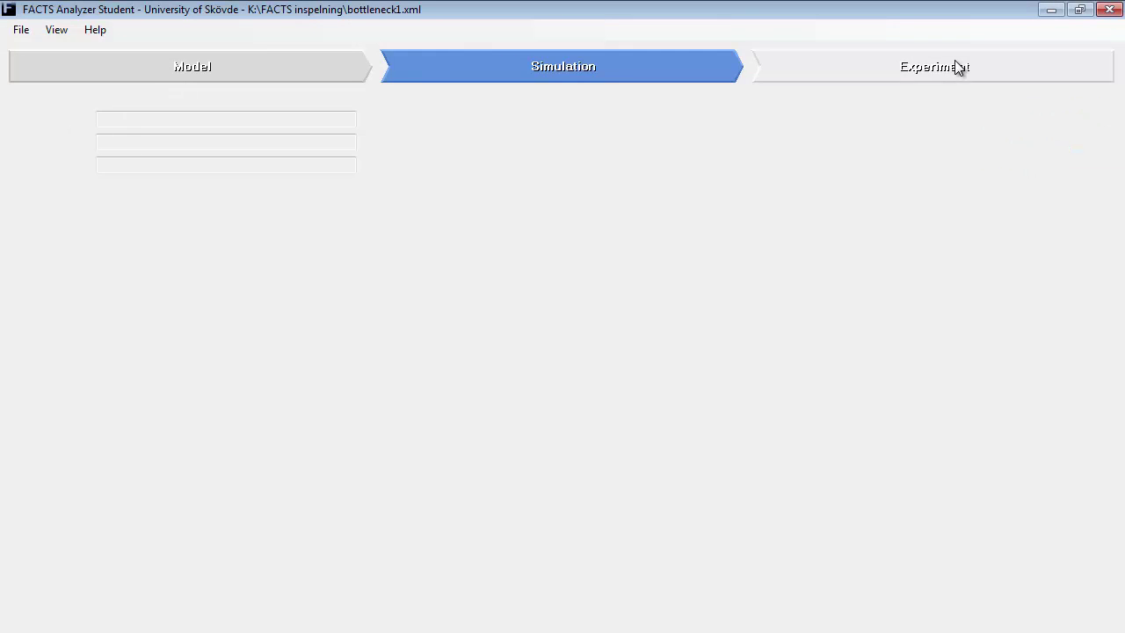
click(96, 246)
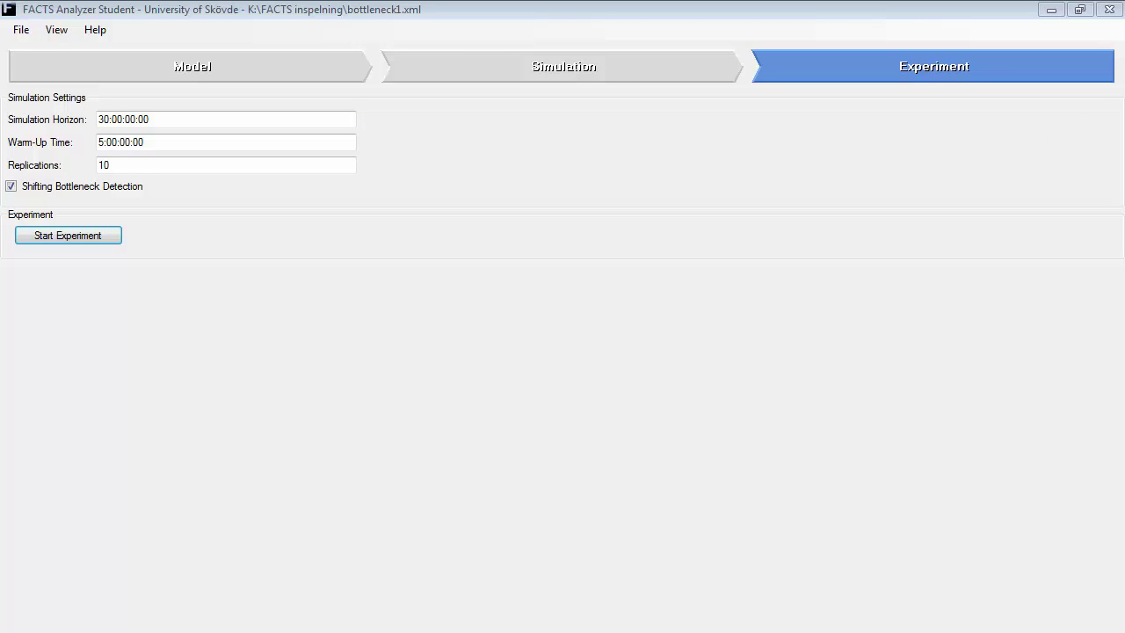
drag(520, 171, 558, 103)
double_click(554, 85)
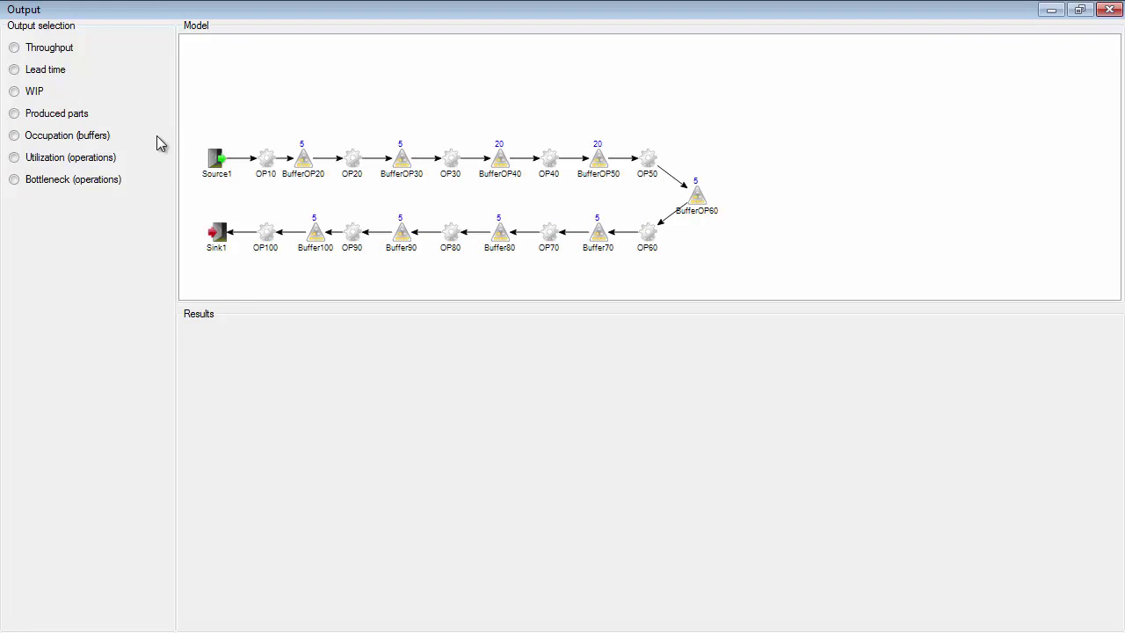
Display the utilization of the operations and compare the working share of OP40 with that of OP20.
click(43, 163)
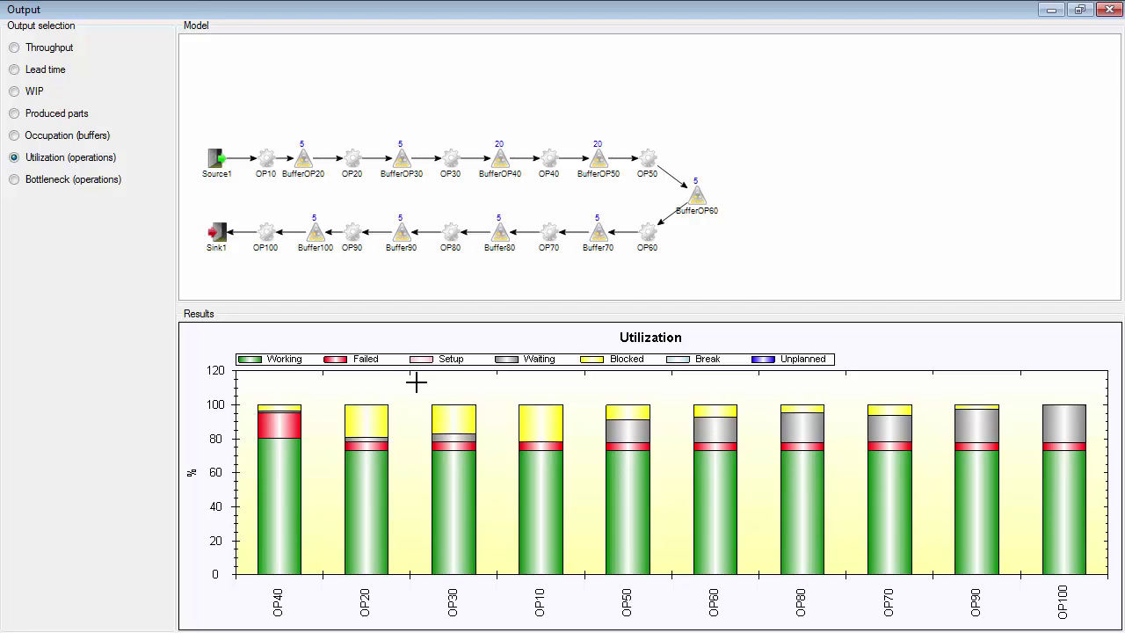
mouse_move(270, 439)
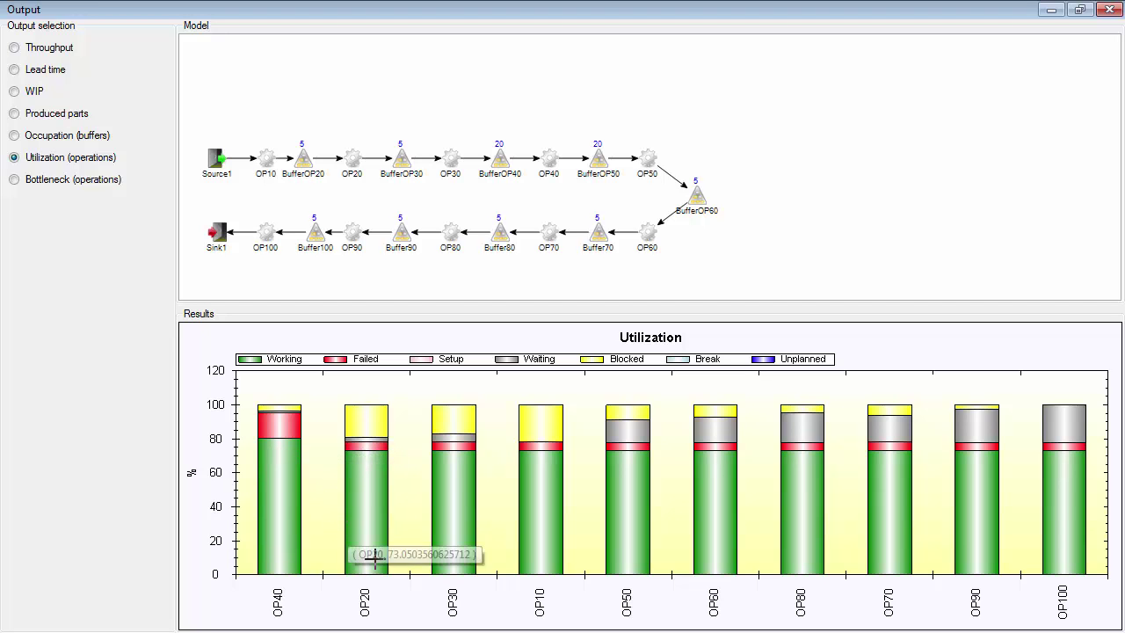
mouse_move(298, 454)
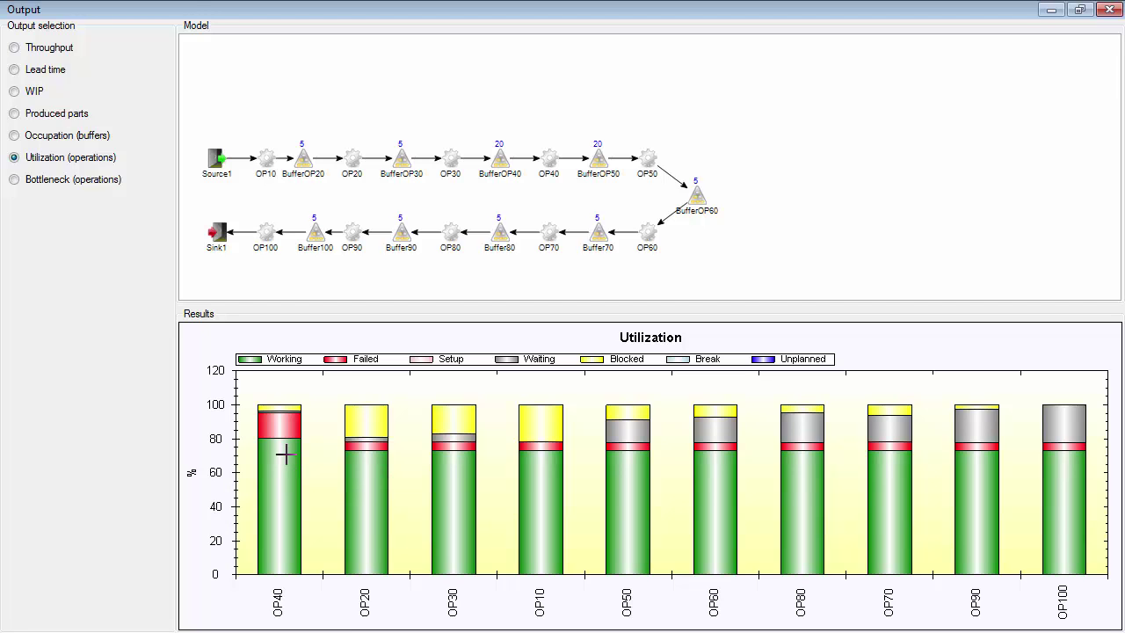
mouse_move(365, 459)
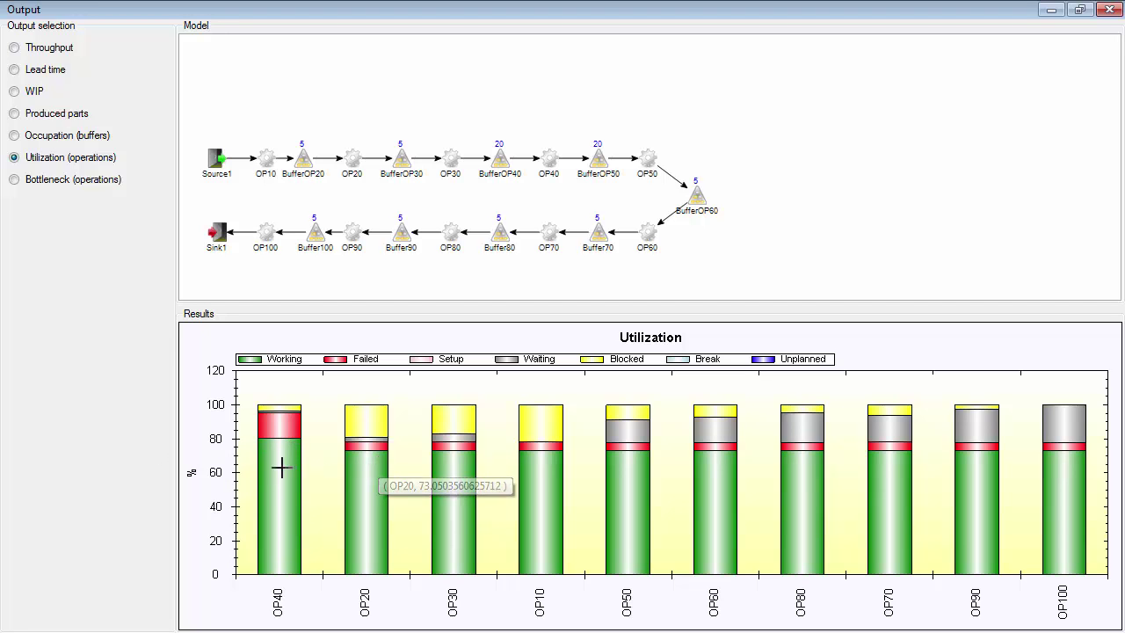
mouse_move(272, 468)
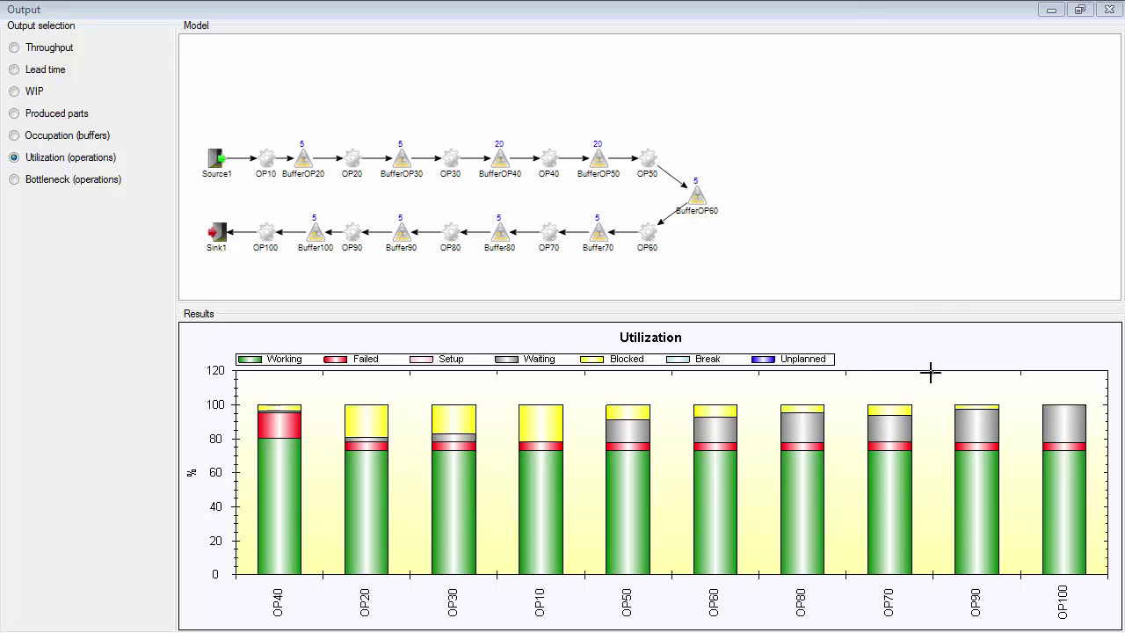
Plot the bottleneck chart of the operations and switch to the Shifting_Bottleneck_Detection presentation in a maximized PowerPoint window.
click(49, 182)
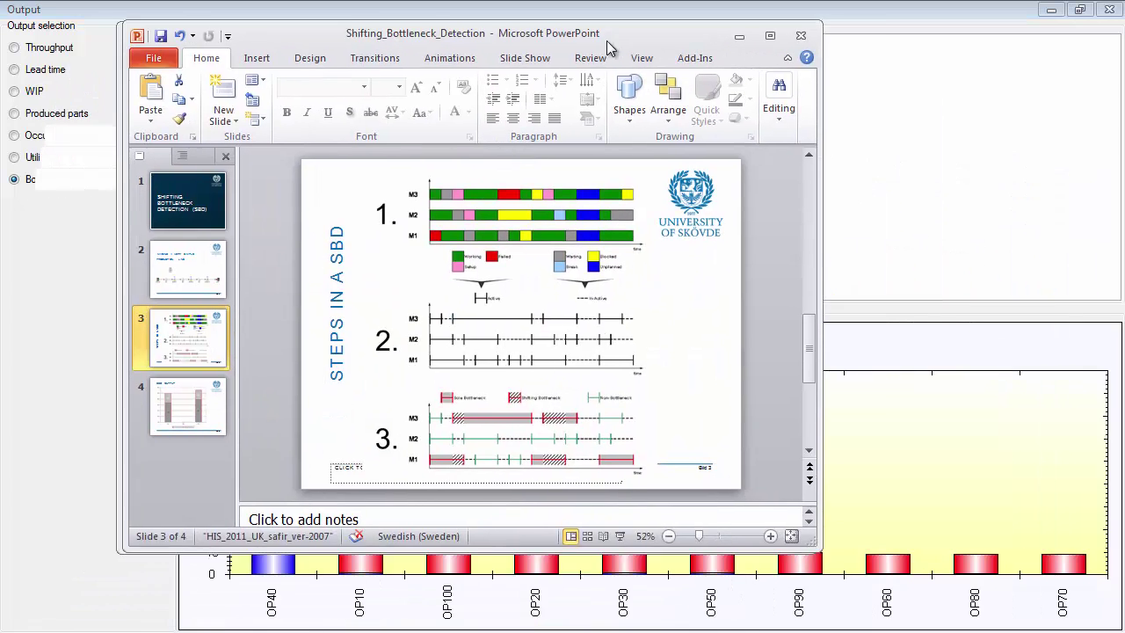
drag(607, 41, 694, 37)
double_click(692, 37)
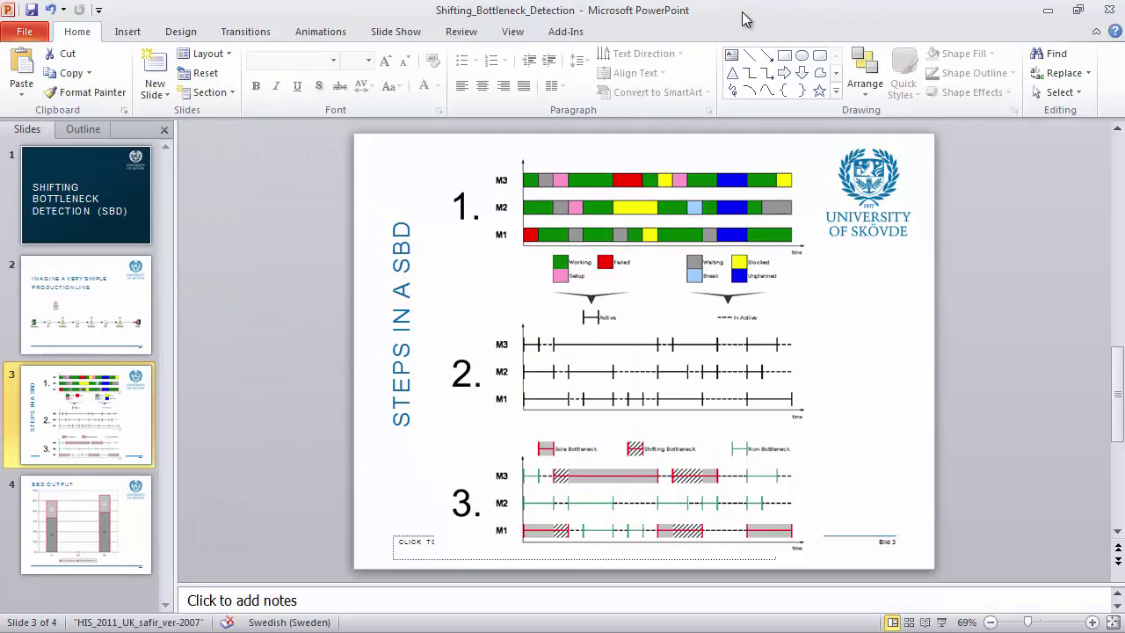